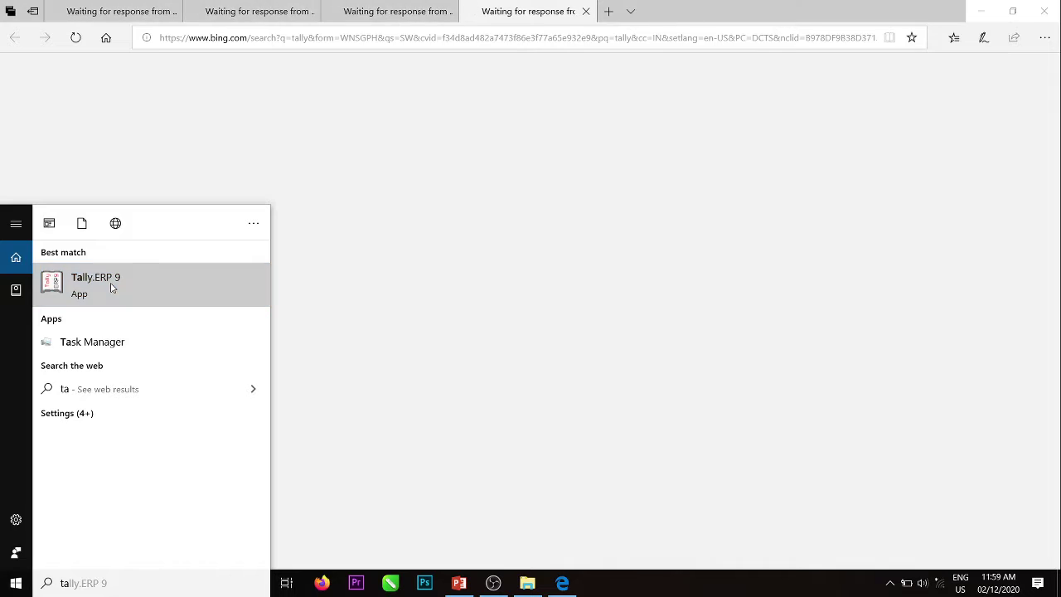
Launch Tally.ERP 9 and close the offline Edge browser tabs and window.
click(111, 287)
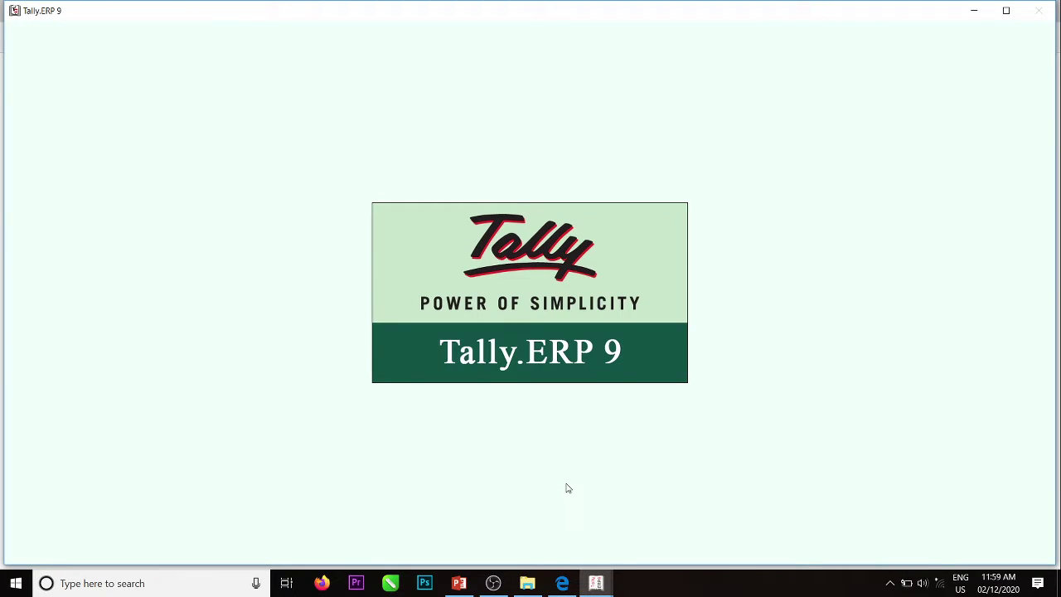
click(563, 587)
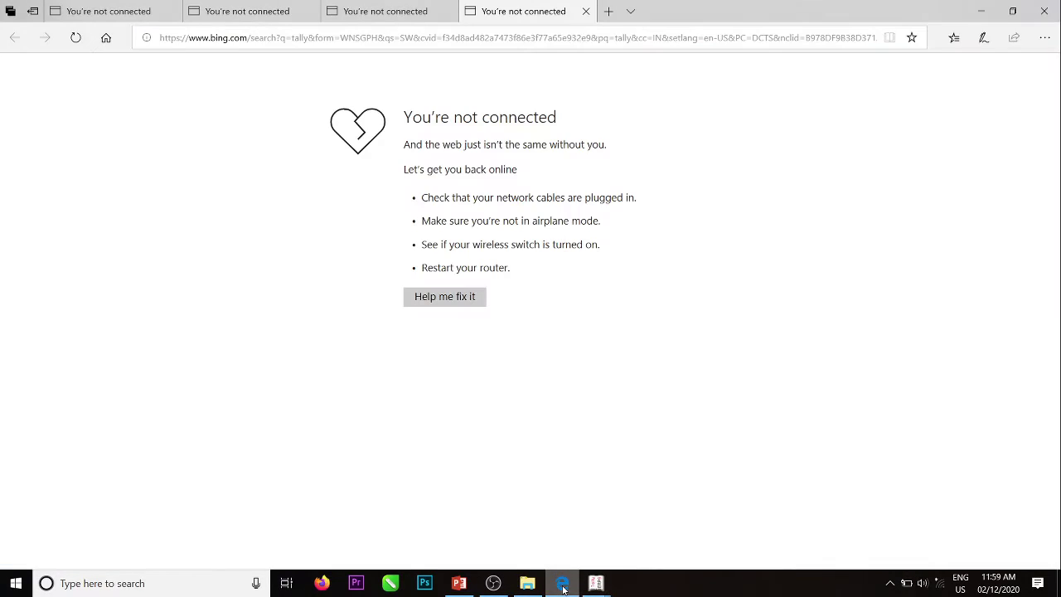
click(587, 11)
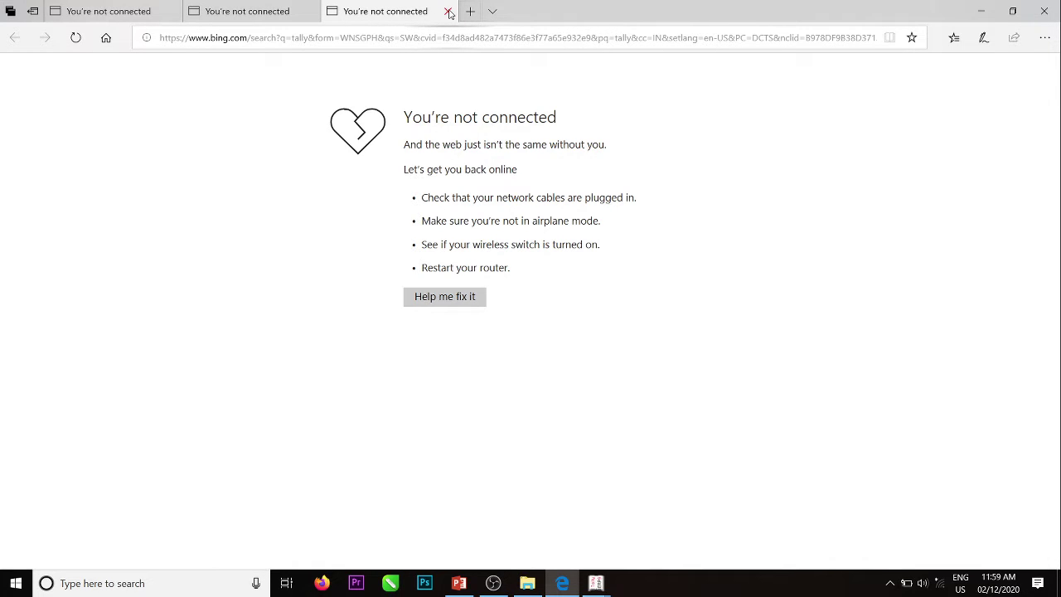
click(448, 12)
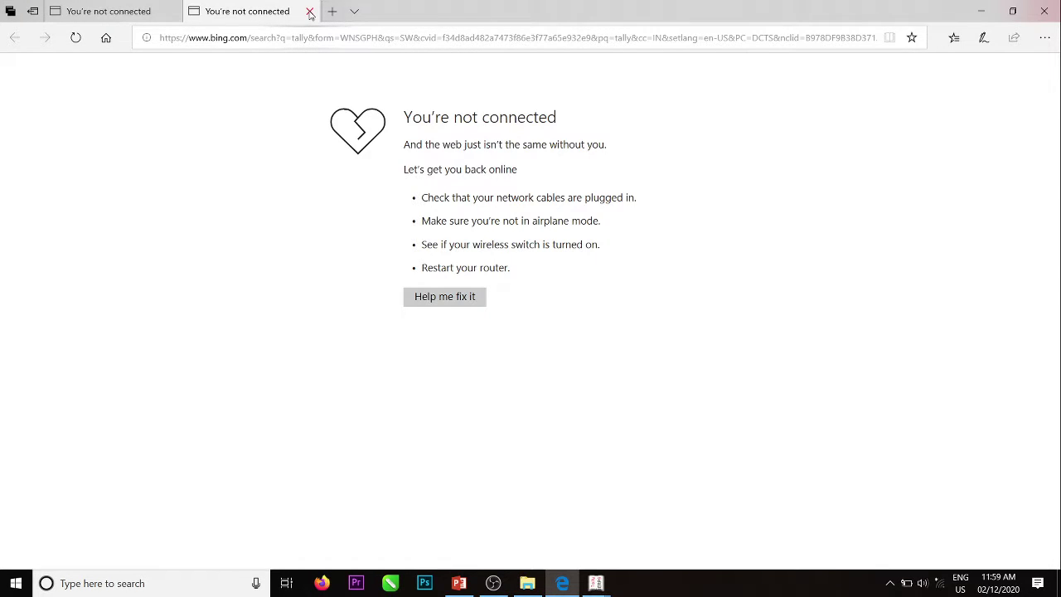
click(310, 12)
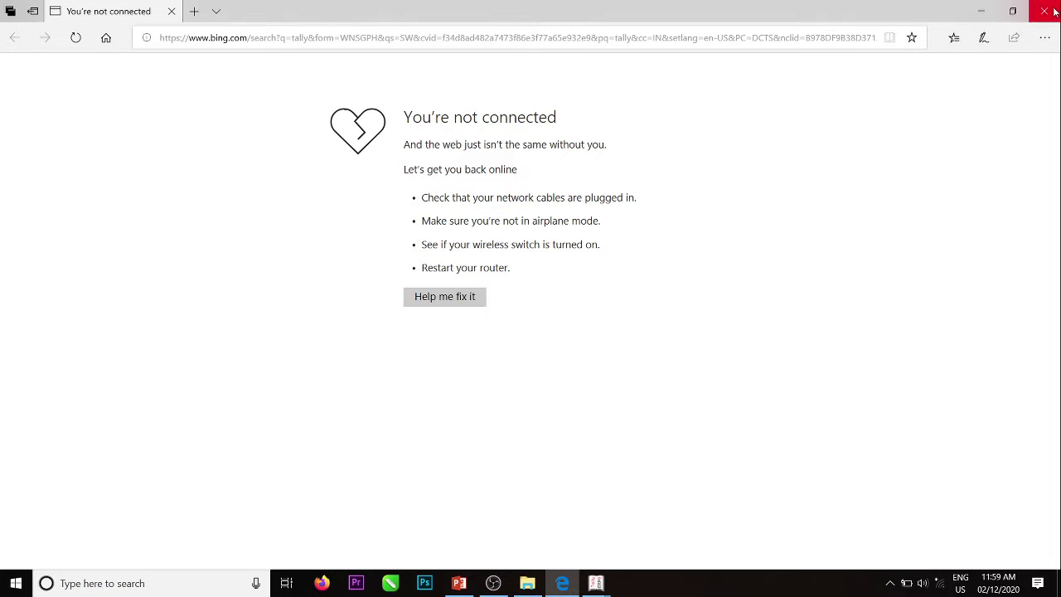
click(1053, 11)
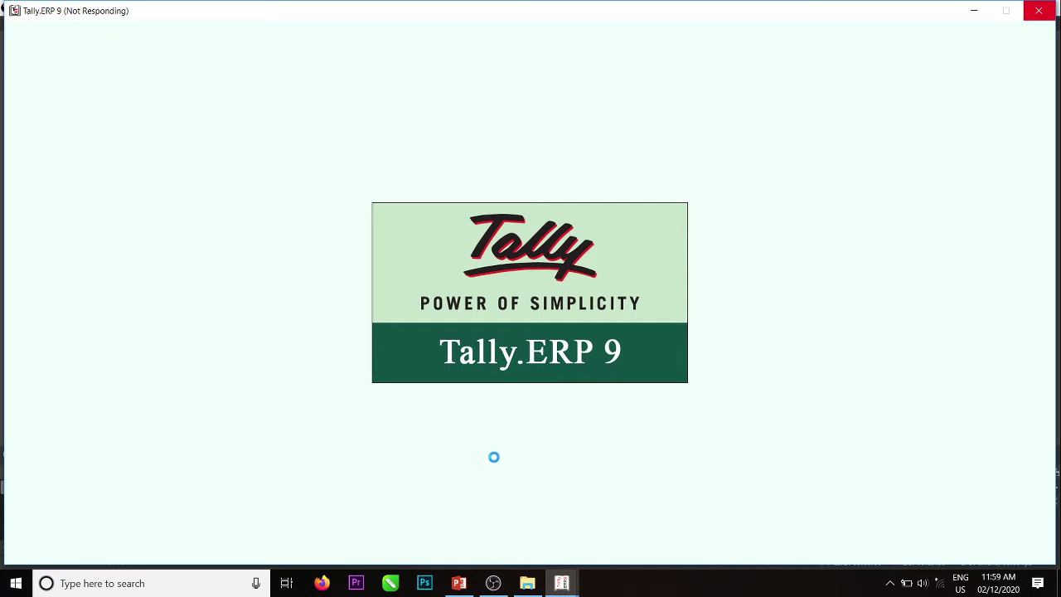
click(493, 583)
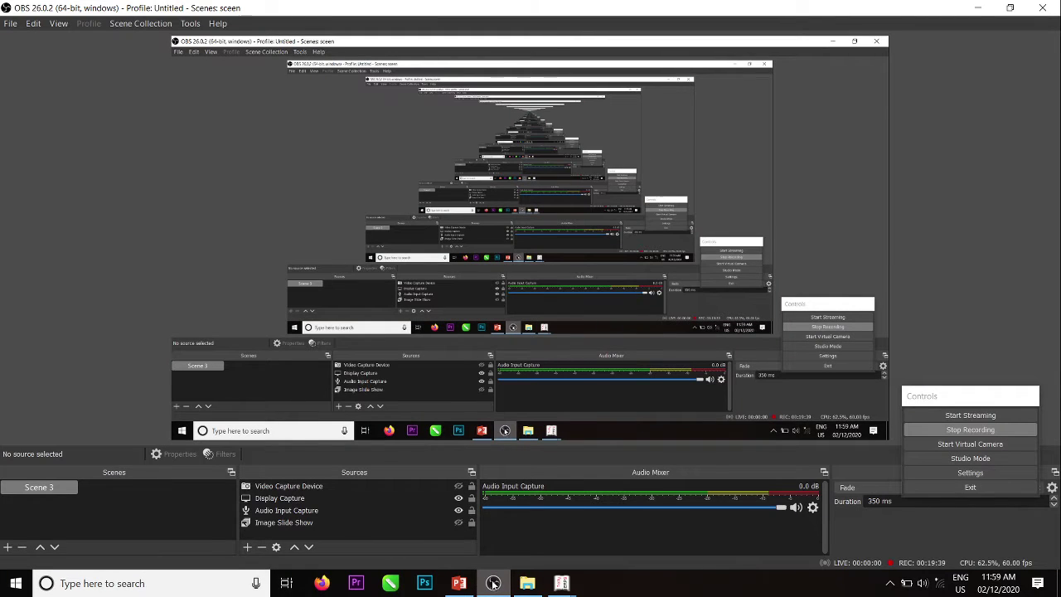
mouse_move(561, 585)
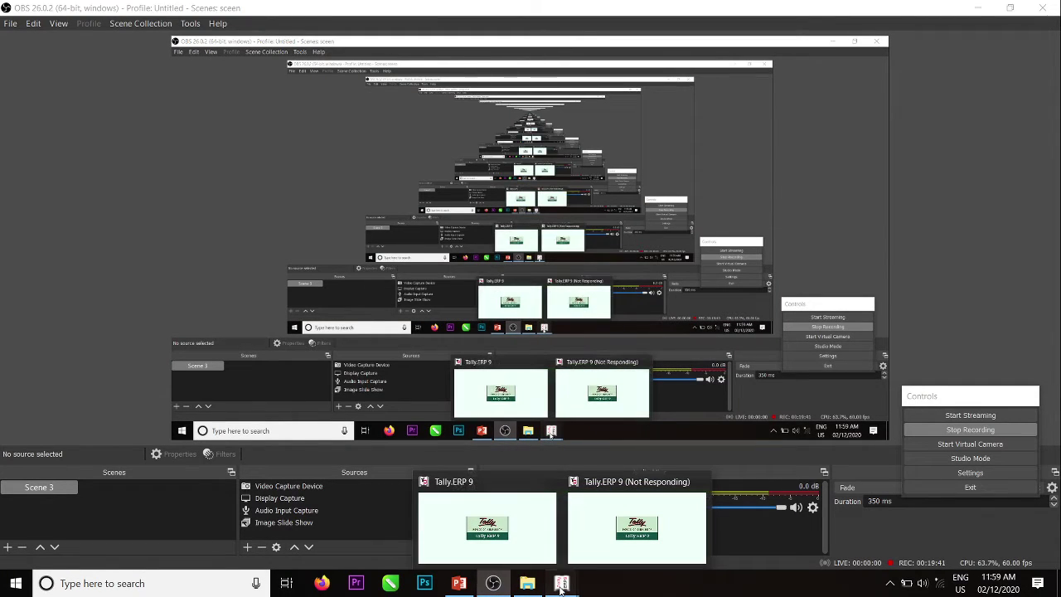
click(459, 584)
click(100, 242)
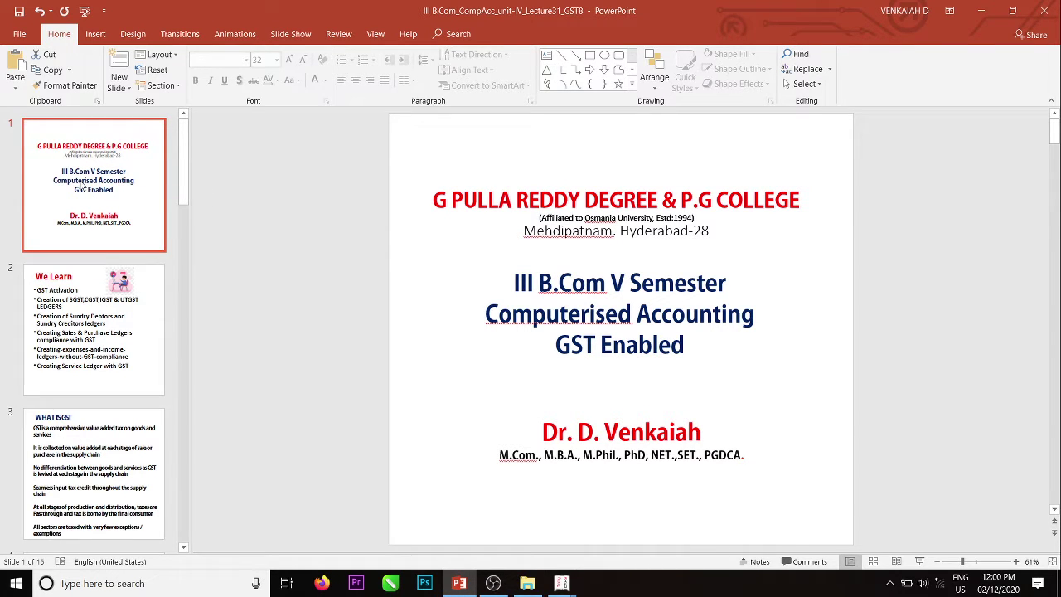
key(F5)
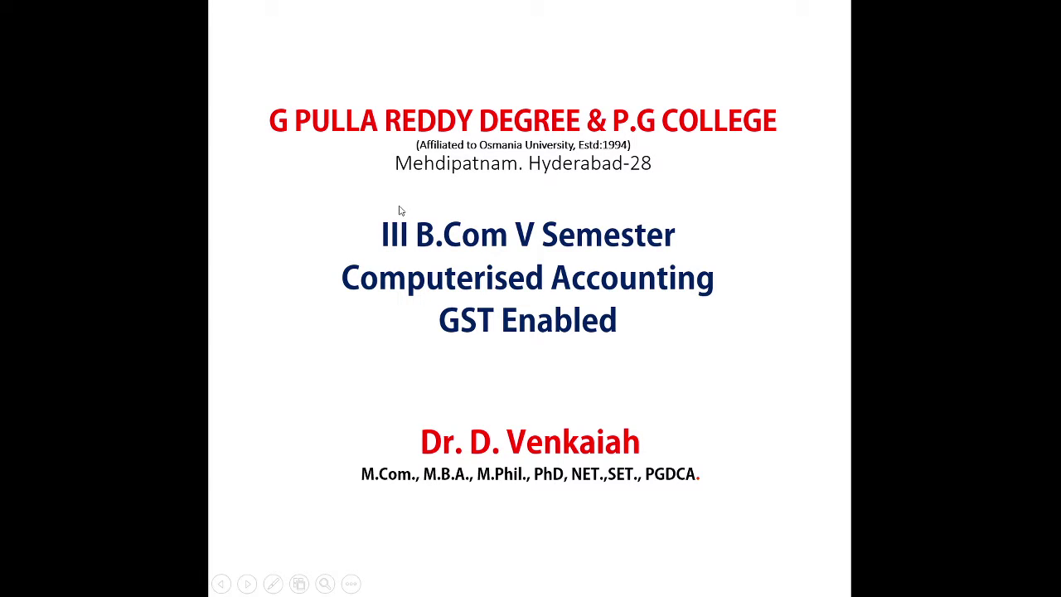
key(Escape)
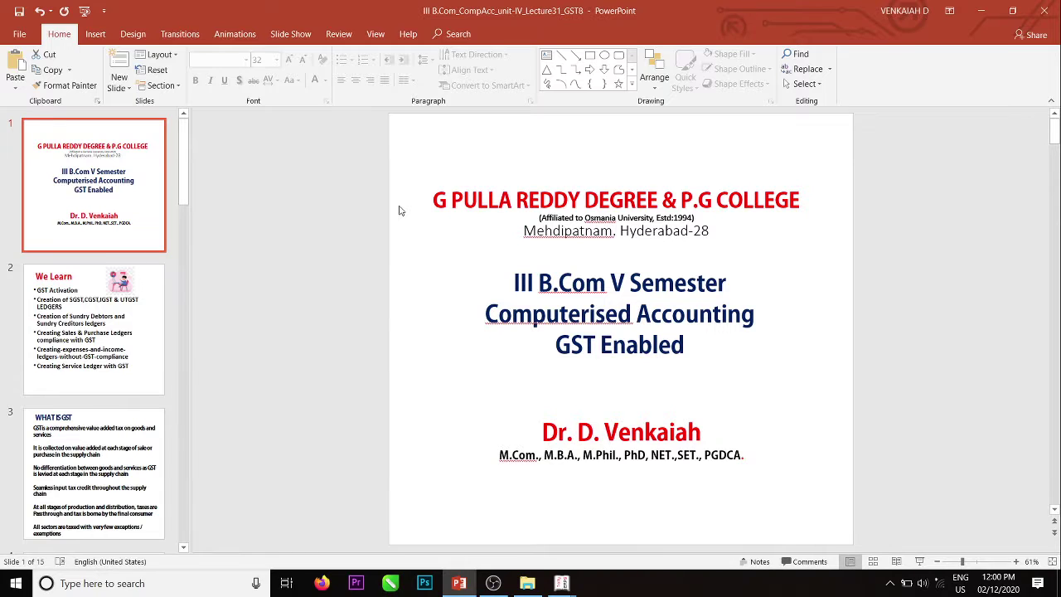
Switch to the Tally.ERP 9 window and choose to work in Educational Mode.
click(562, 583)
click(643, 531)
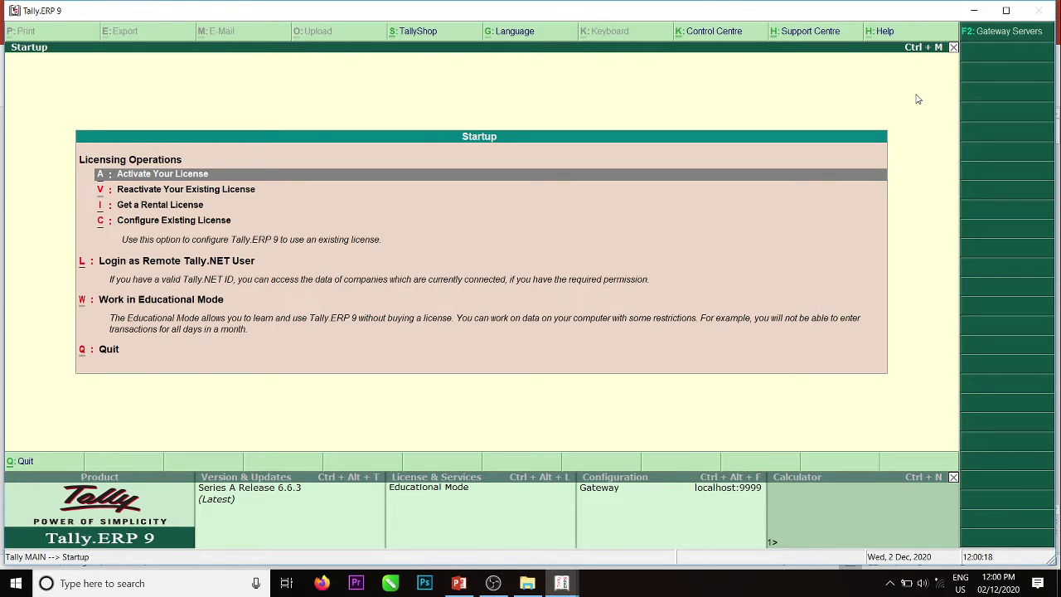
key(w)
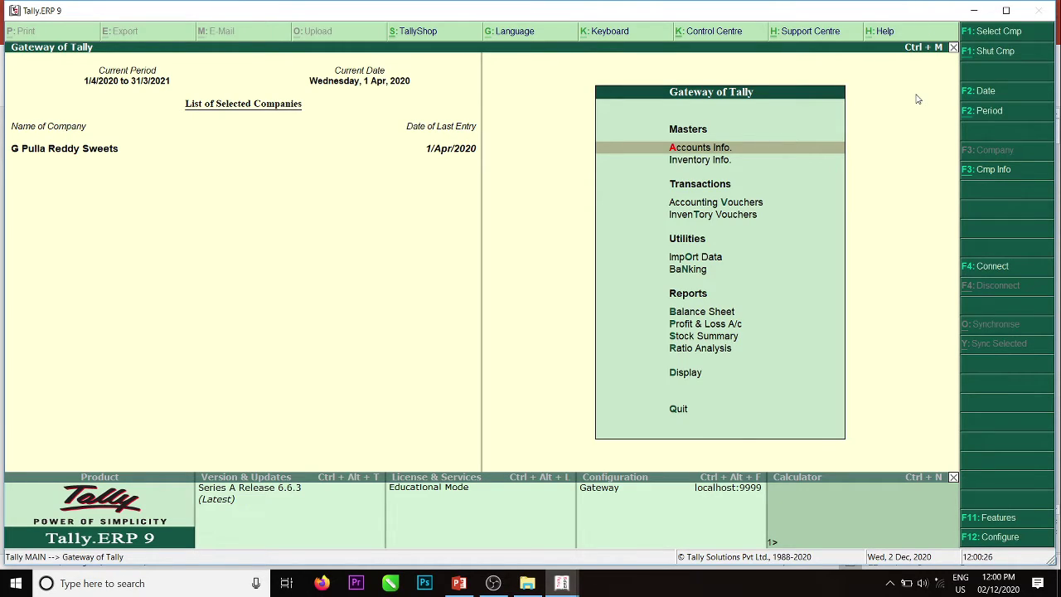
Start creating a new company named GST Multi Tax Invoice, keeping the same mailing name and leaving the address blank.
key(alt+F3)
key(Down)
key(Down)
key(Down)
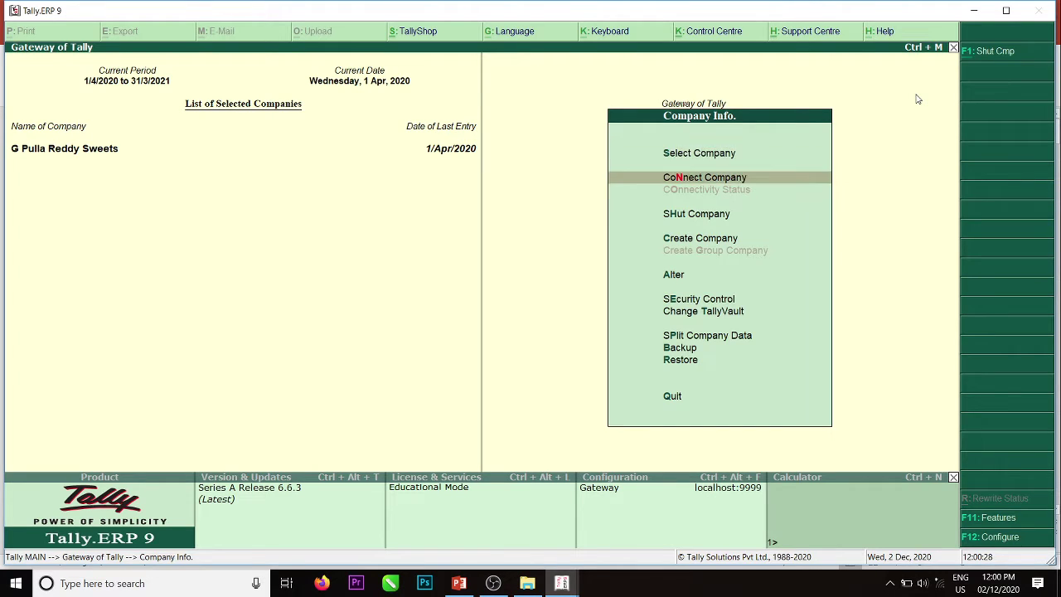
key(Return)
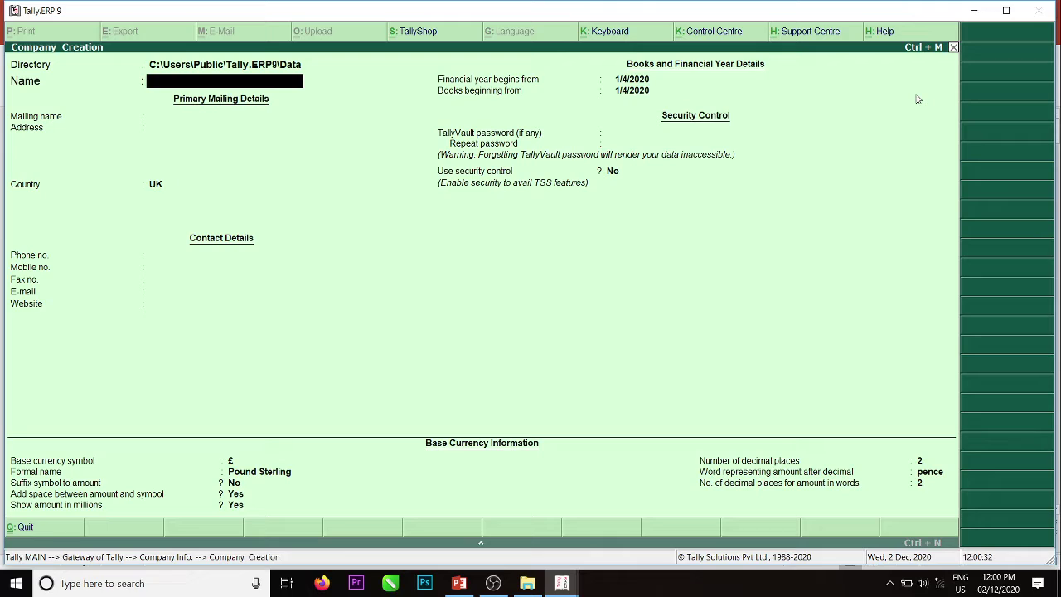
text(GST Multi tax Invoice)
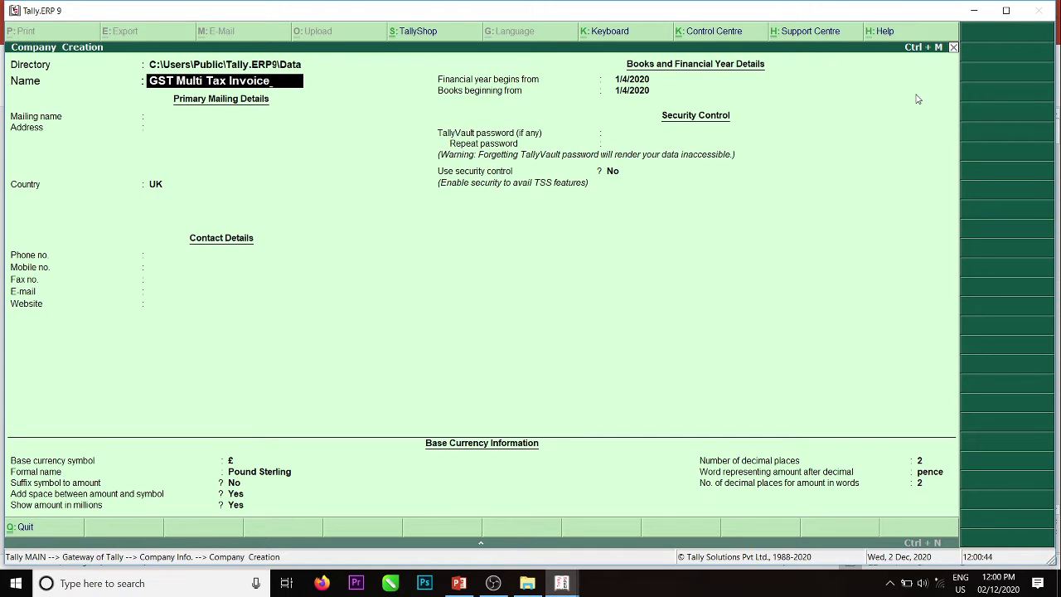
key(Return)
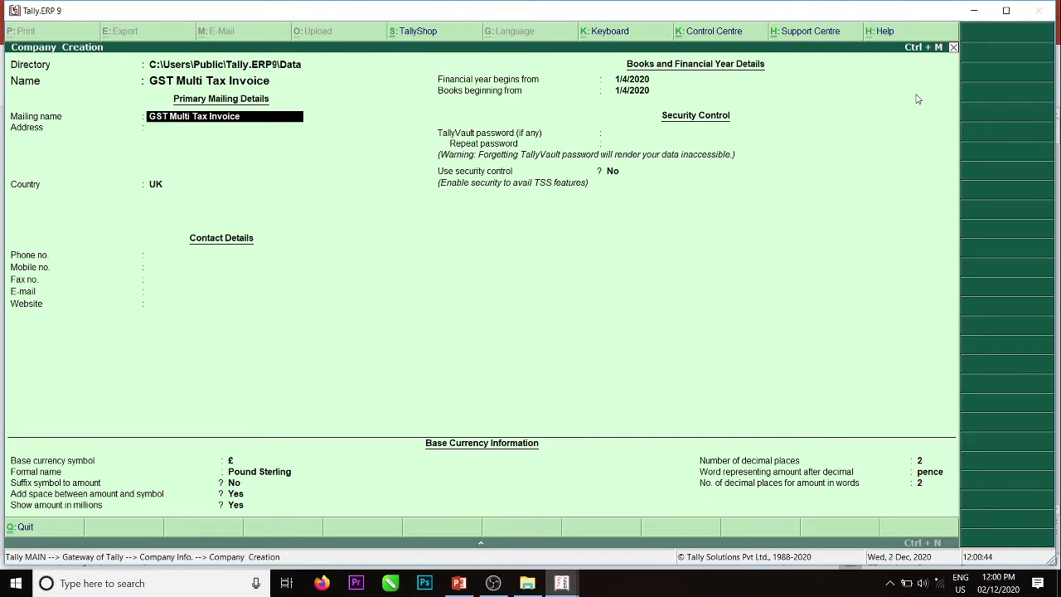
key(Return)
key(Return)
Set the new company's country to India and its state to Telangana.
text(I)
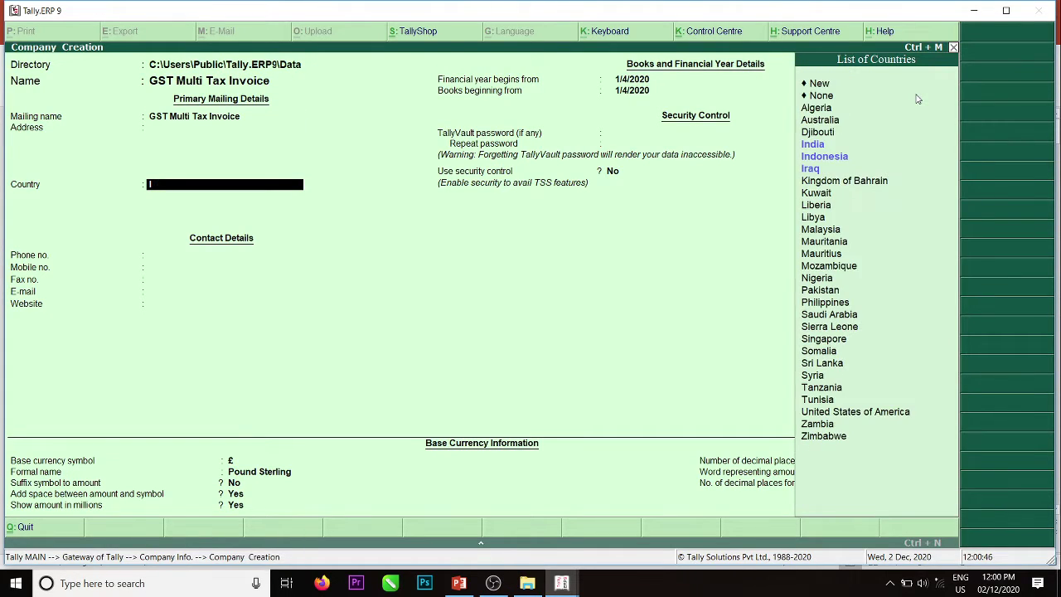
key(Down)
key(Down)
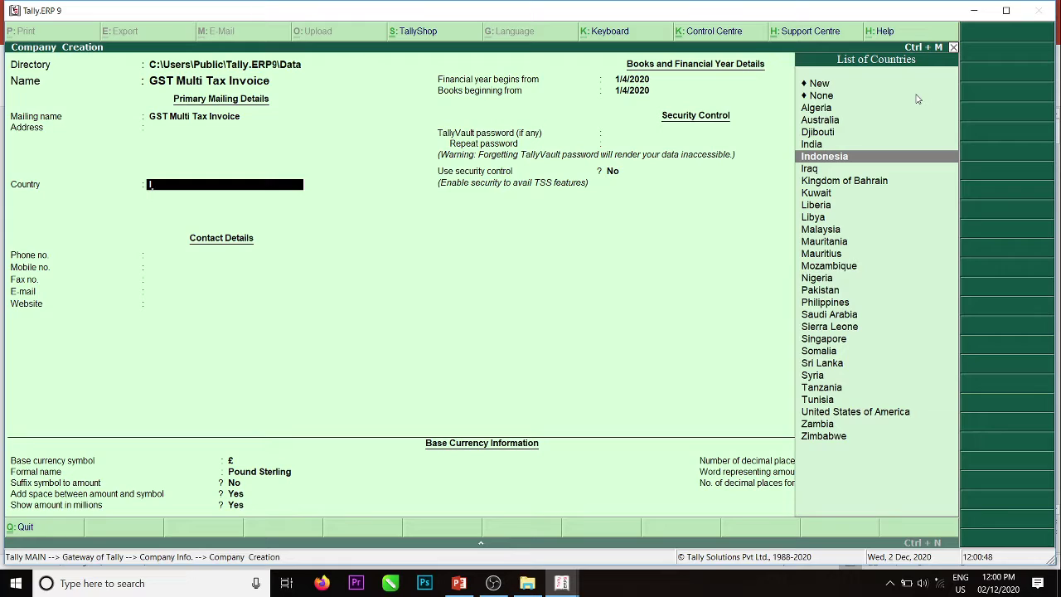
key(Up)
key(Return)
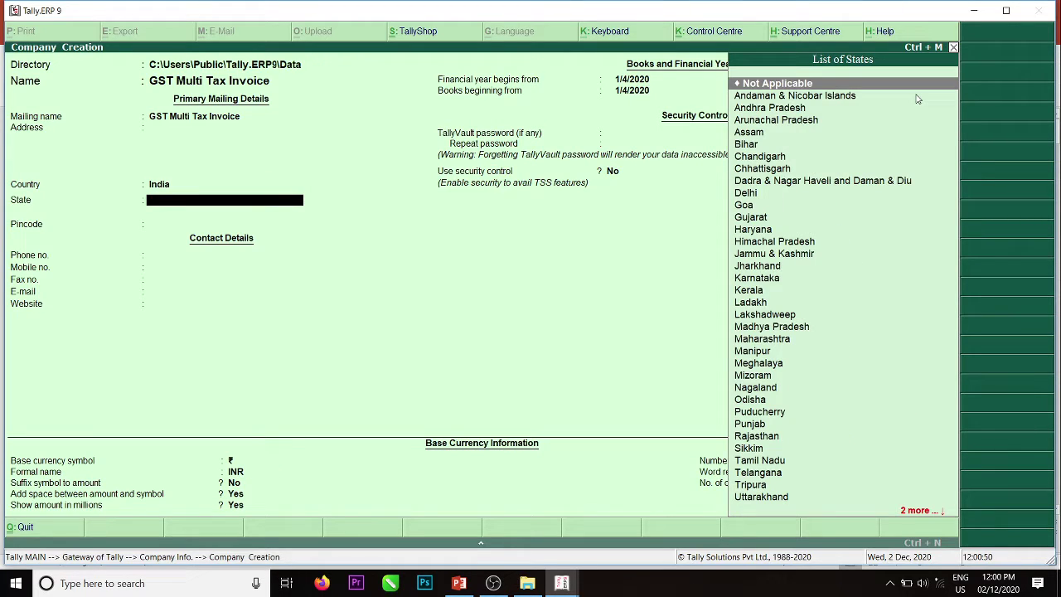
text(T)
key(Down)
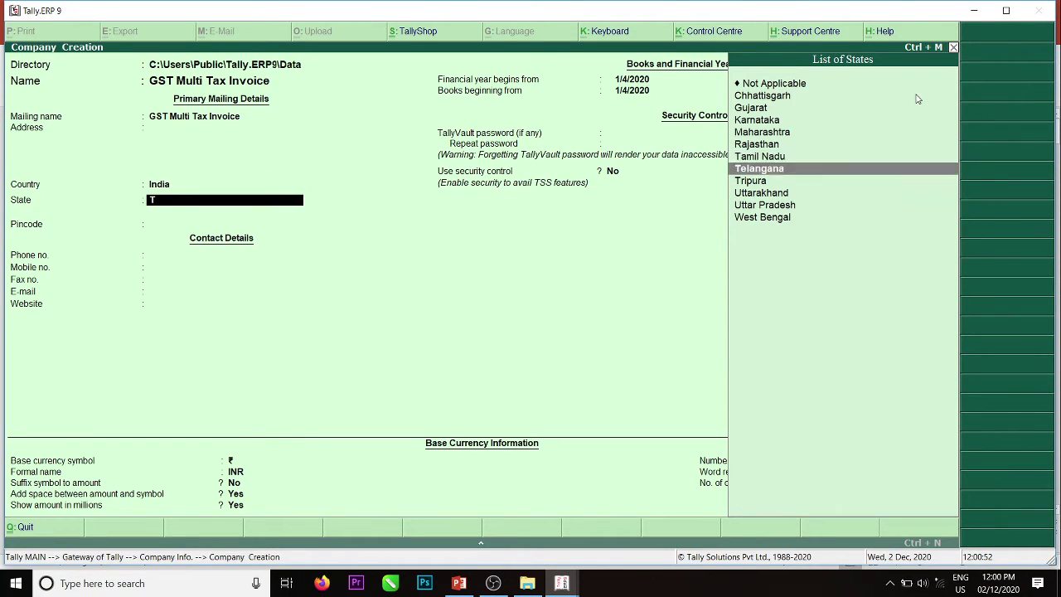
key(Return)
Leave the pincode and contact details blank, keep the default financial year, security and INR currency settings, and save the company.
key(Return)
key(Return)
key(Return)
key(Return)
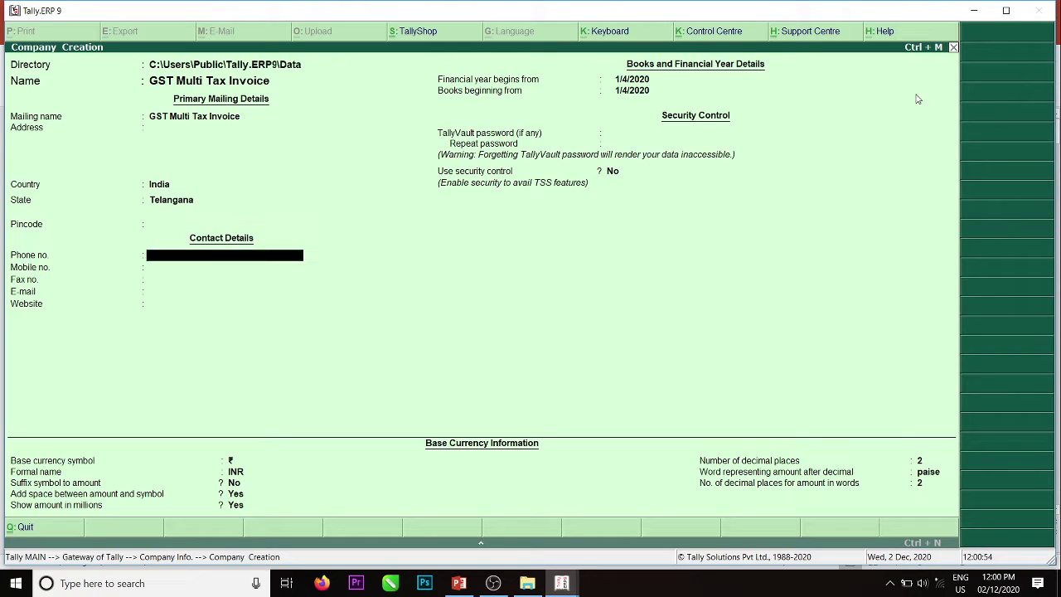
key(Return)
key(Return)
key(Return)
key(Return)
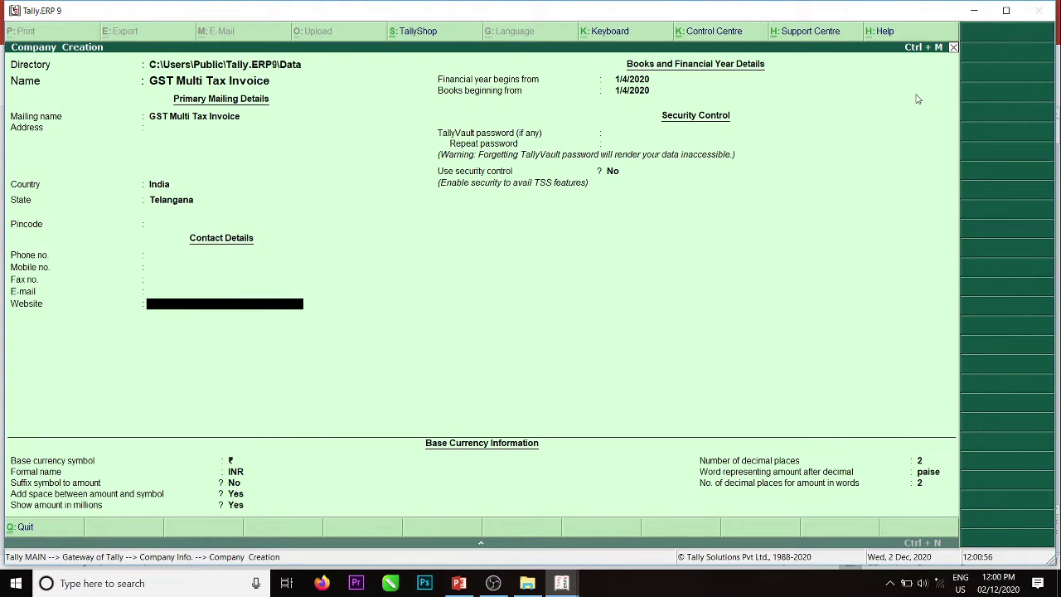
key(Return)
key(Return)
key(Return)
key(Return)
key(Return)
key(Return)
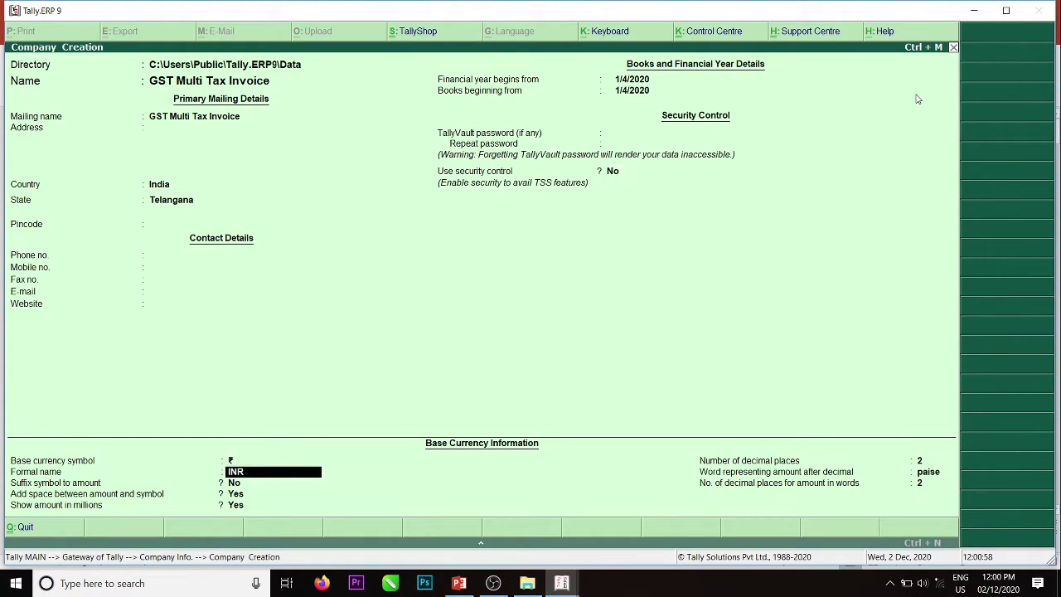
key(Return)
key(Return)
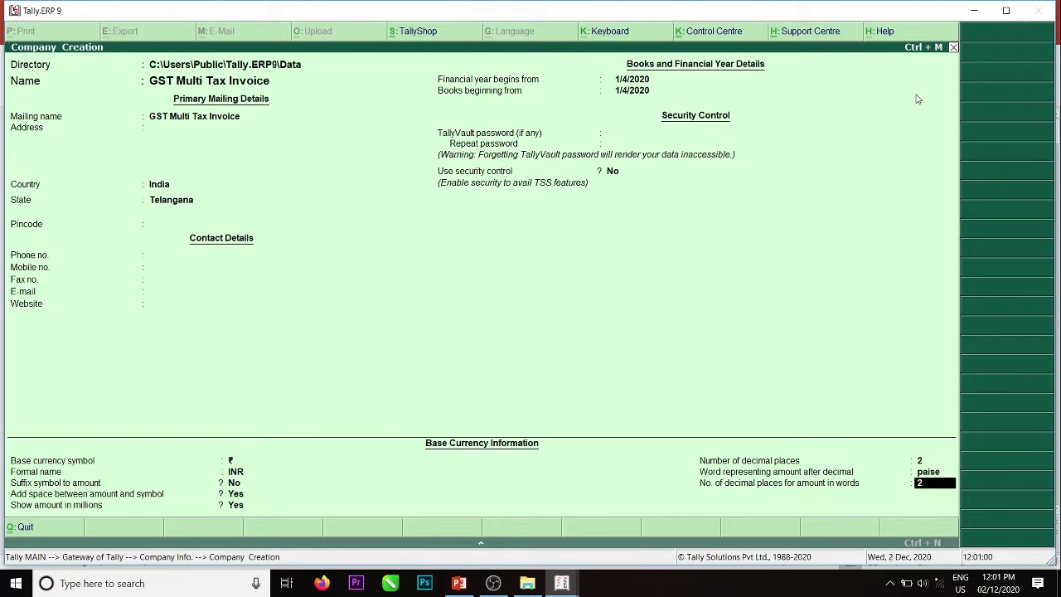
key(Return)
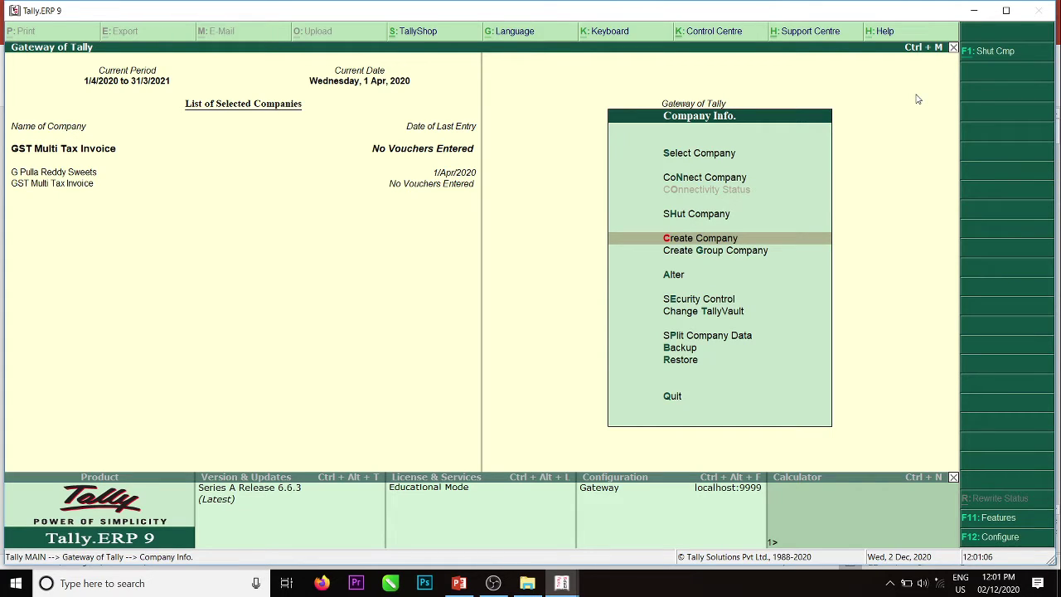
Enable Goods and Services Tax in the company's Statutory and Taxation features and open its GST details for setting.
key(F11)
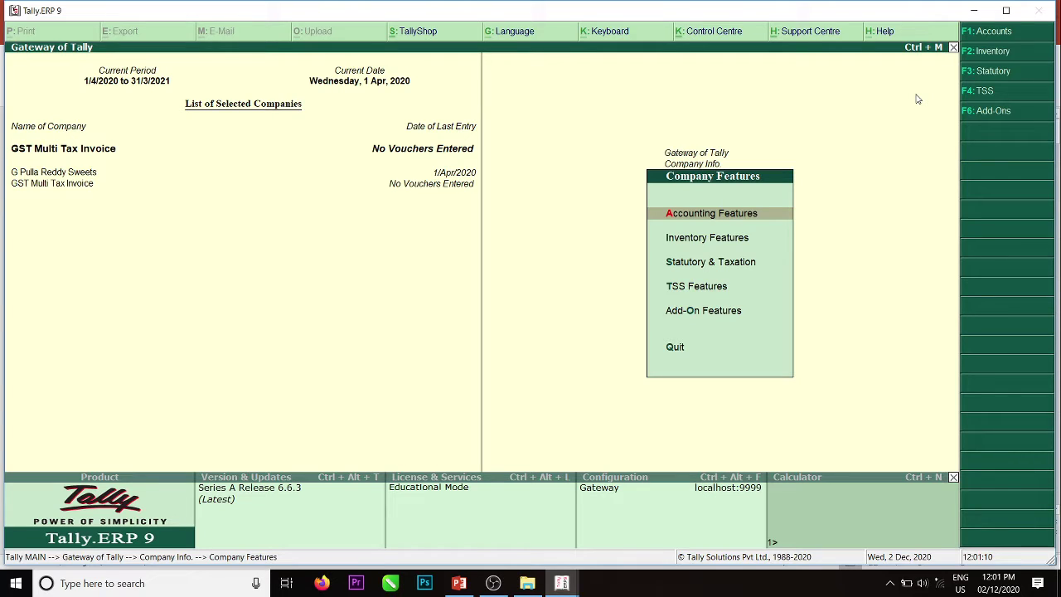
key(F3)
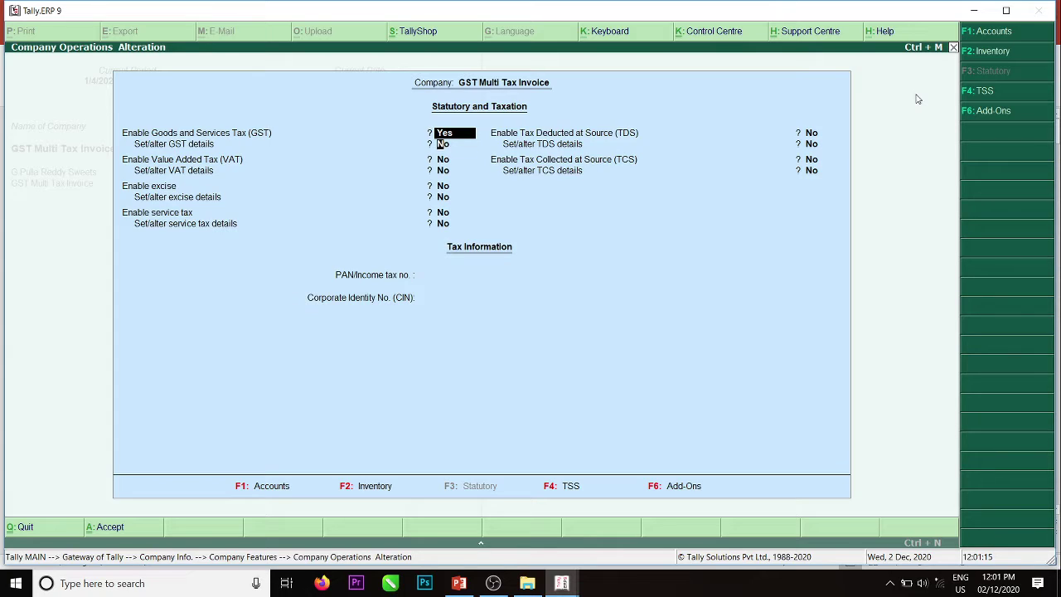
key(Return)
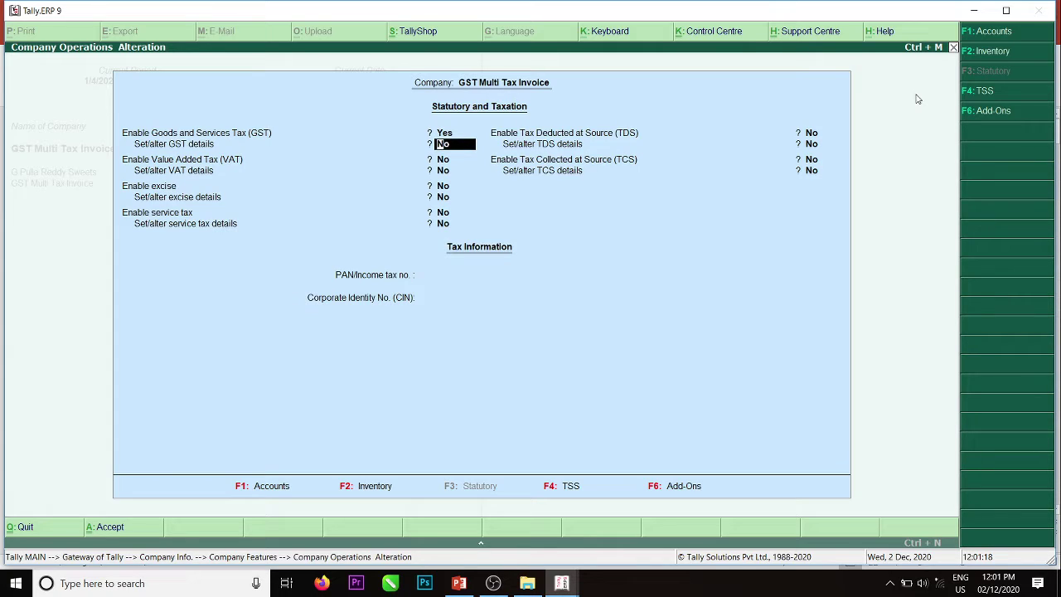
text(y)
key(Return)
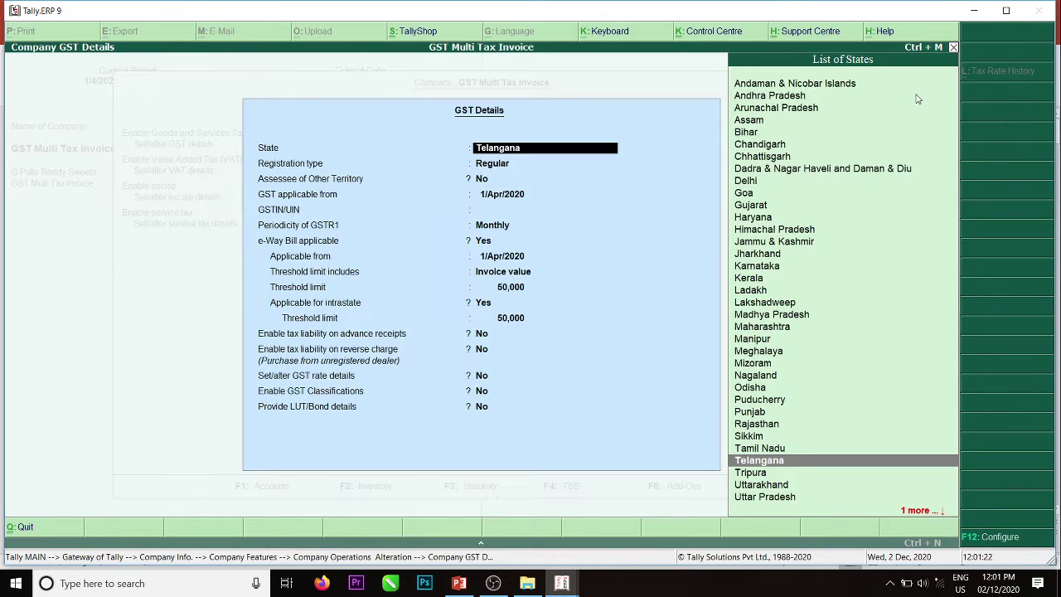
Accept Telangana, Regular registration and GST applicable from 1/Apr/2020, leave GSTIN/UIN blank, and keep monthly GSTR1 periodicity.
key(Return)
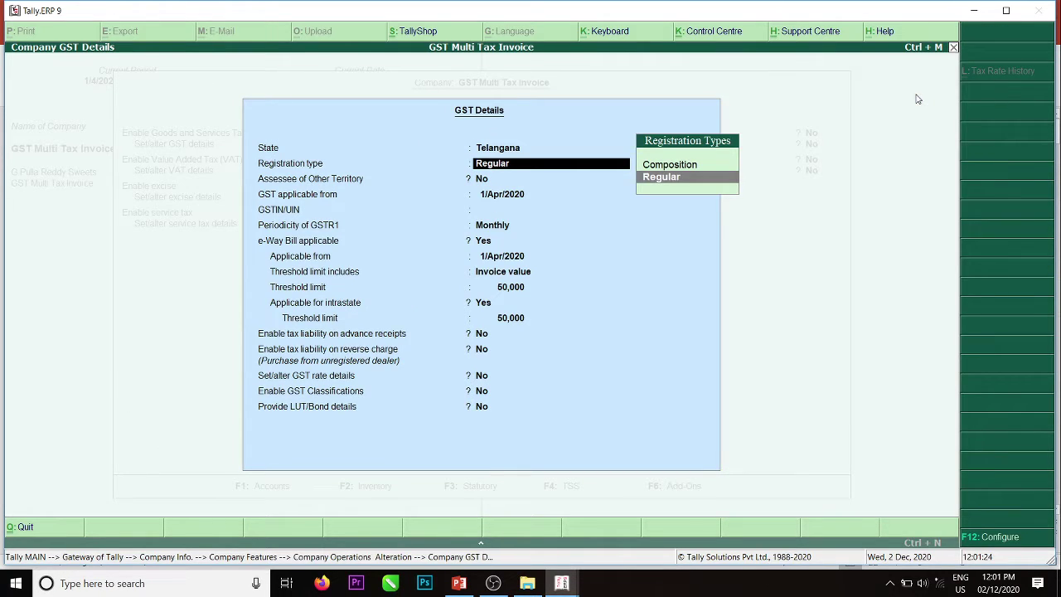
key(Return)
key(Return)
key(Return)
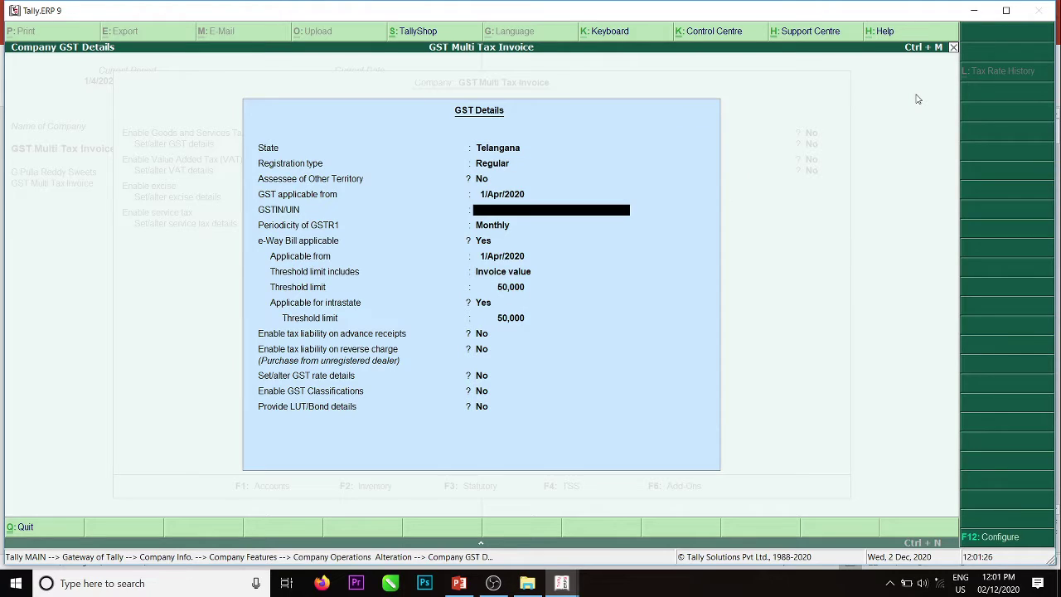
key(Return)
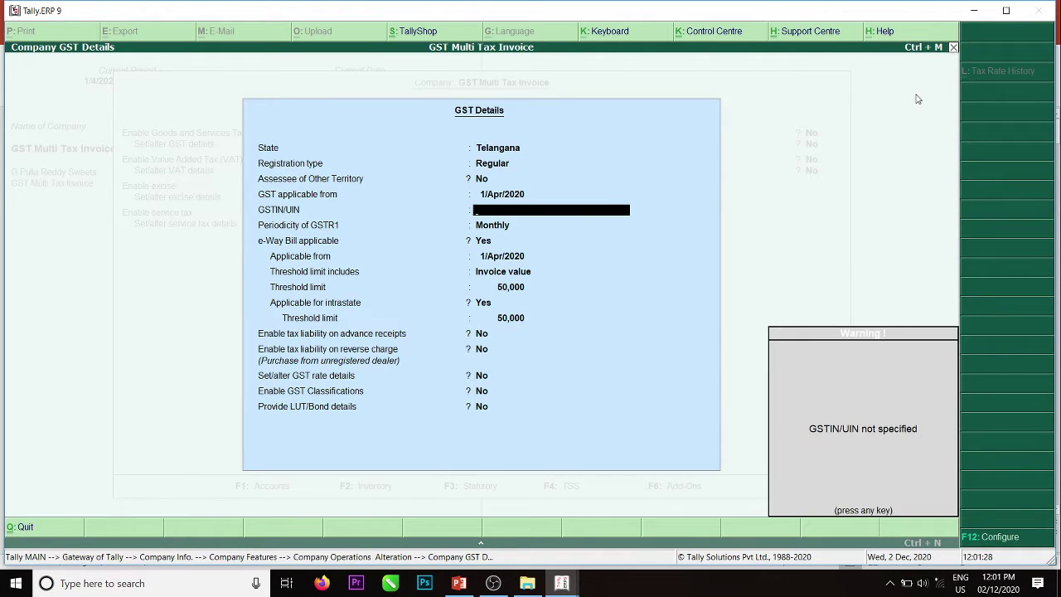
key(Return)
key(Return)
key(Return)
key(Return)
key(Return)
key(Return)
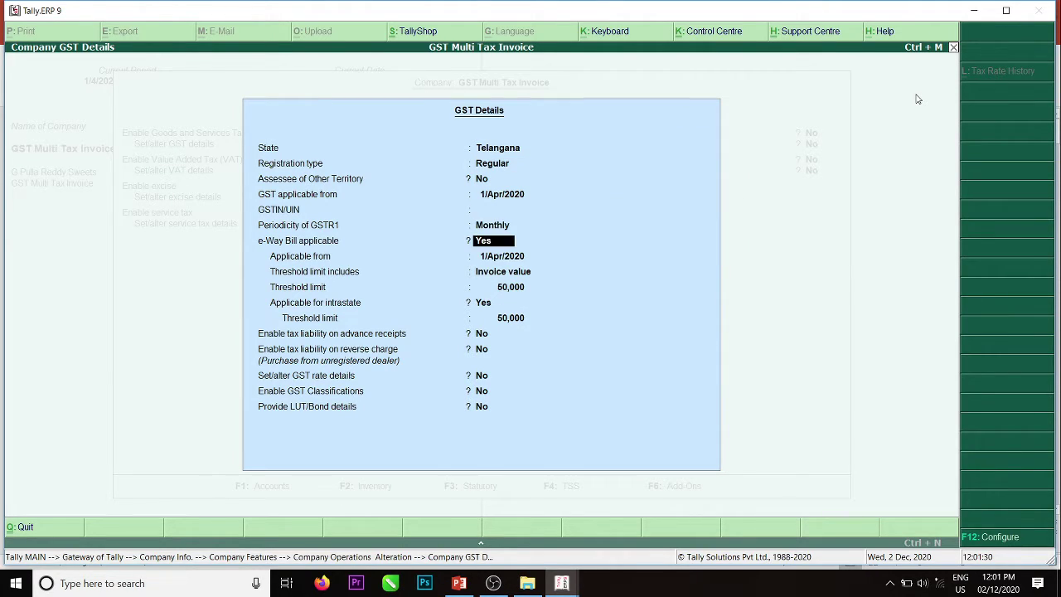
Accept e-Way Bill applicable from 1/Apr/2020 with 50,000 threshold limits, keep the remaining GST options at No, and save the company's statutory features.
key(Return)
key(Return)
key(Return)
key(Return)
key(Return)
key(Return)
key(Return)
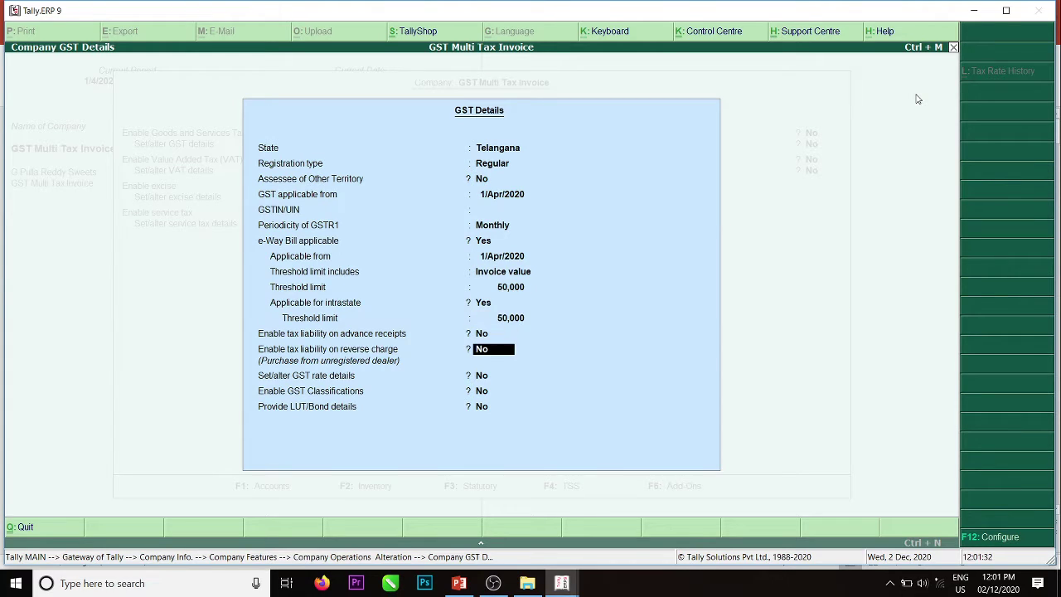
key(Return)
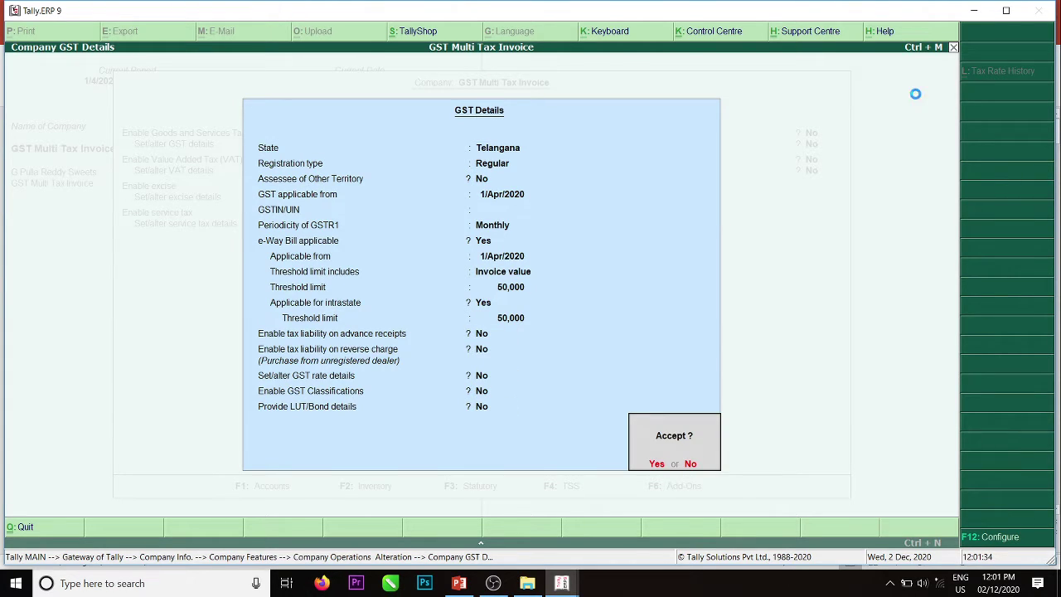
key(Return)
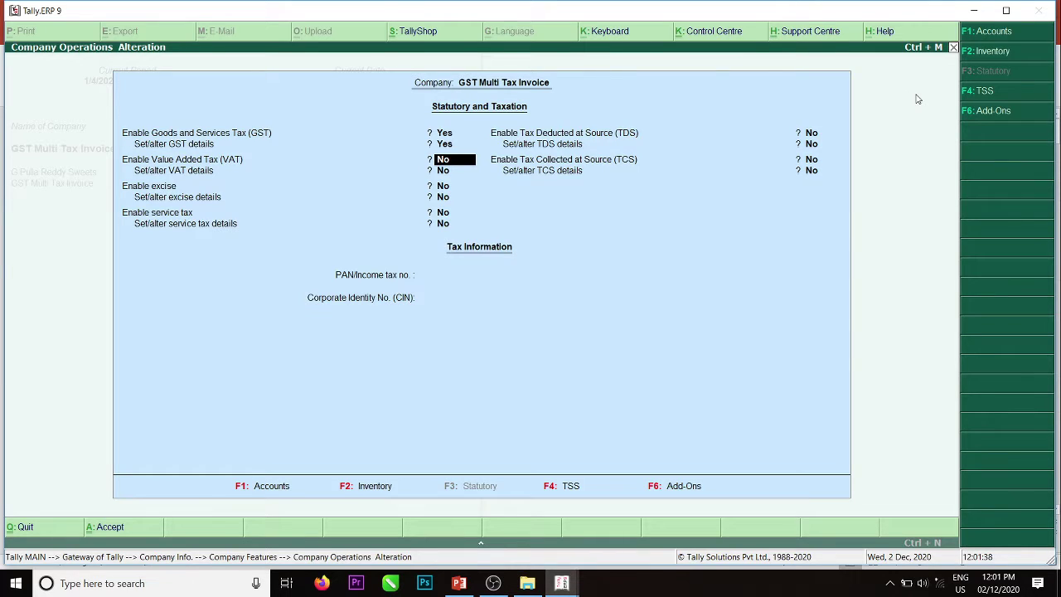
key(ctrl+a)
key(Escape)
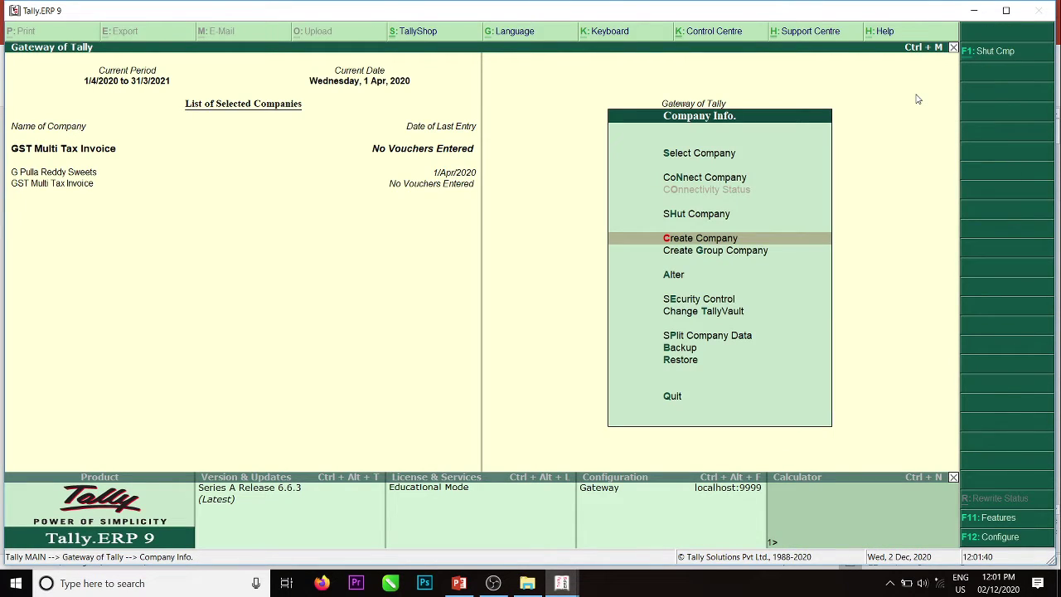
key(Escape)
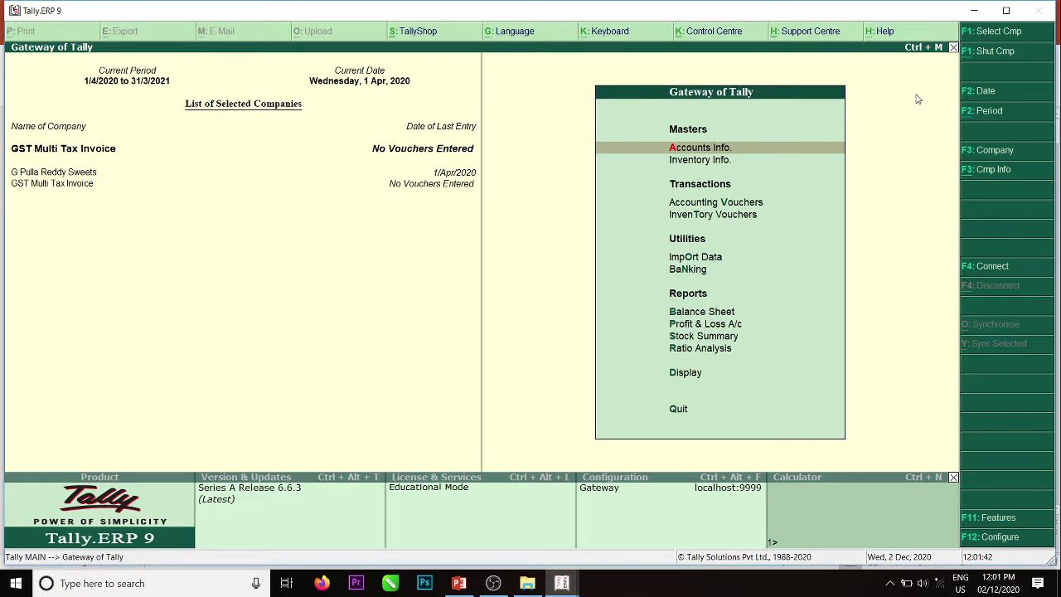
Start a new single ledger named SGST and place it under the Duties & Taxes group.
key(Return)
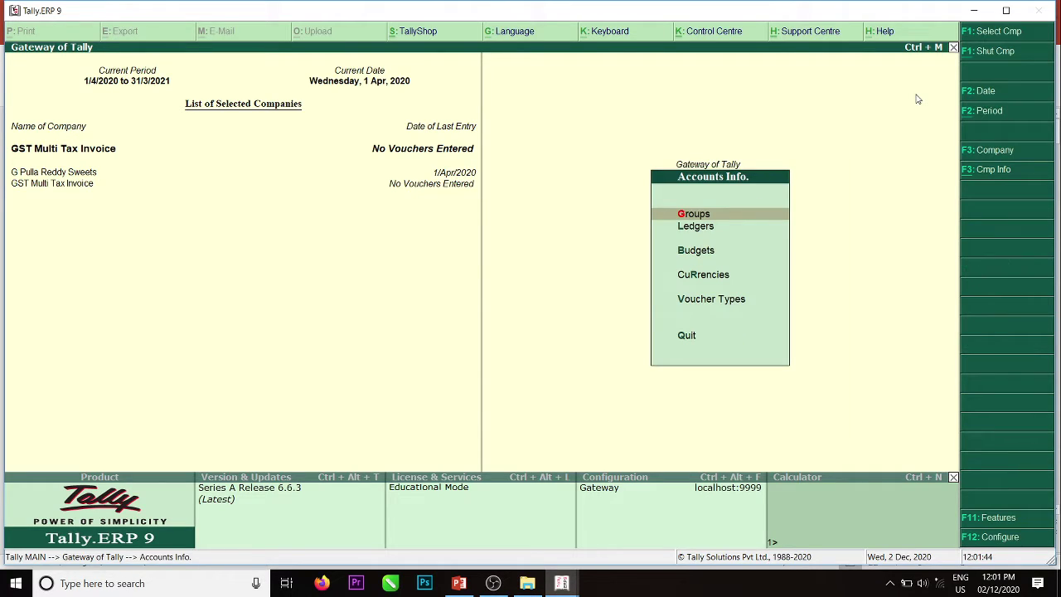
key(Down)
key(Return)
key(Down)
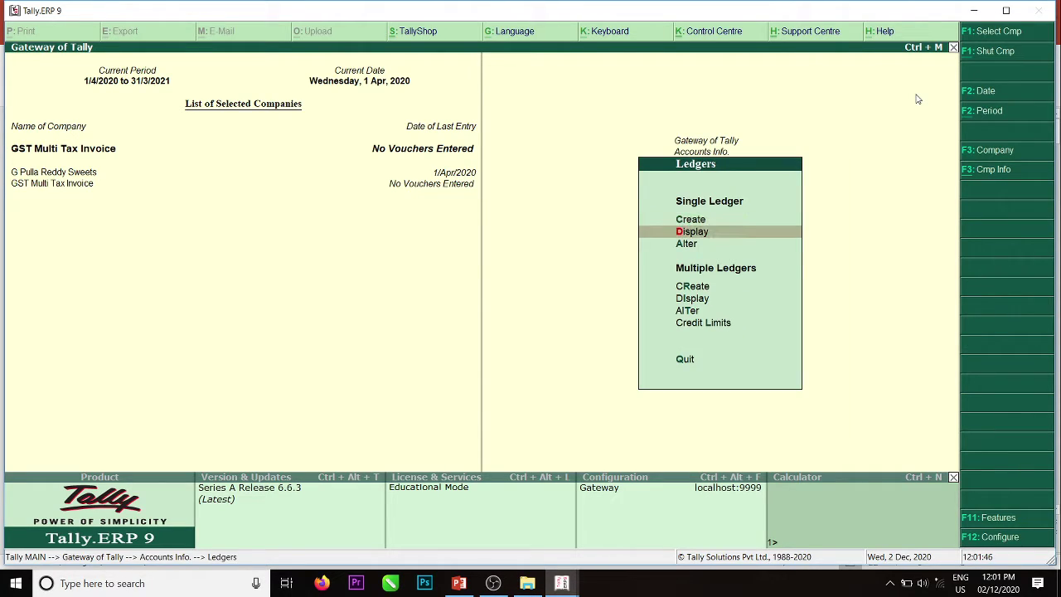
key(Up)
key(Return)
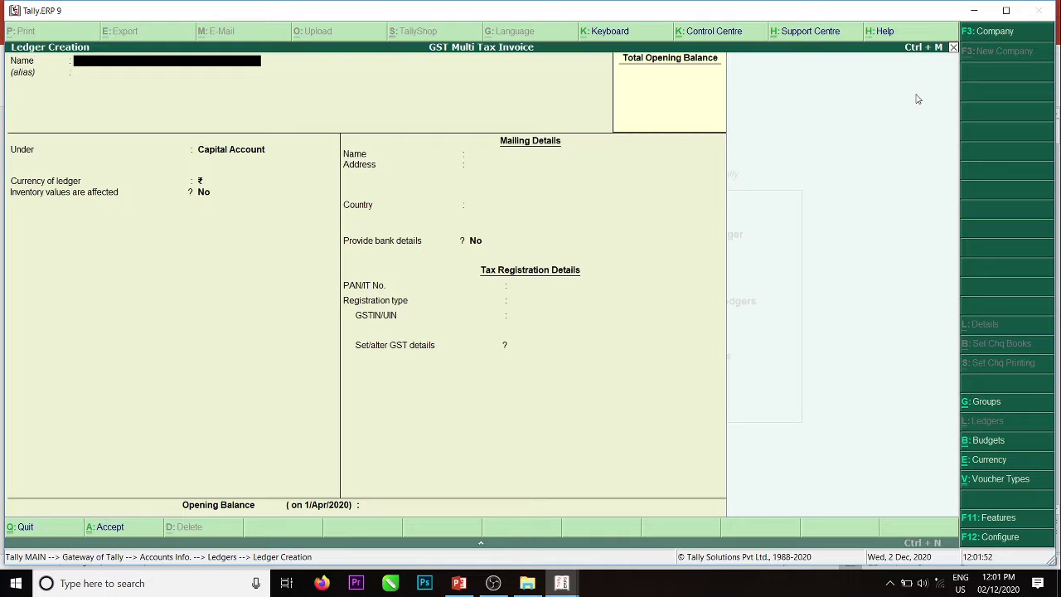
text(SGSC)
key(BackSpace)
key(Return)
key(Return)
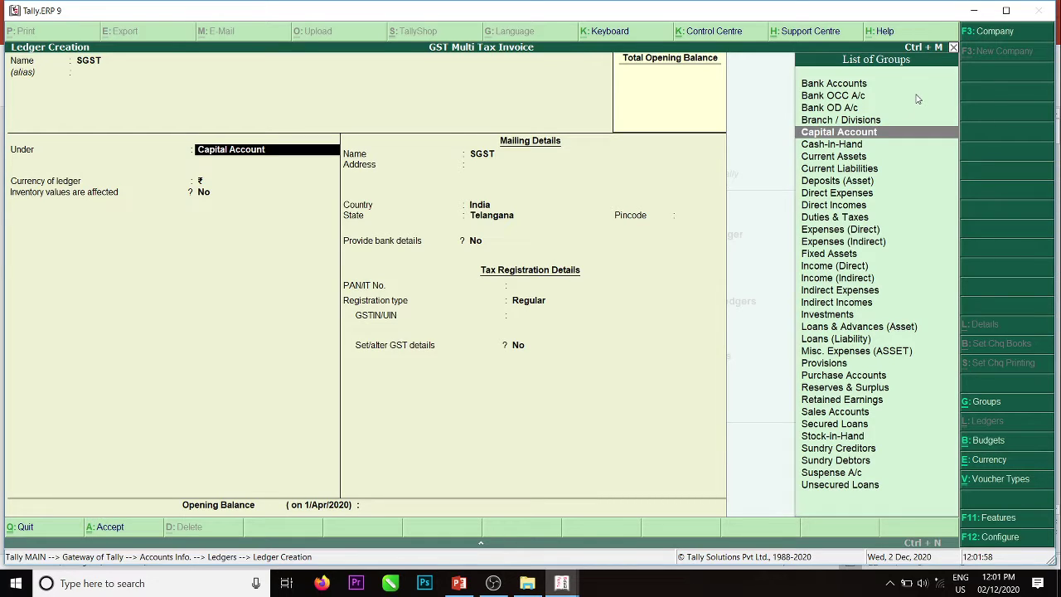
text(D)
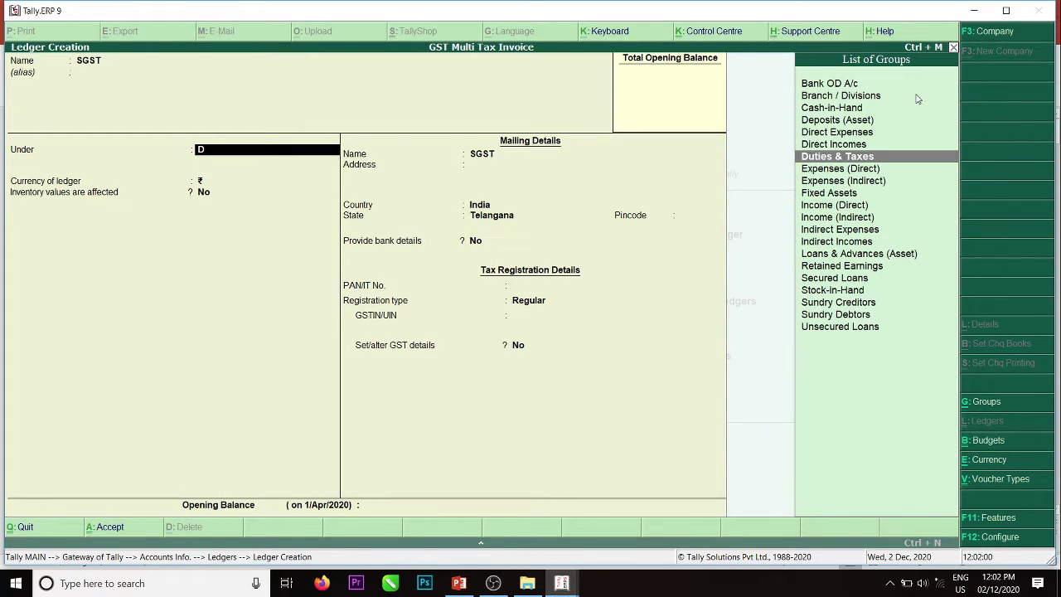
key(Return)
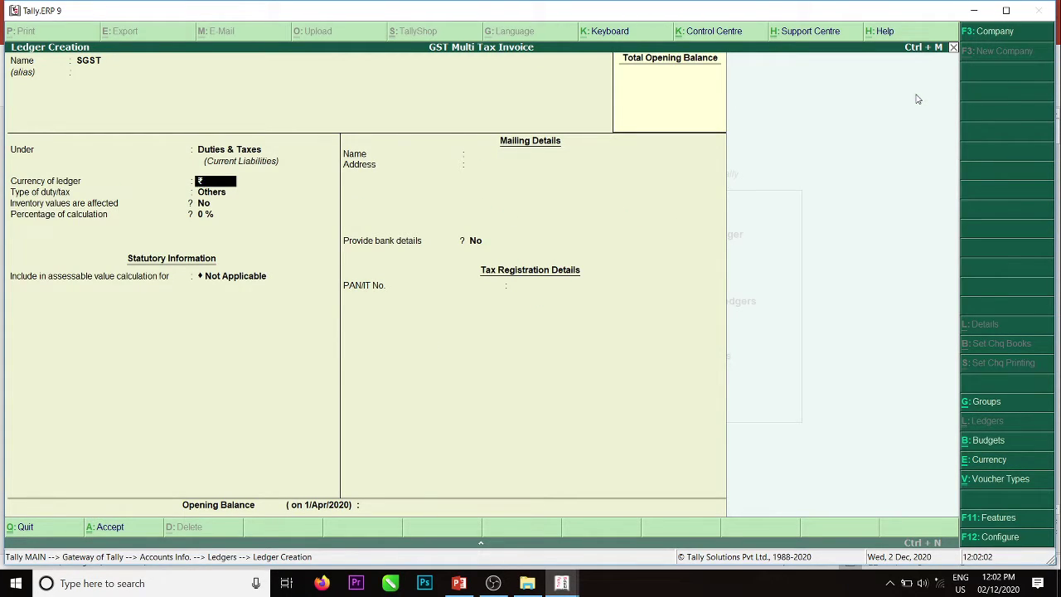
Set the SGST ledger's duty type to GST and tax type to State Tax, with rounding Not Applicable, and save it.
key(Up)
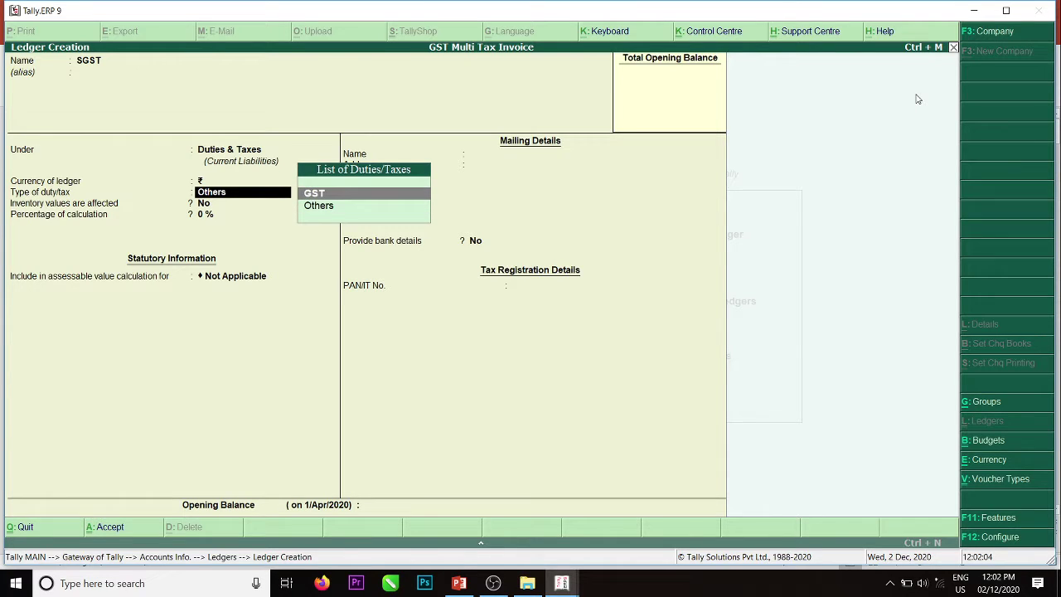
key(Return)
key(Down)
key(Down)
key(Down)
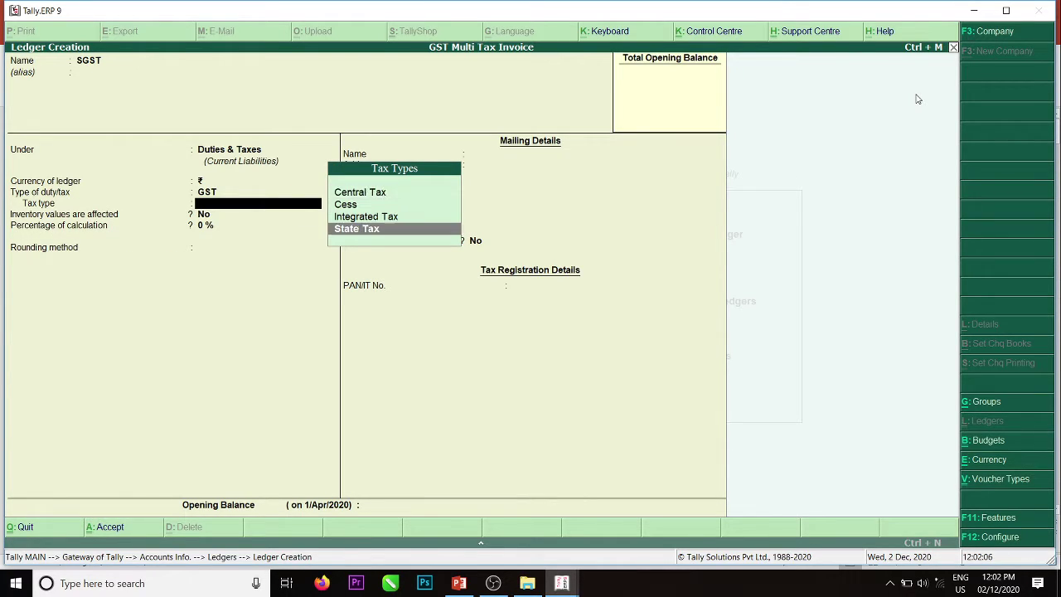
key(Return)
key(Return)
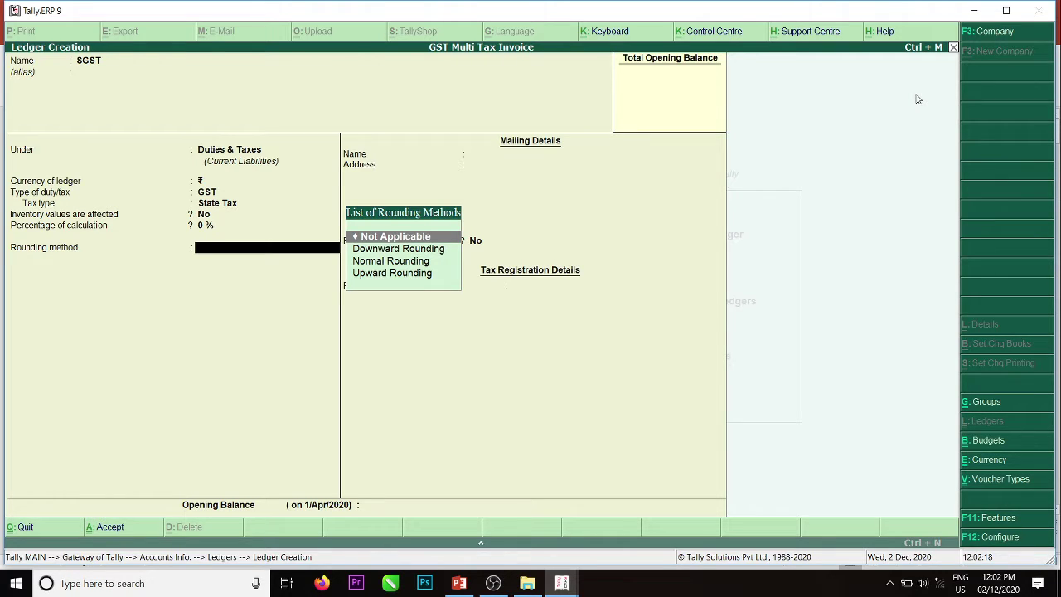
key(Return)
key(Return)
key(Return)
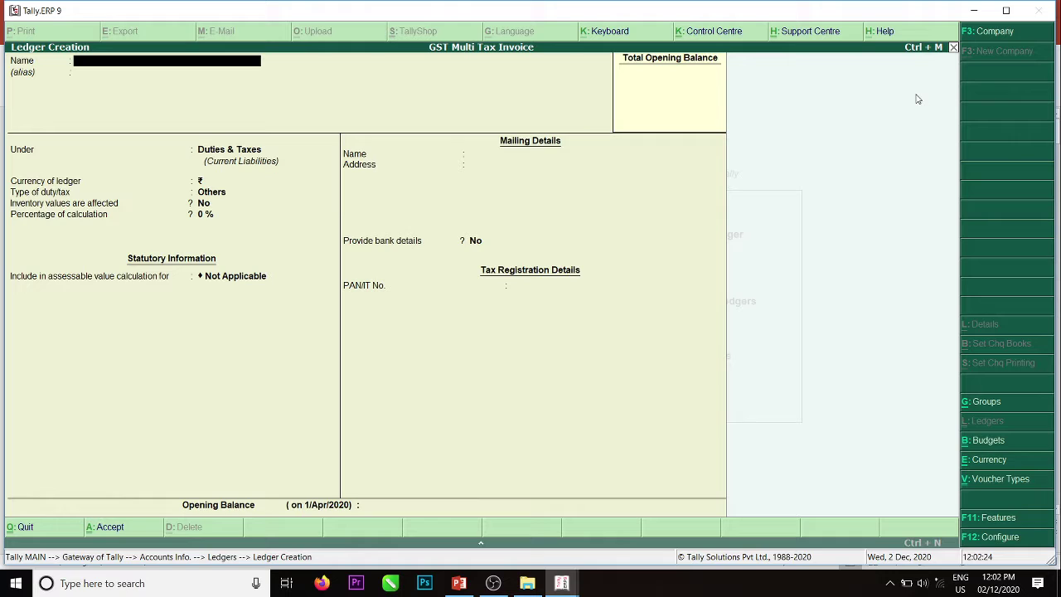
Start another ledger named CGST under Duties & Taxes and set its type of duty to GST.
text(CGS)
key(Return)
key(Return)
key(Return)
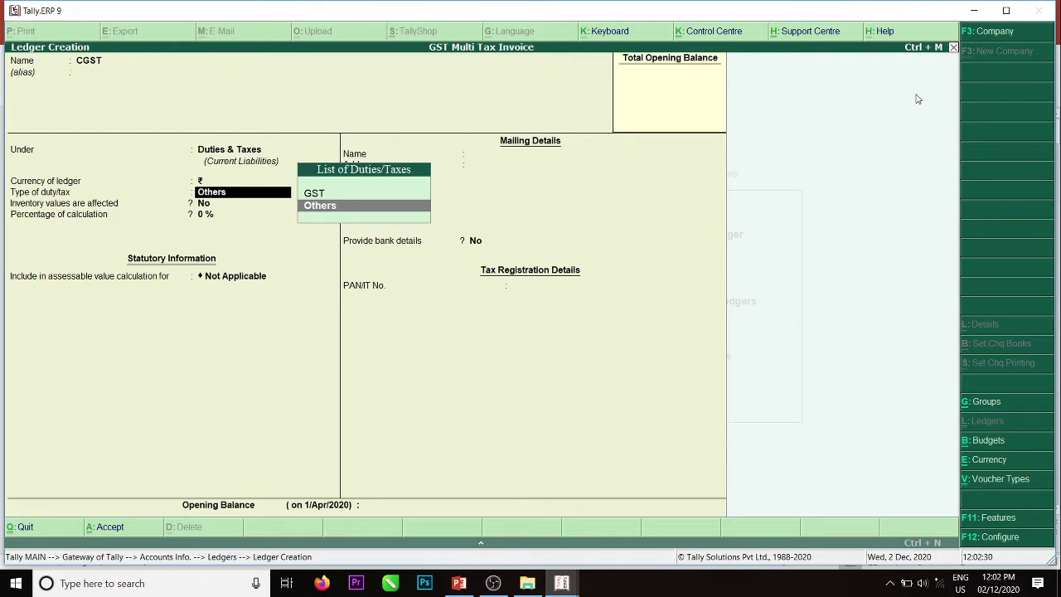
key(Up)
key(Return)
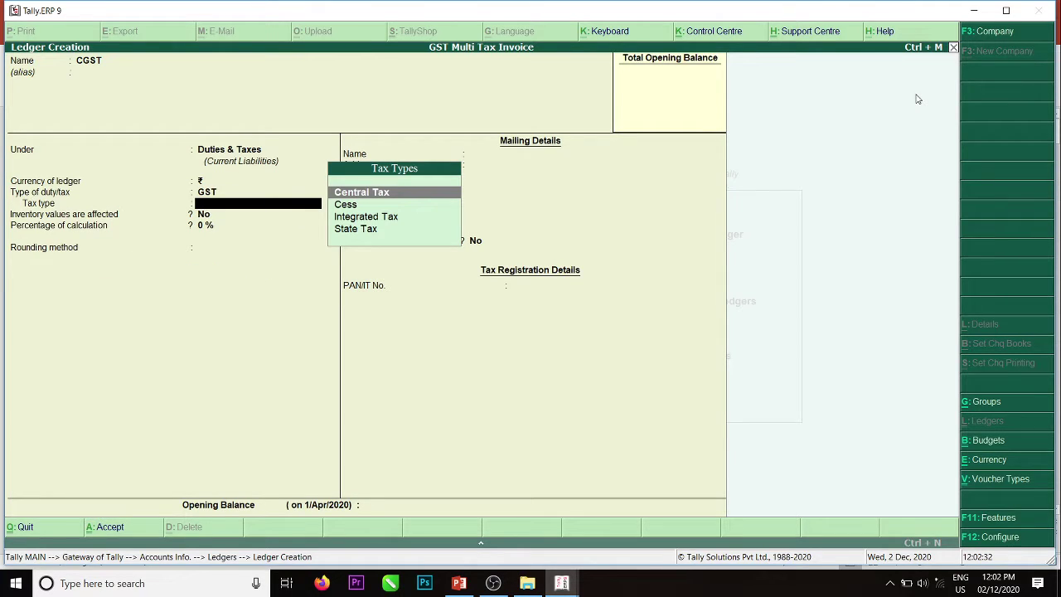
Set the CGST ledger's tax type to Central Tax with rounding Not Applicable, save it, and leave ledger creation.
key(Return)
key(Return)
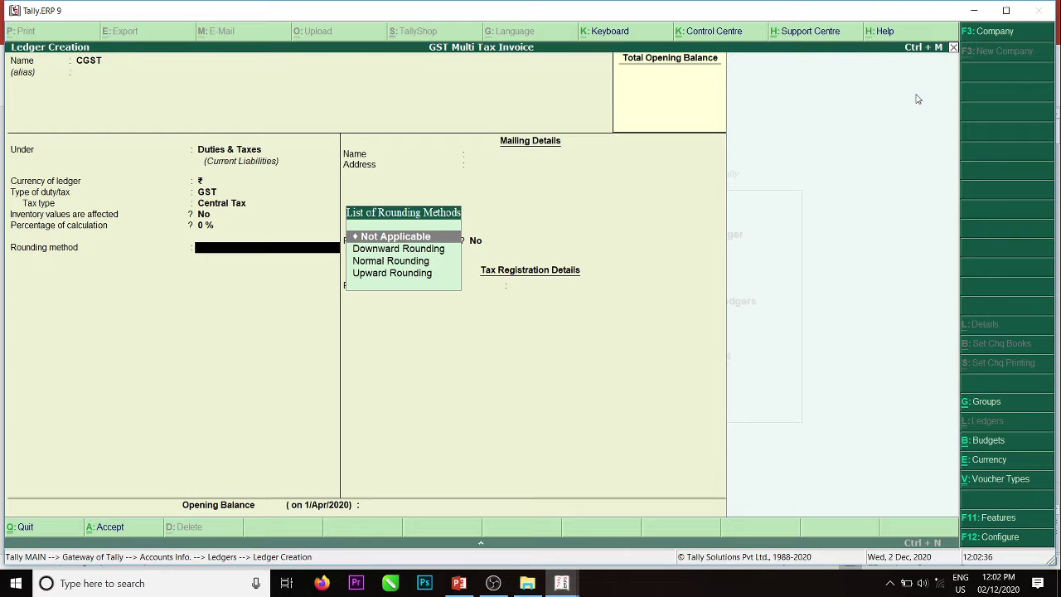
key(Return)
key(Return)
key(Return)
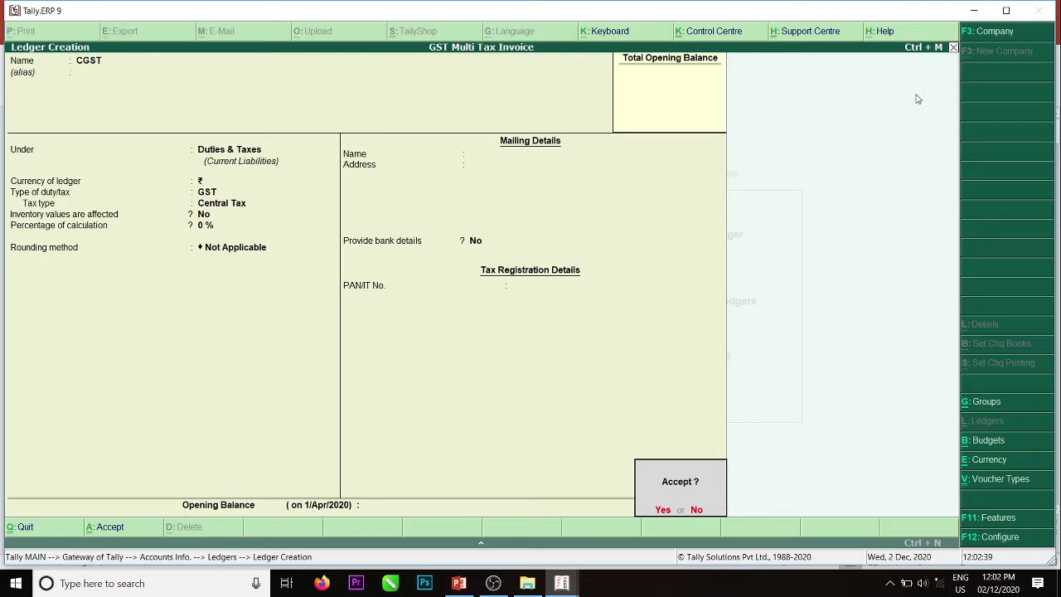
key(Return)
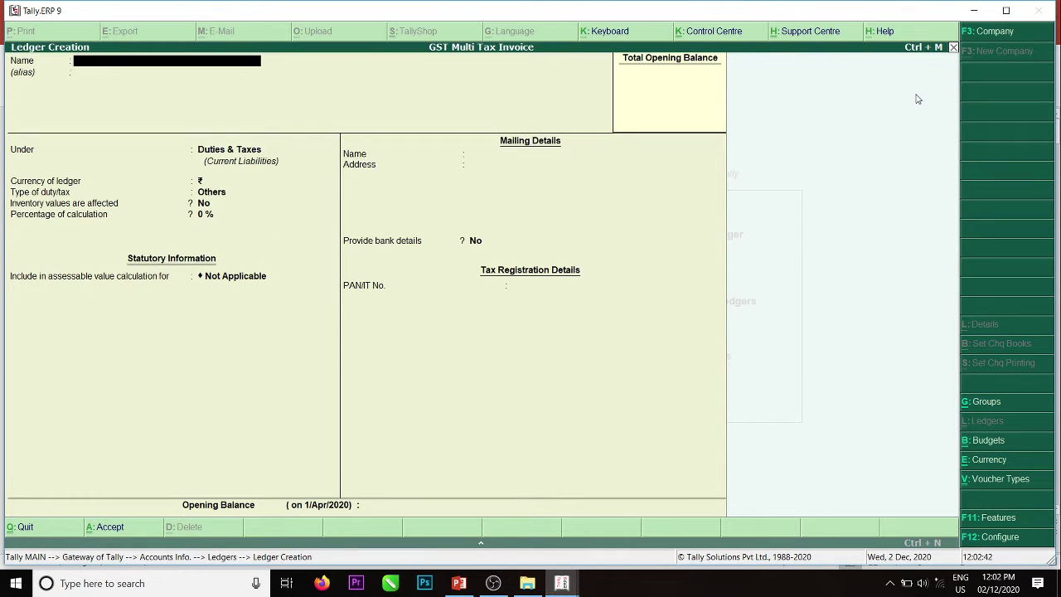
key(Escape)
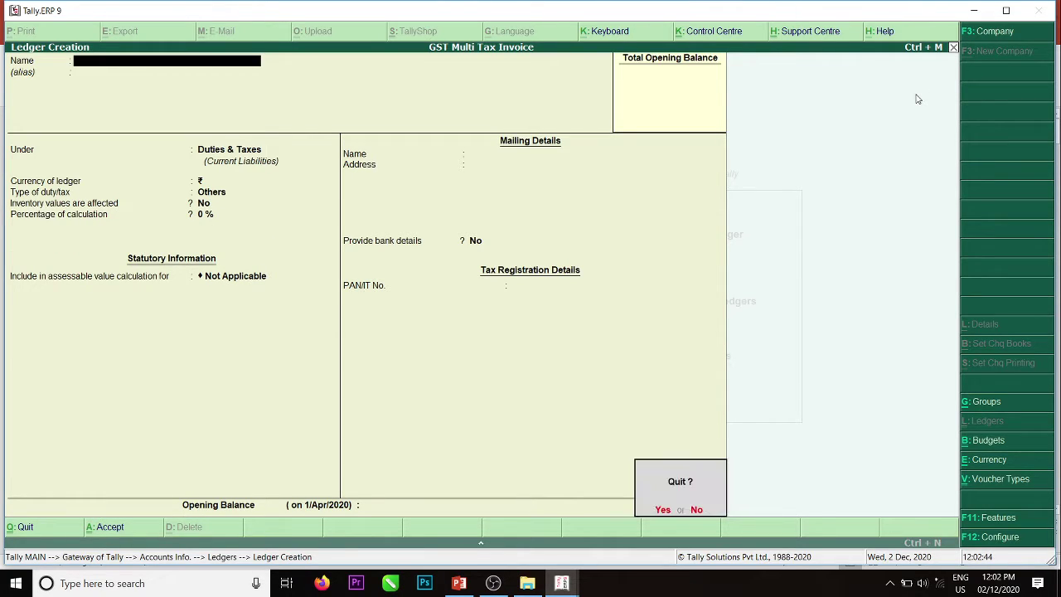
key(Return)
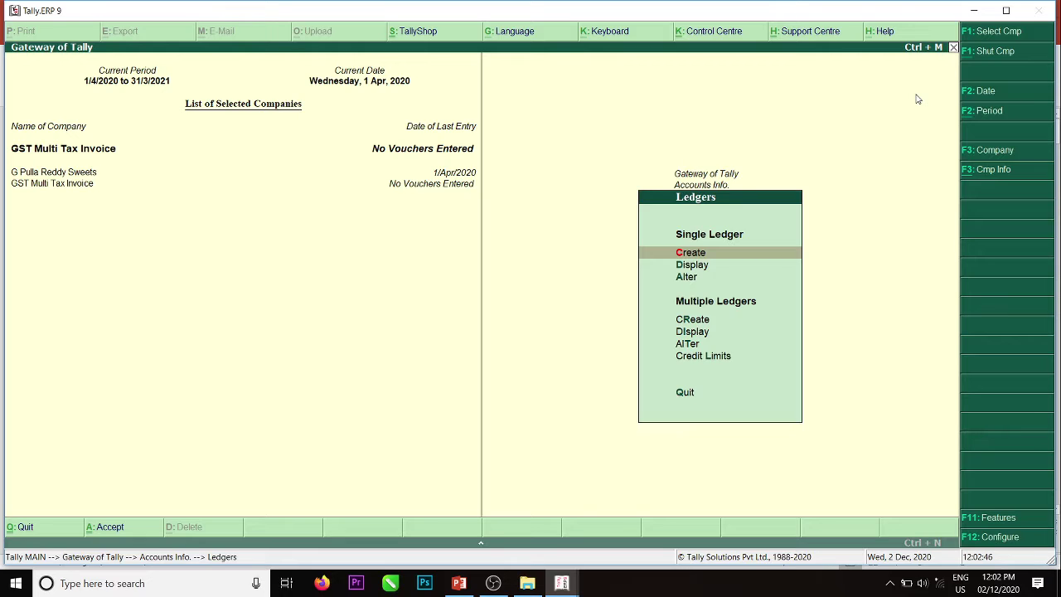
Open the single stock item creation form in the inventory masters.
key(Escape)
key(Down)
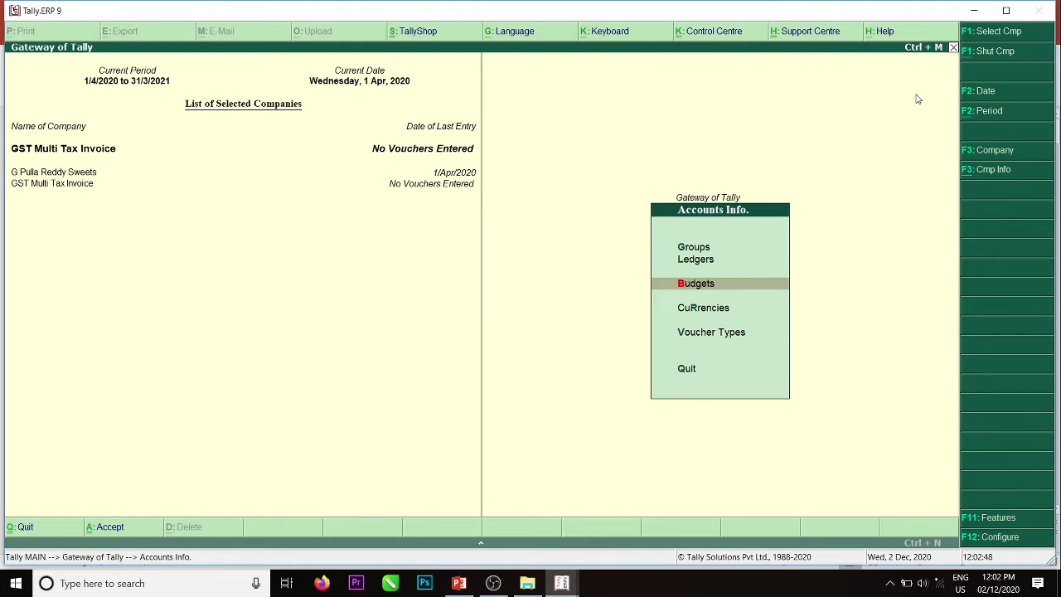
key(Escape)
key(Down)
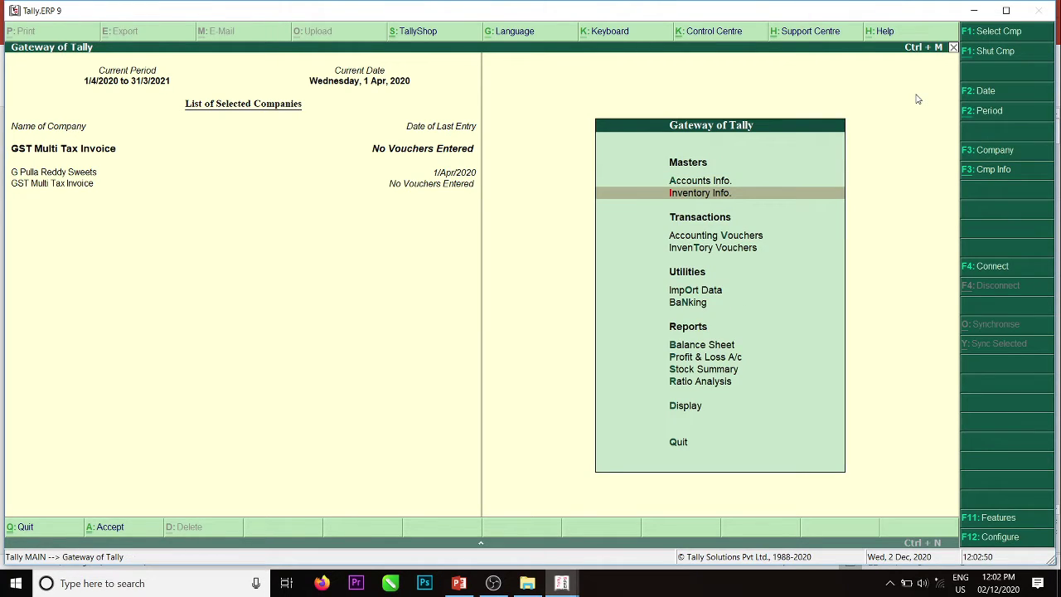
key(Return)
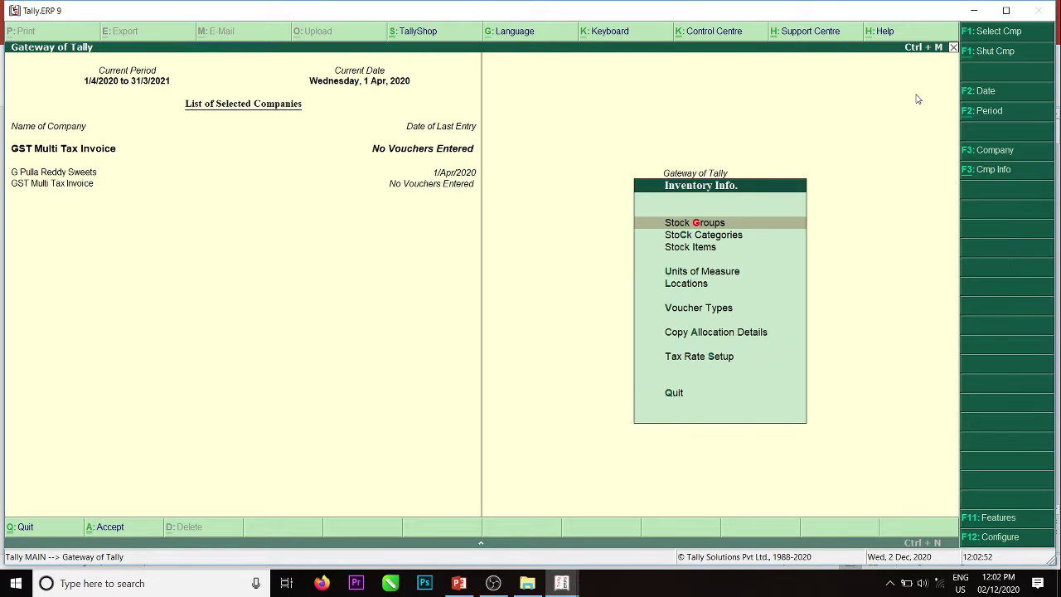
key(Down)
key(Down)
key(Return)
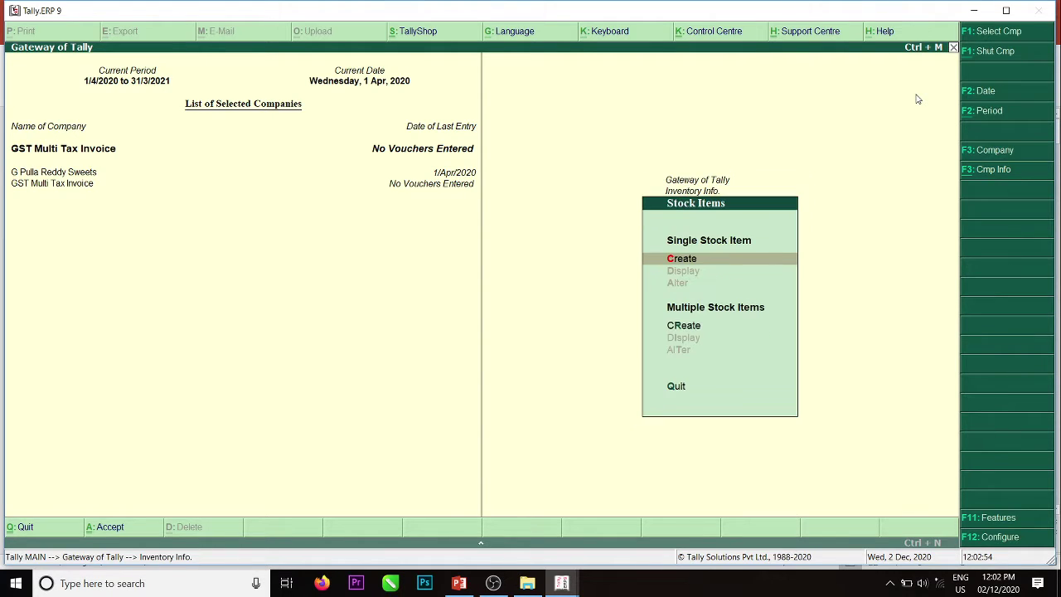
key(Return)
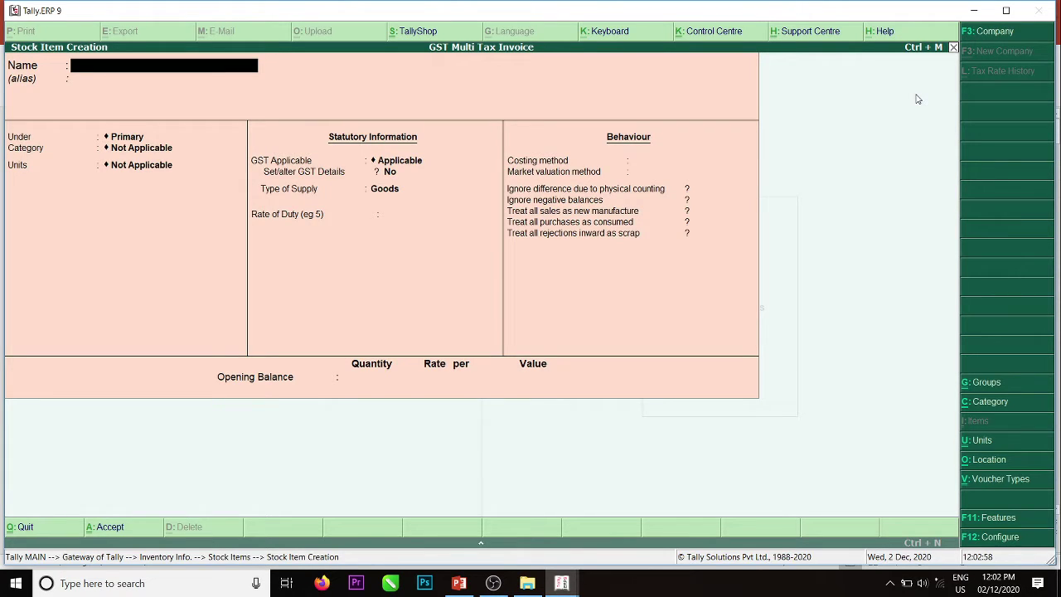
Review the company's GST details in the Statutory and Taxation features and return to stock item creation.
key(F11)
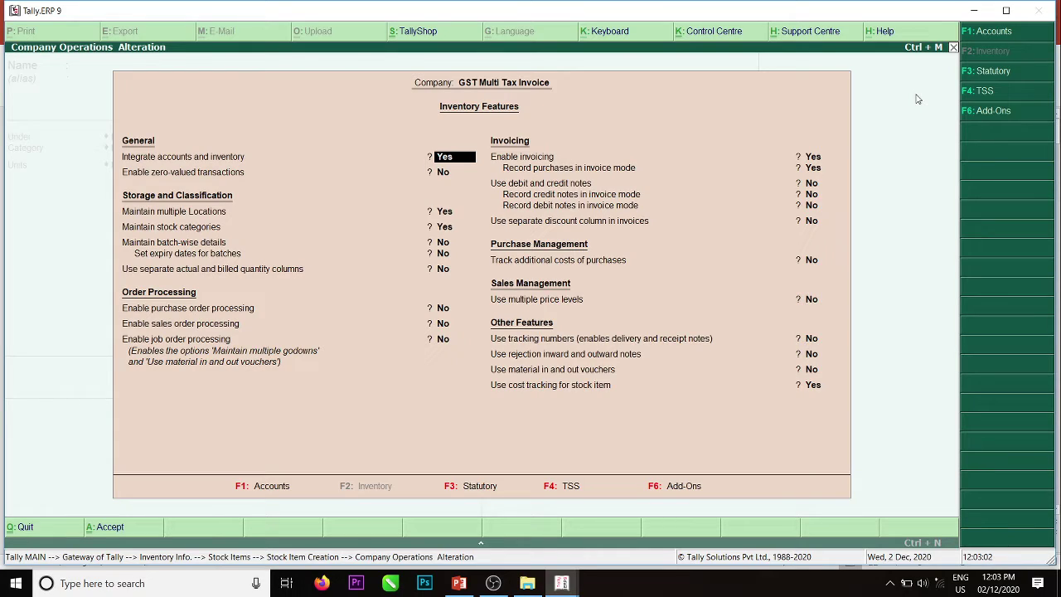
key(F3)
key(Return)
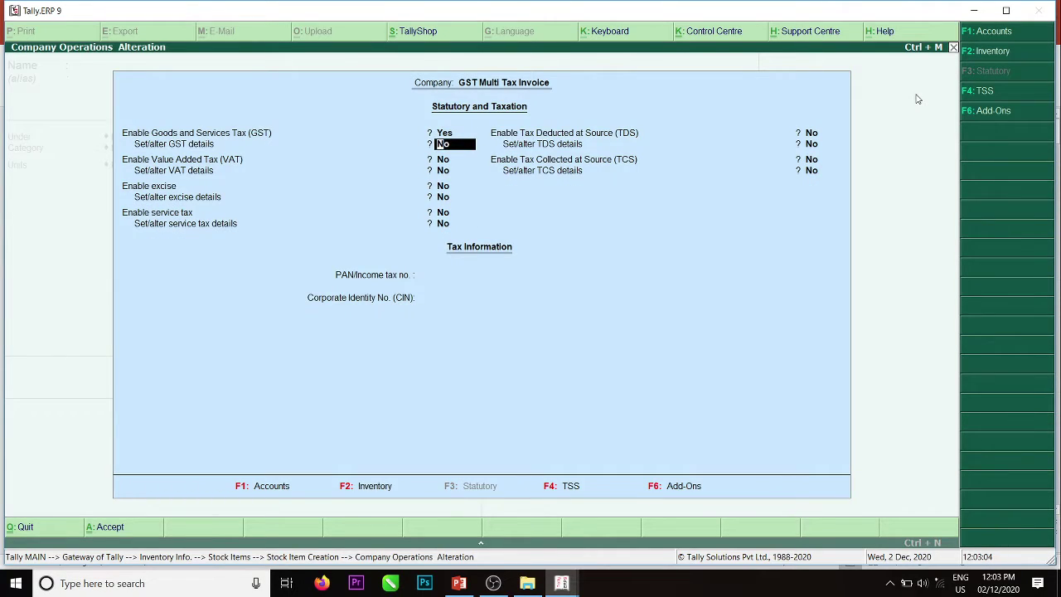
text(Y)
key(Return)
key(Return)
key(Return)
key(Return)
key(Return)
key(Return)
key(Return)
key(Return)
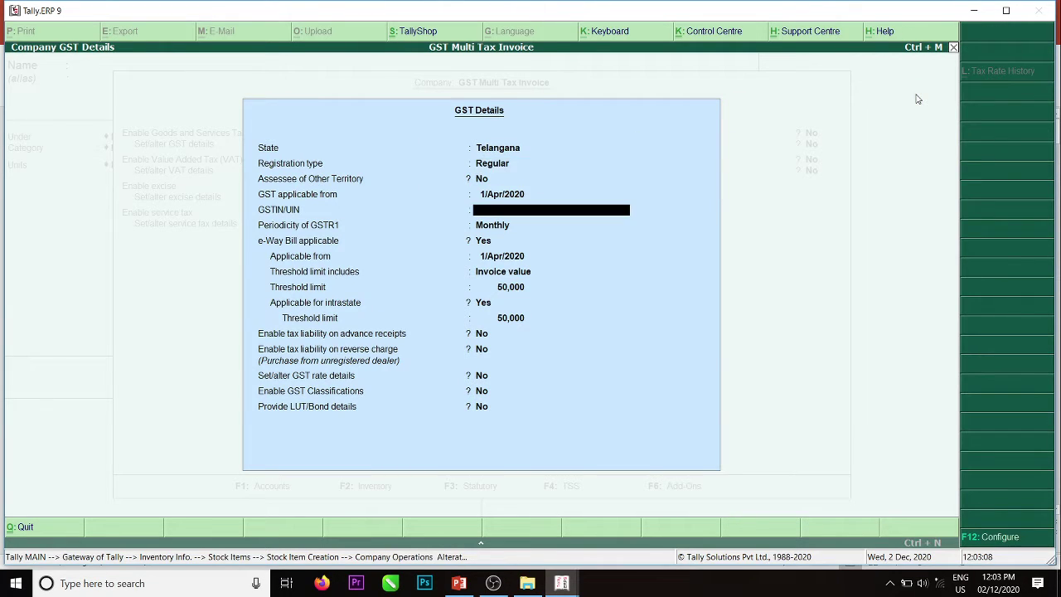
key(Return)
key(Return)
key(Return)
key(Return)
key(Return)
key(Return)
key(Return)
key(Return)
key(Return)
key(Return)
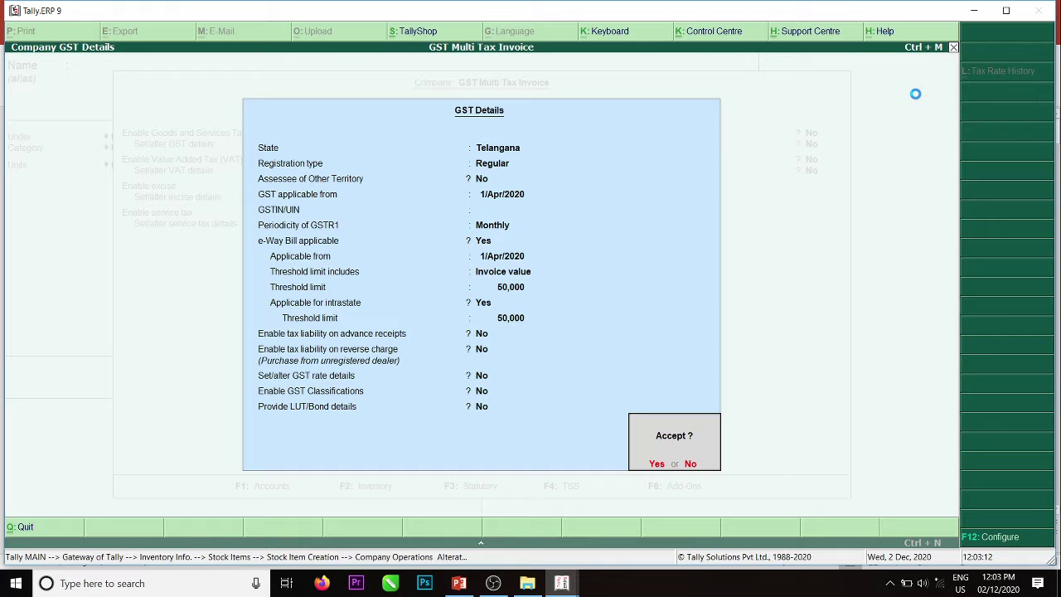
key(Return)
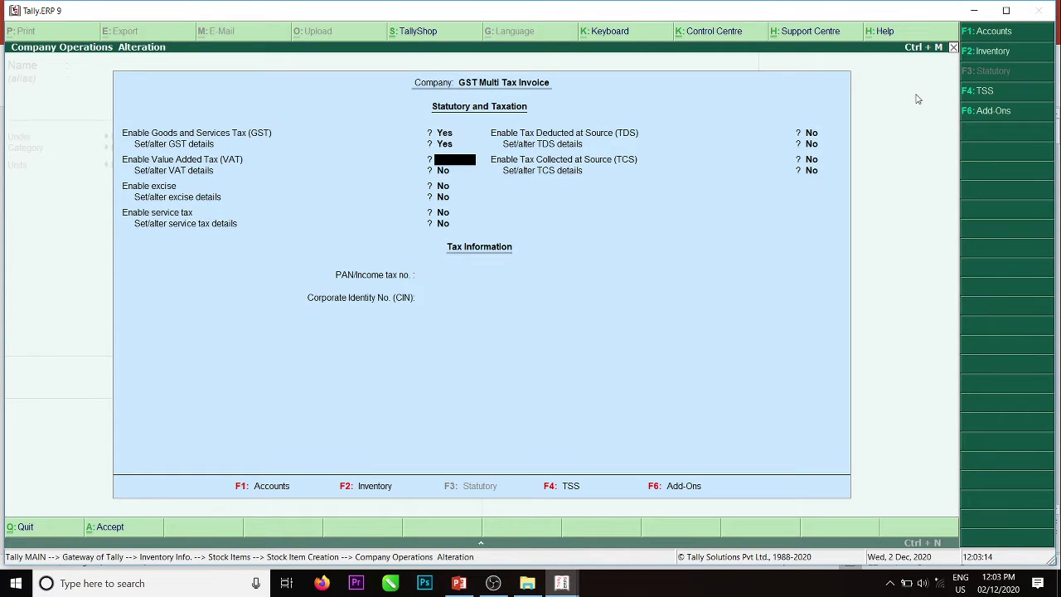
key(Escape)
key(Return)
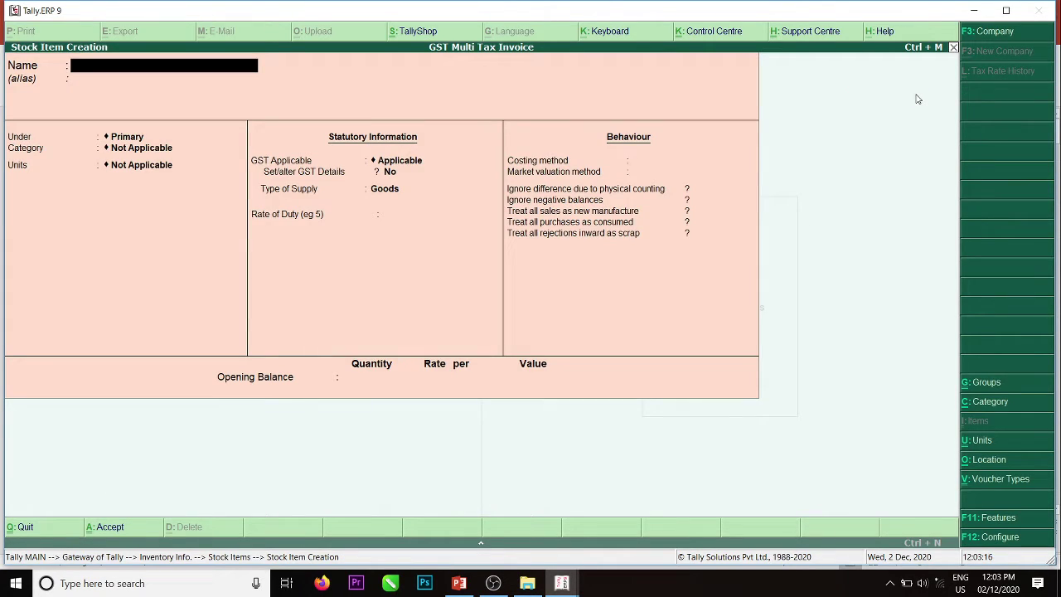
Name the new stock item MOBILES@12, leaving it under Primary with category and units Not Applicable.
text(MOBILES@12)
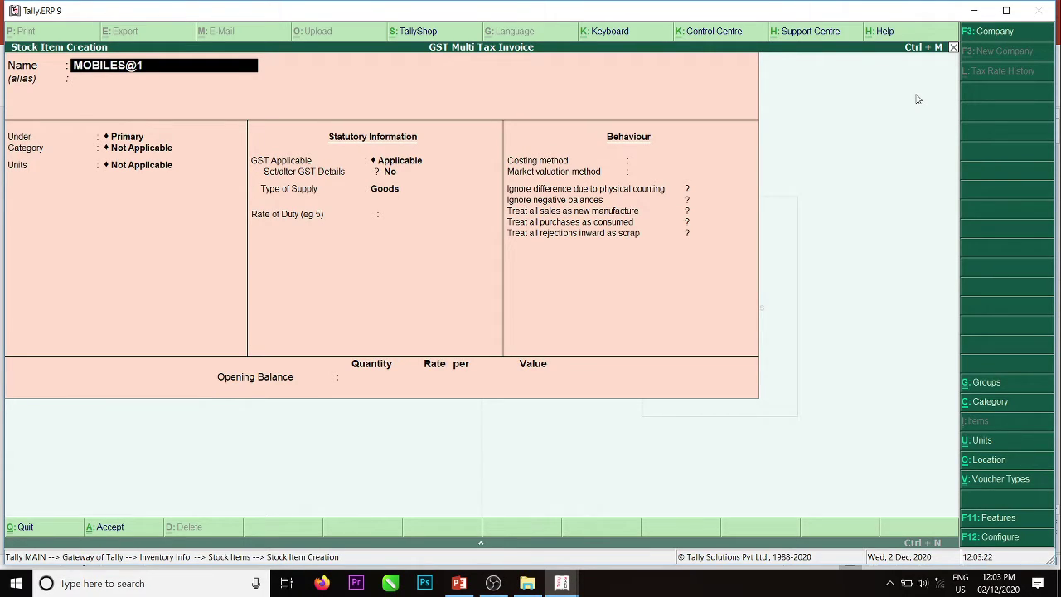
key(Return)
key(Return)
key(Return)
key(Return)
key(Return)
key(Return)
key(Return)
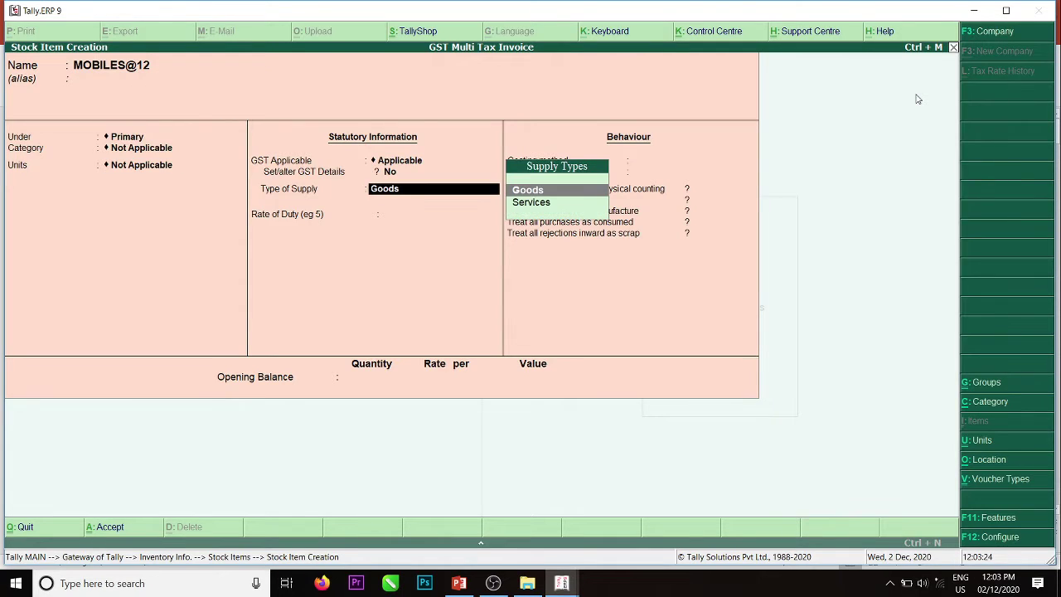
Go back and correct the stock item's name to MOBILES@12%, keeping group Primary and category Not Applicable.
key(BackSpace)
key(BackSpace)
key(BackSpace)
key(BackSpace)
key(BackSpace)
key(BackSpace)
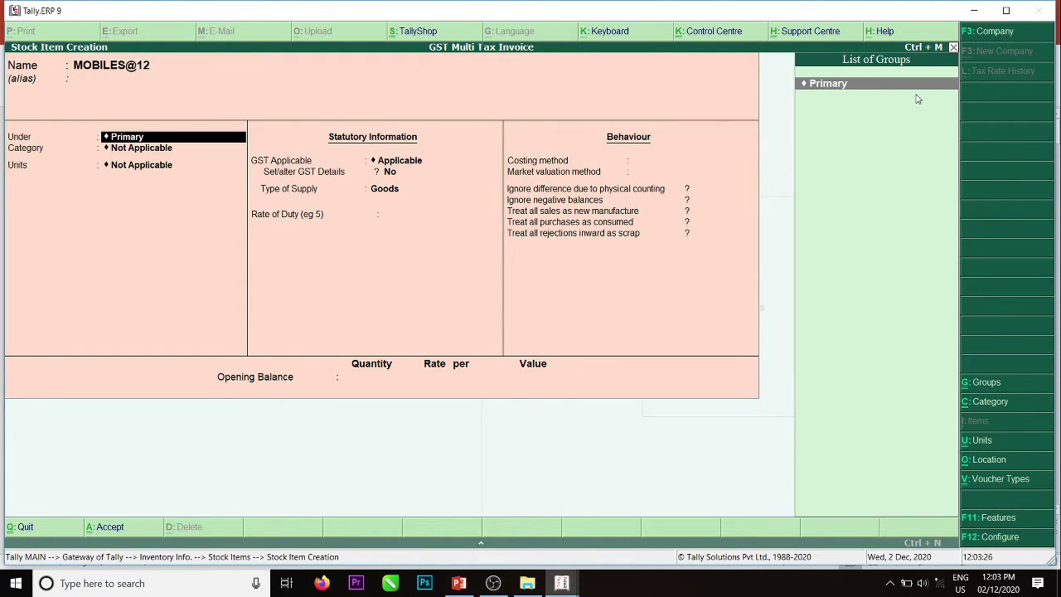
key(BackSpace)
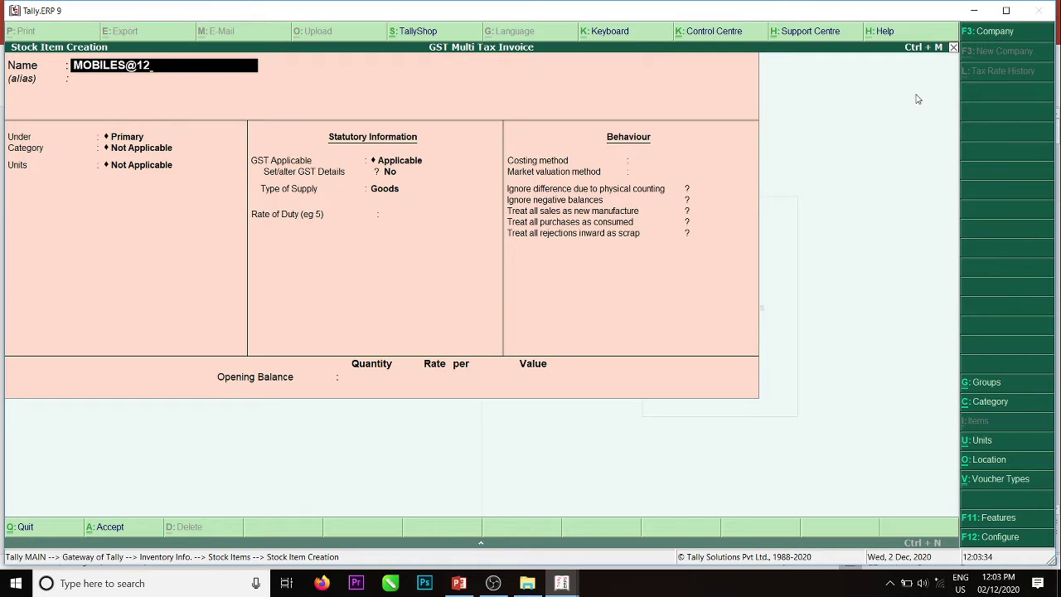
text(%)
key(Return)
key(Return)
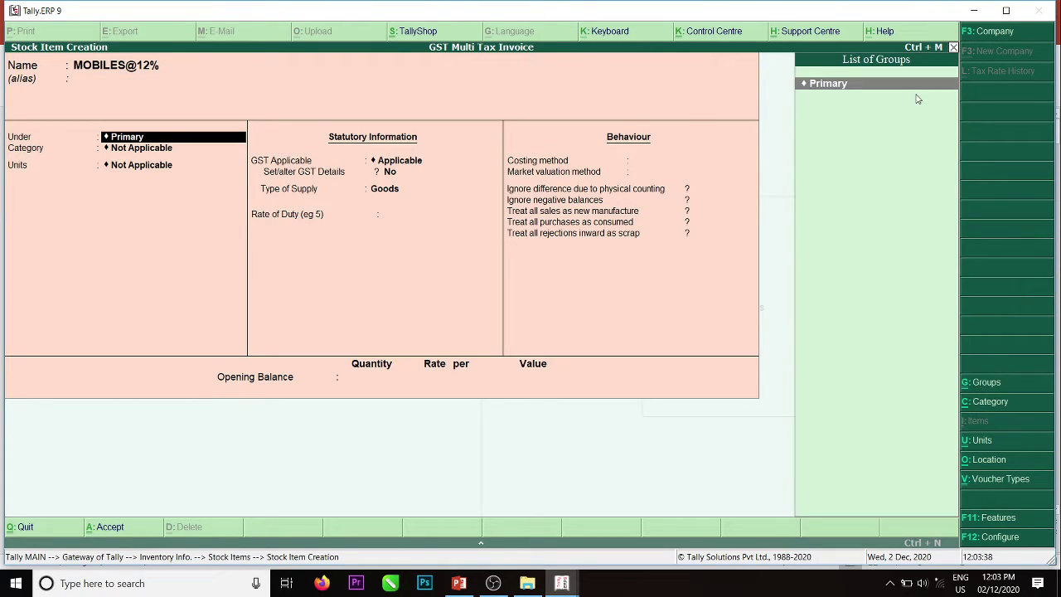
key(Return)
key(Return)
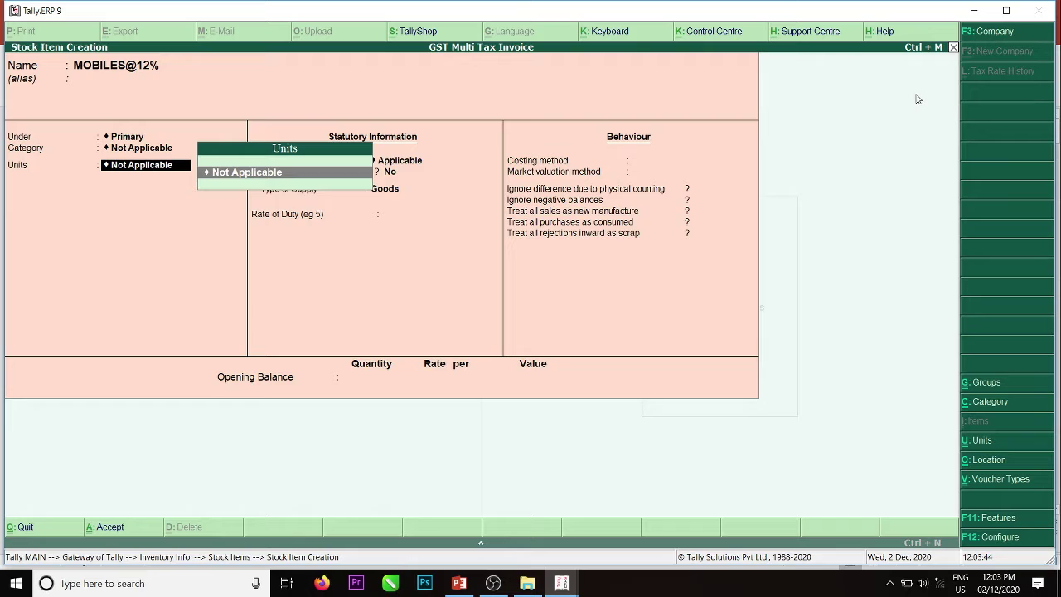
Start a new simple unit of measure for the stock item with the symbol NO.
key(alt+c)
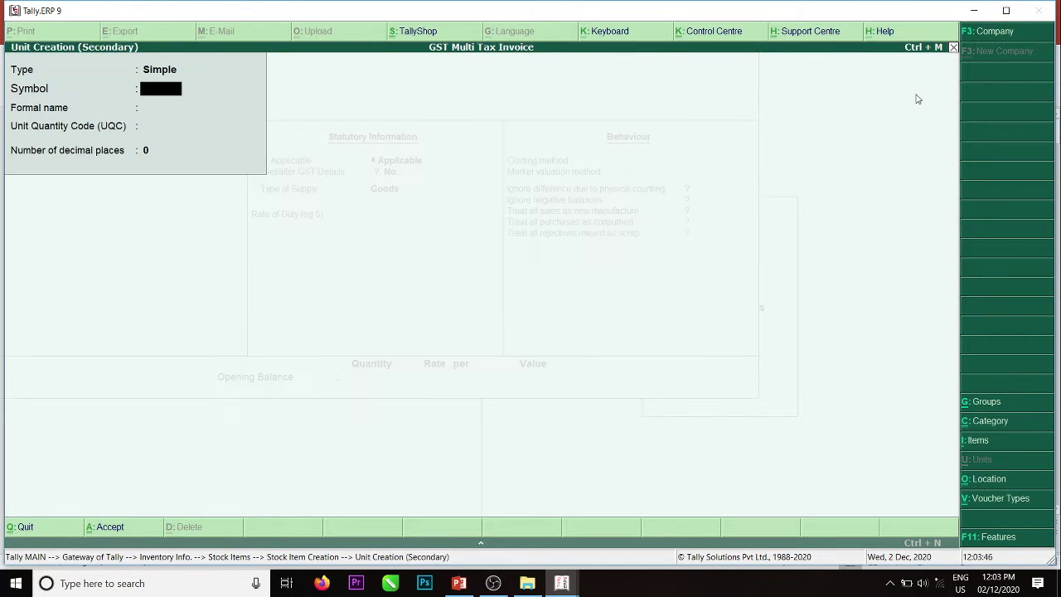
text(n)
key(BackSpace)
text(M)
key(BackSpace)
text(NO.)
key(Return)
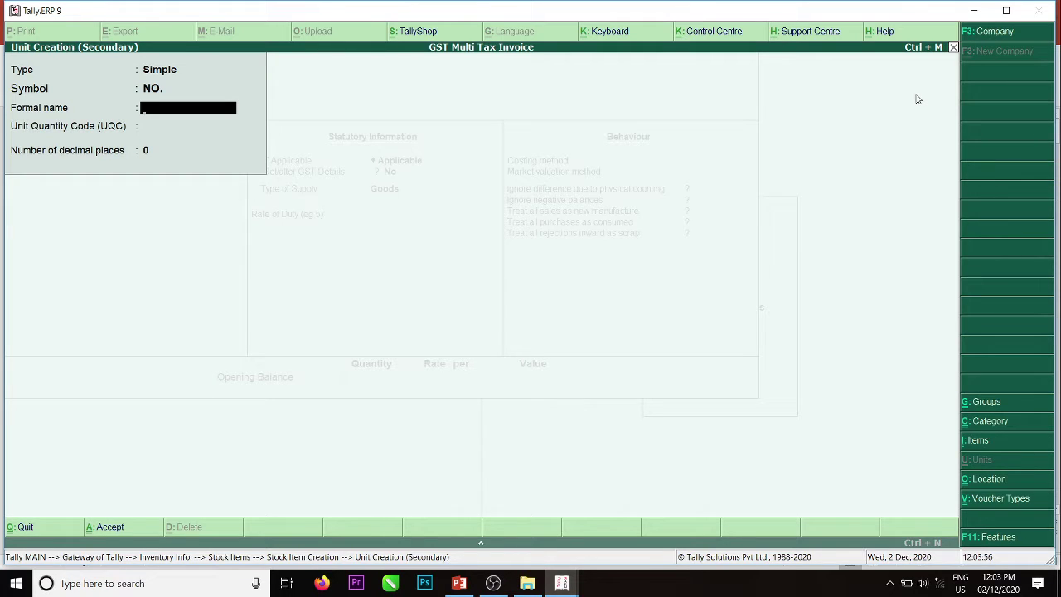
Give the unit the formal name Number. and quantity code NOS-NUMBERS with 0 decimal places, and save it.
text(Number.)
key(Return)
text(n)
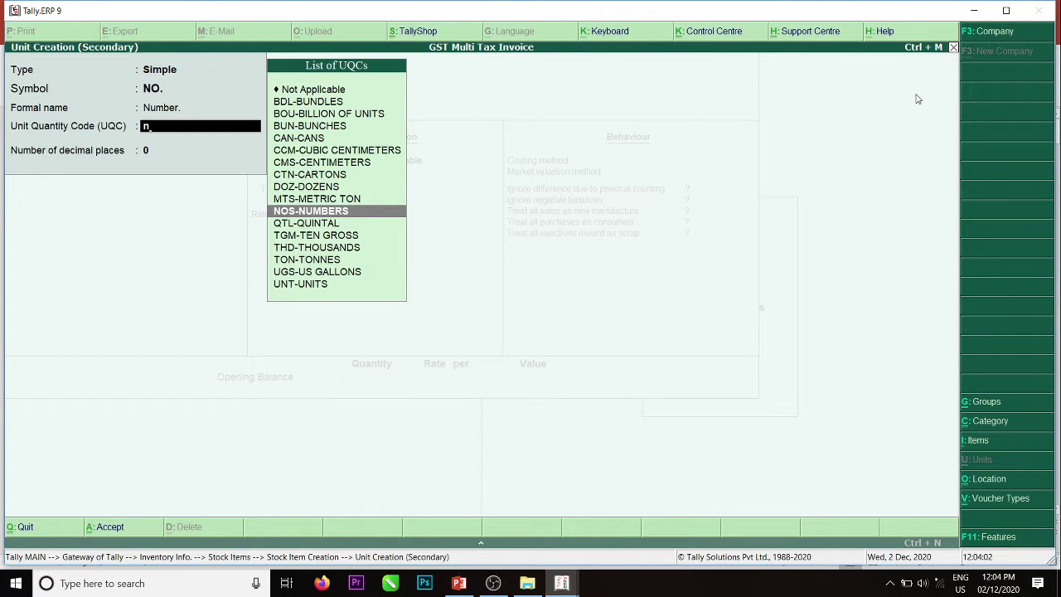
key(Return)
key(Return)
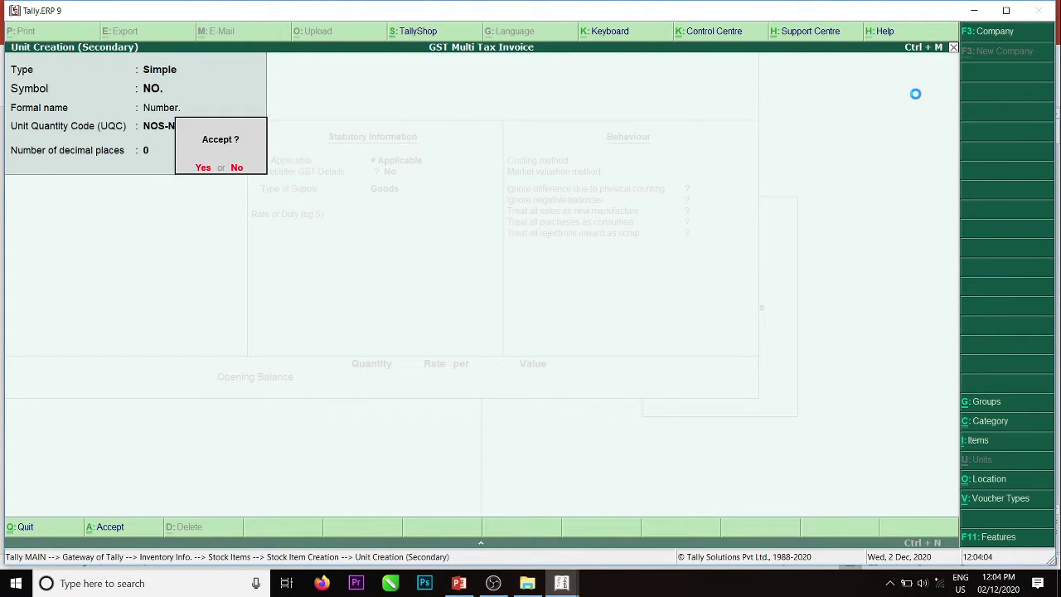
key(Return)
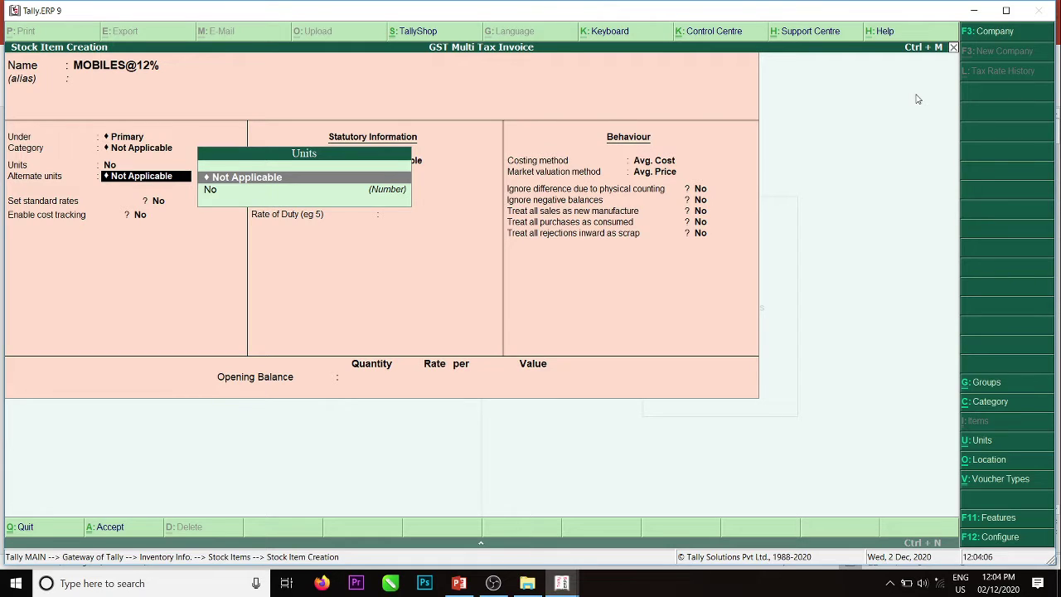
Set the item's alternate units to Not Applicable, decline standard rates and cost tracking, and keep GST Applicable.
key(Down)
key(Return)
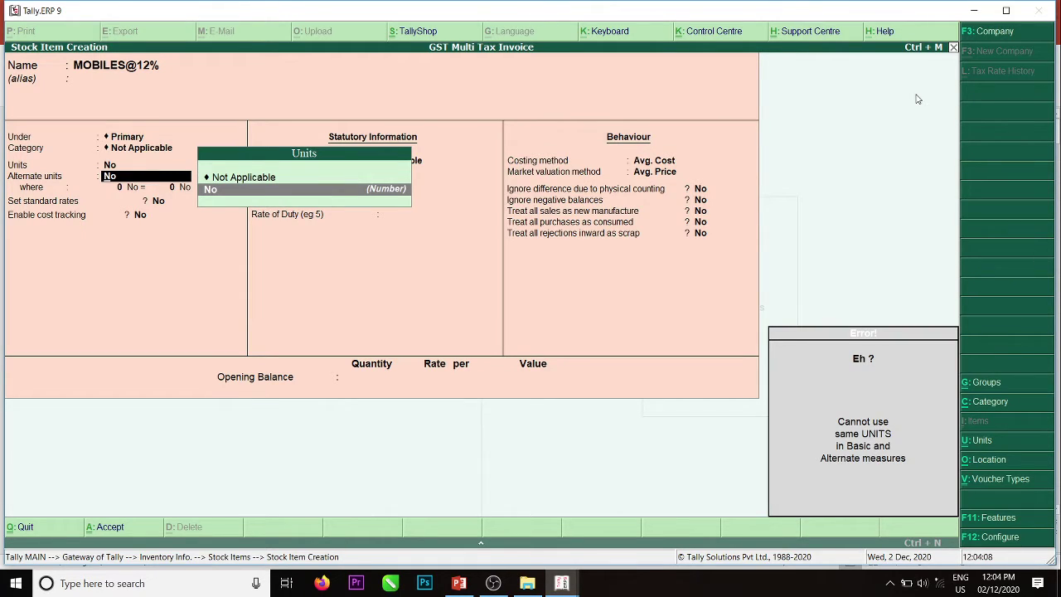
key(Up)
key(Return)
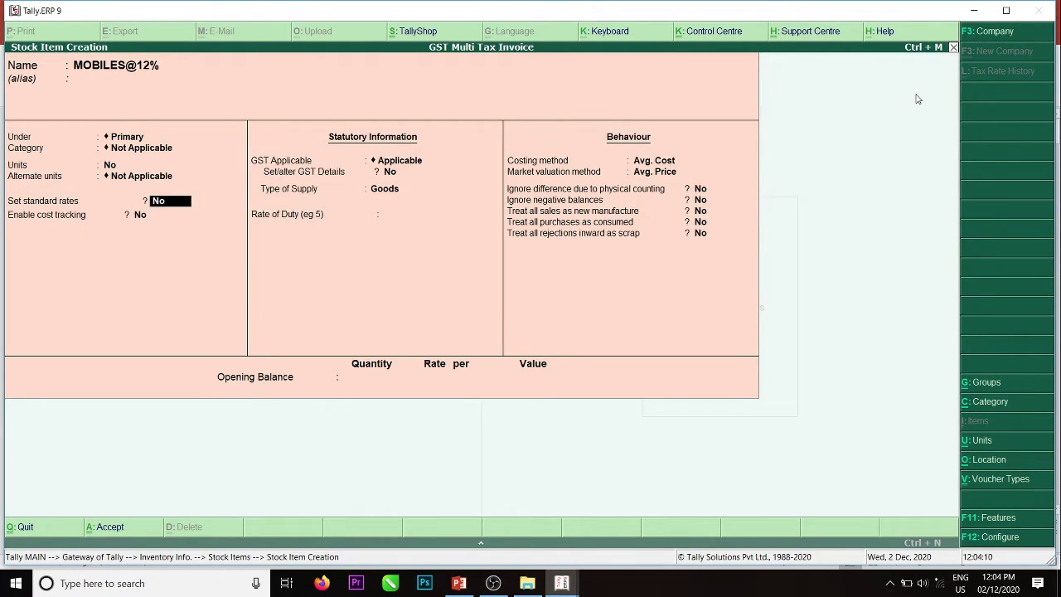
key(Return)
key(Return)
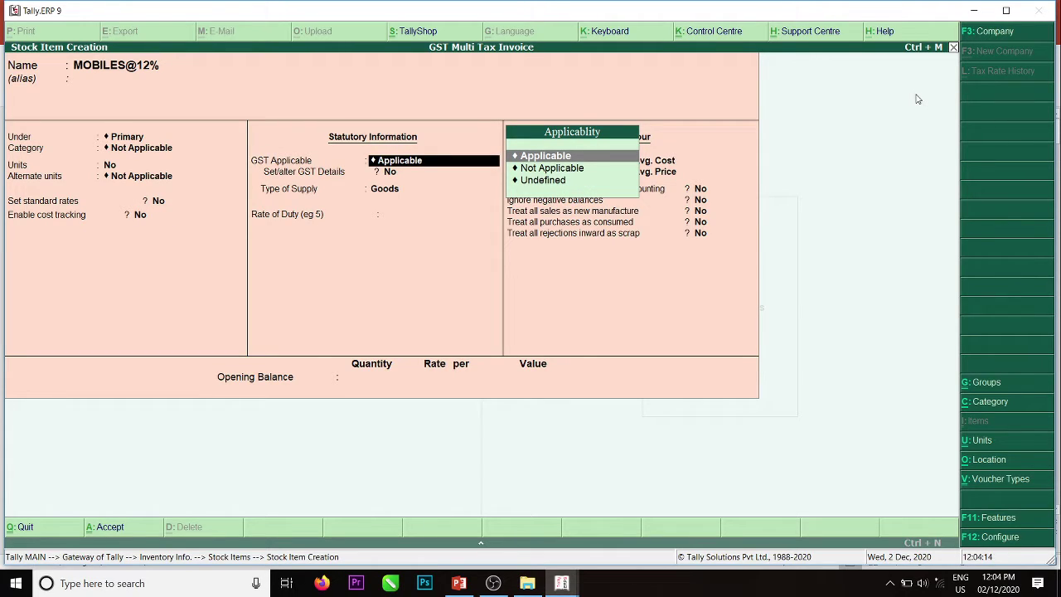
key(Return)
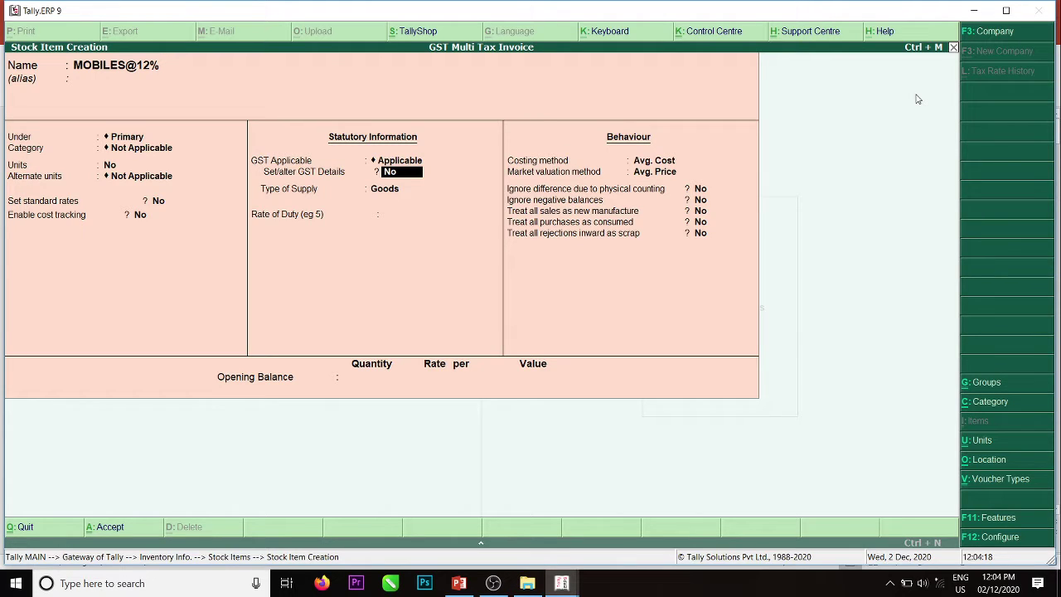
Review the company's GST details from the Statutory and Taxation features, including state, registration type and applicable date.
key(F11)
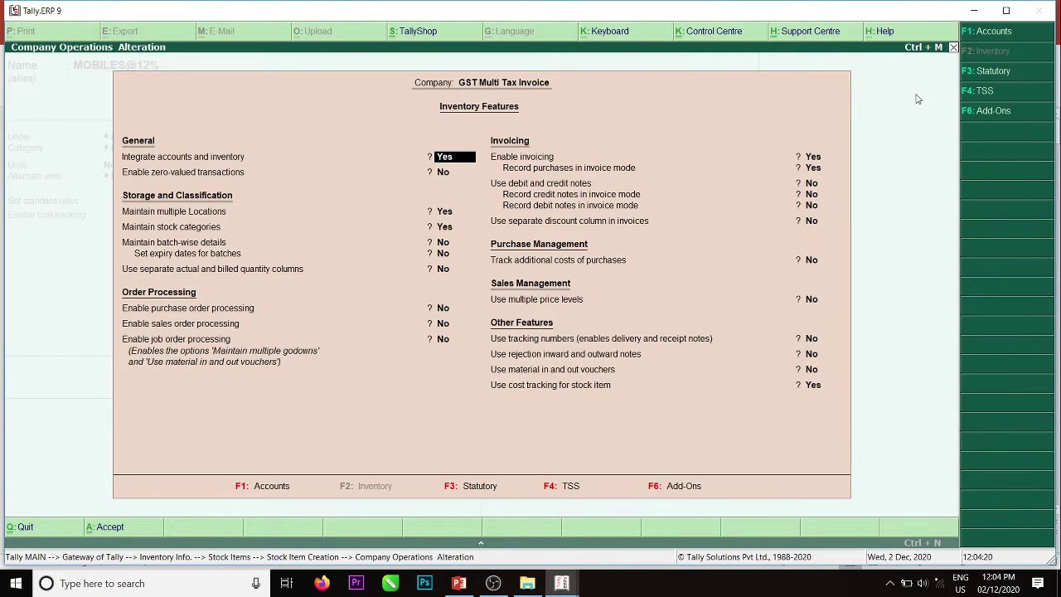
key(F3)
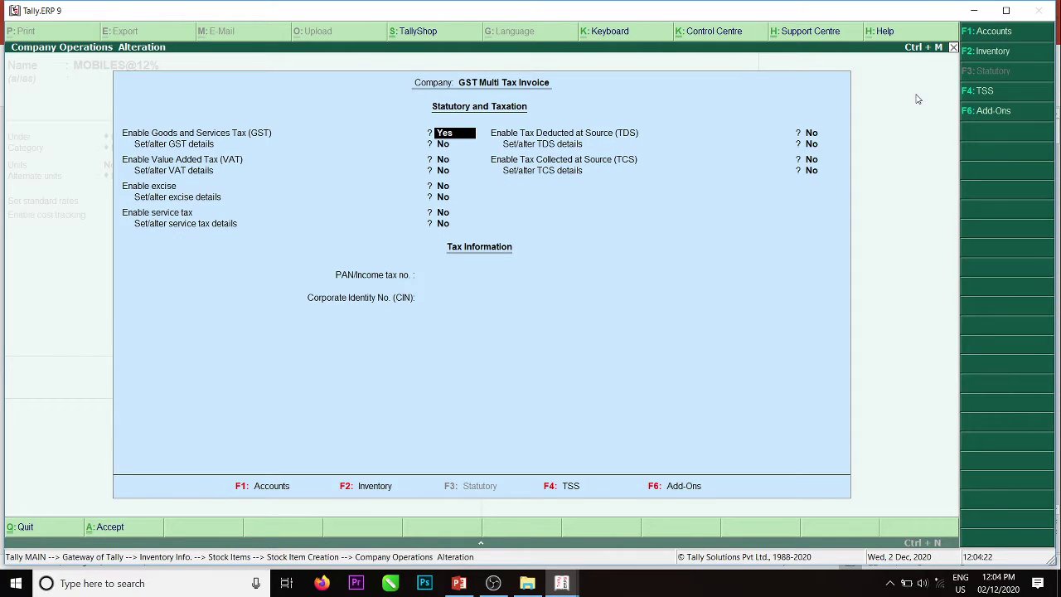
key(Return)
text(y)
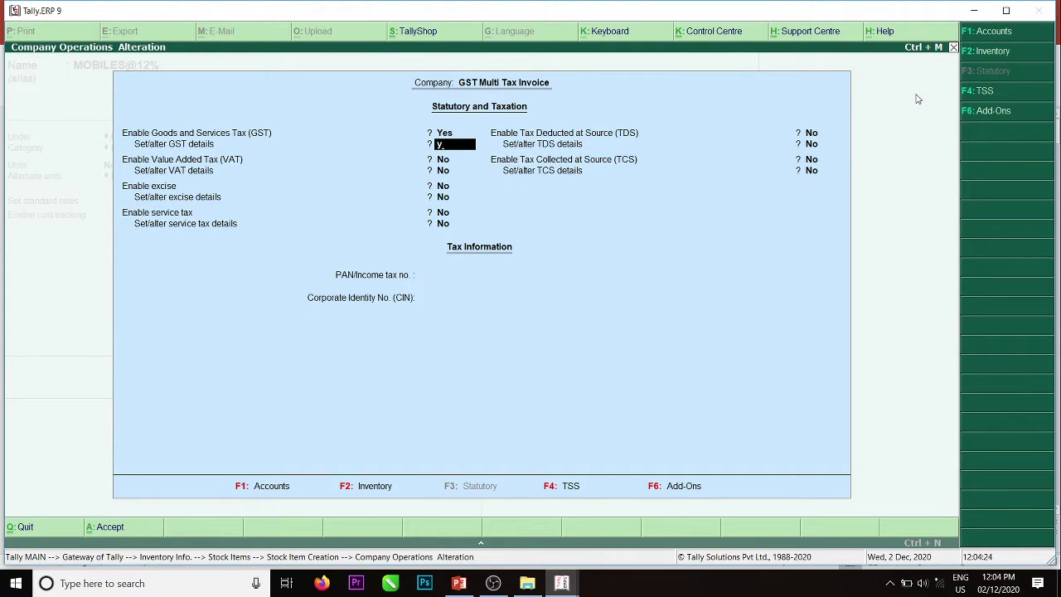
key(Return)
key(Return)
key(Return)
key(Return)
key(Return)
key(Return)
key(Return)
key(Return)
key(Return)
key(Return)
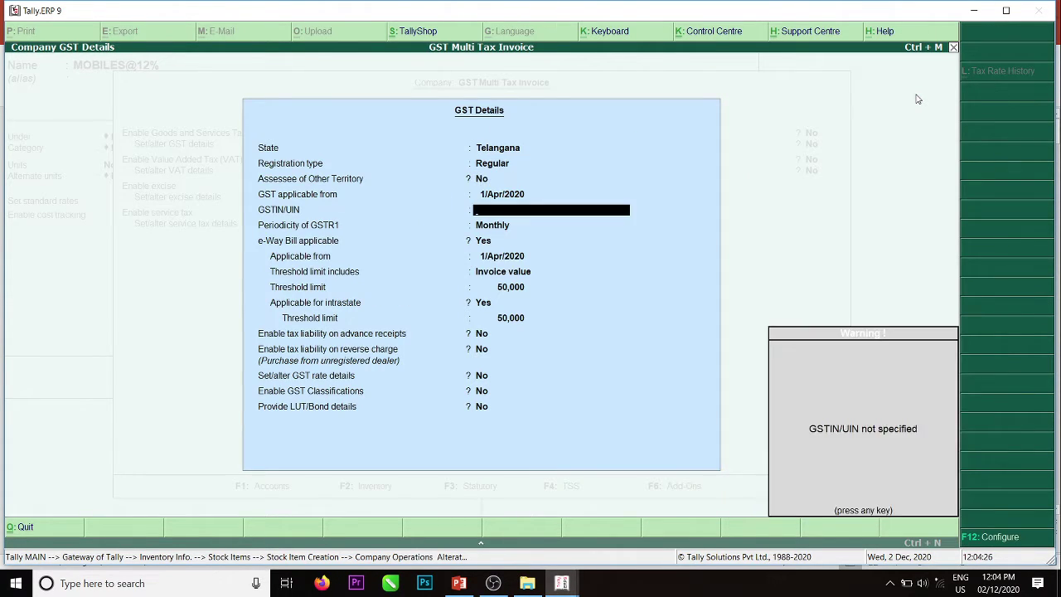
Check the remaining company GST settings without changes, accept the details and return to the stock item form.
key(Return)
key(Return)
key(Return)
key(Return)
key(Return)
key(Return)
key(Return)
key(Return)
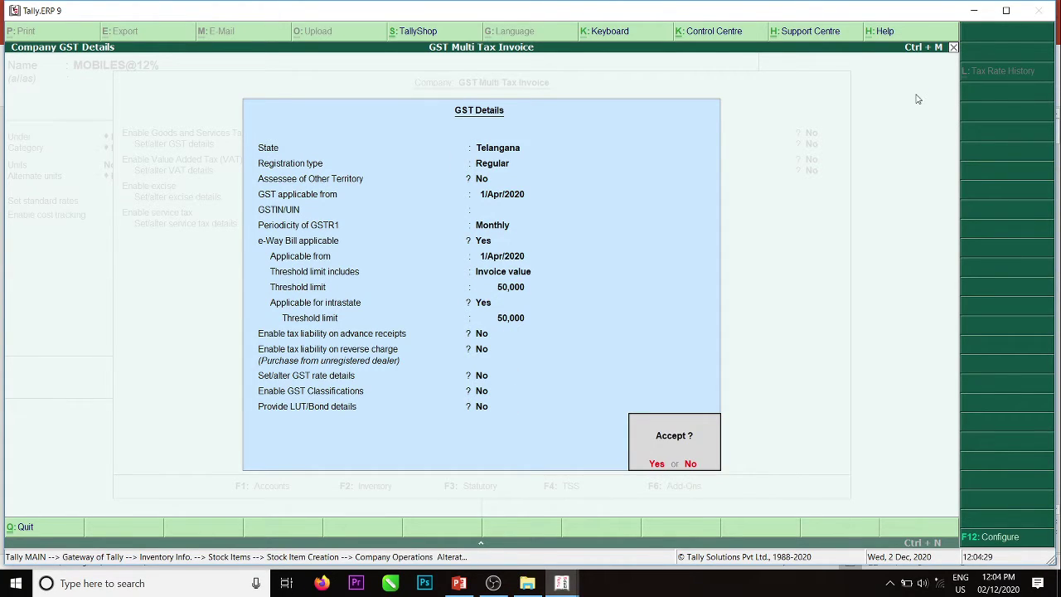
key(Return)
key(Return)
key(Return)
key(Return)
key(Return)
key(Return)
key(Return)
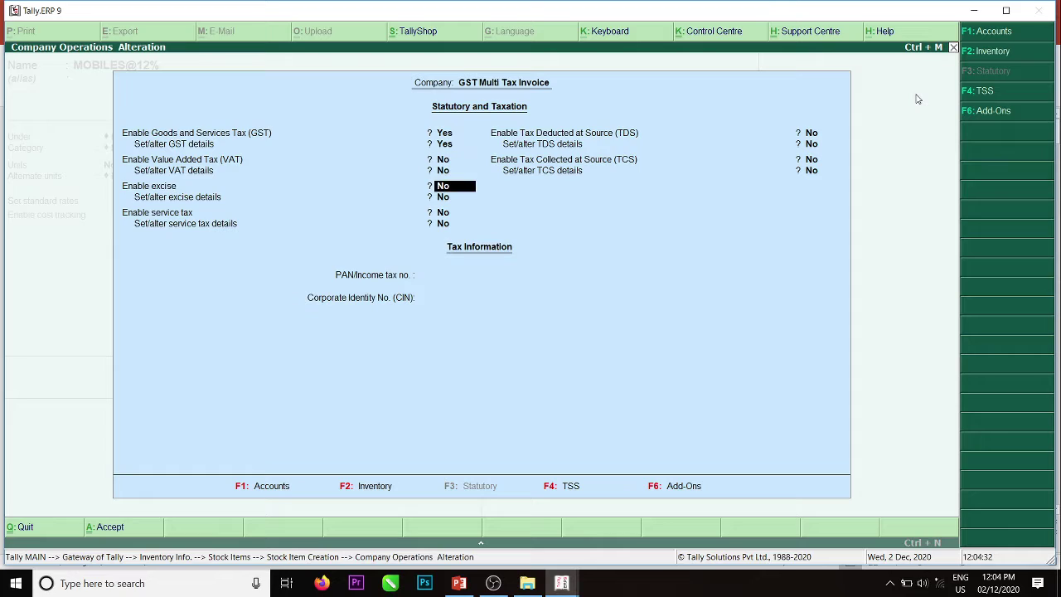
key(Return)
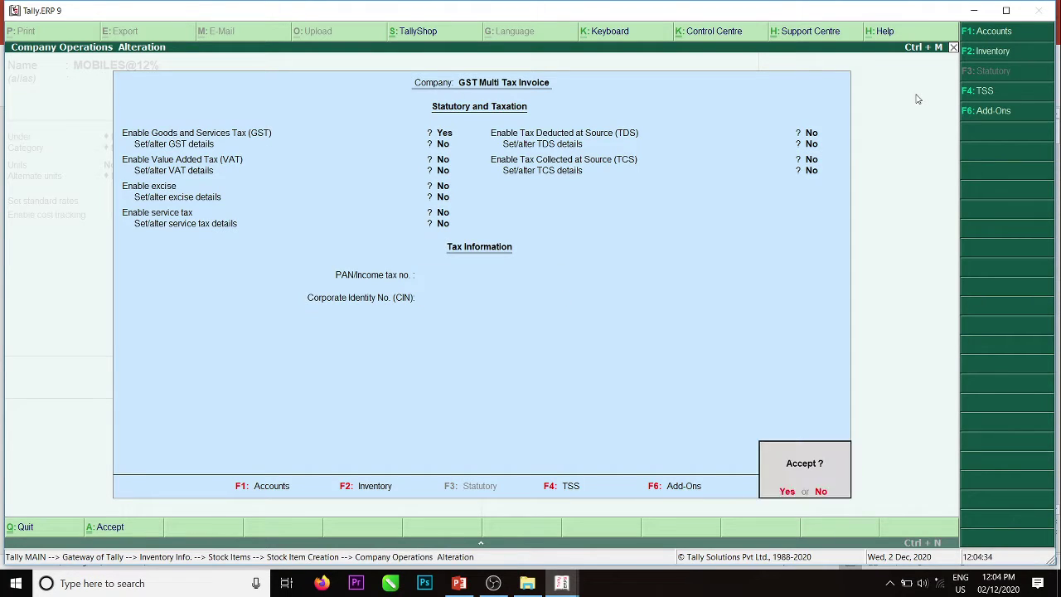
key(Return)
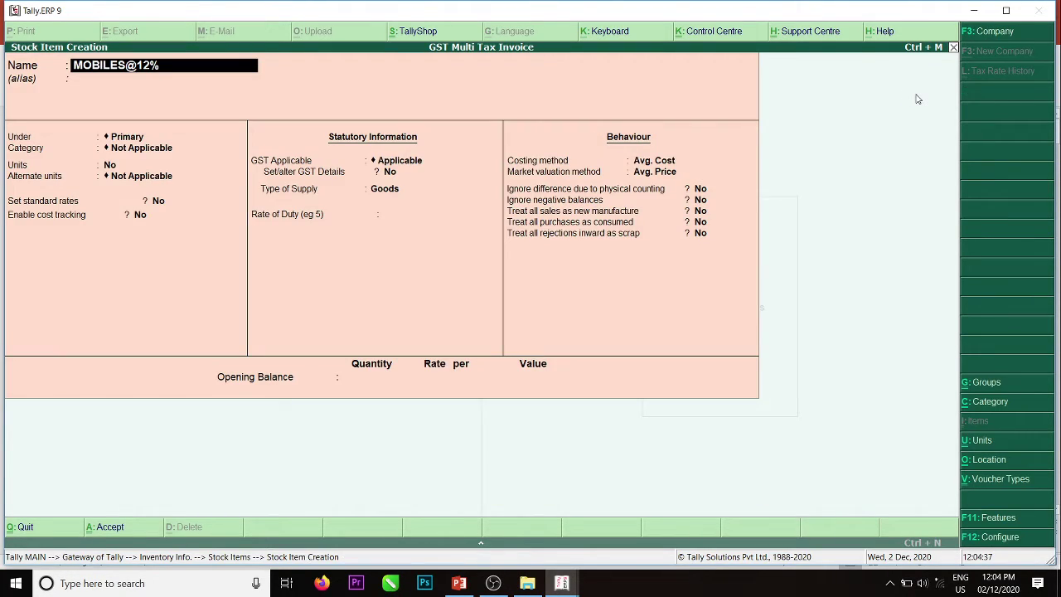
Keep the MOBILES@12% general settings and enable Set/alter GST Details for the item.
key(Return)
key(Return)
key(Return)
key(Return)
key(Return)
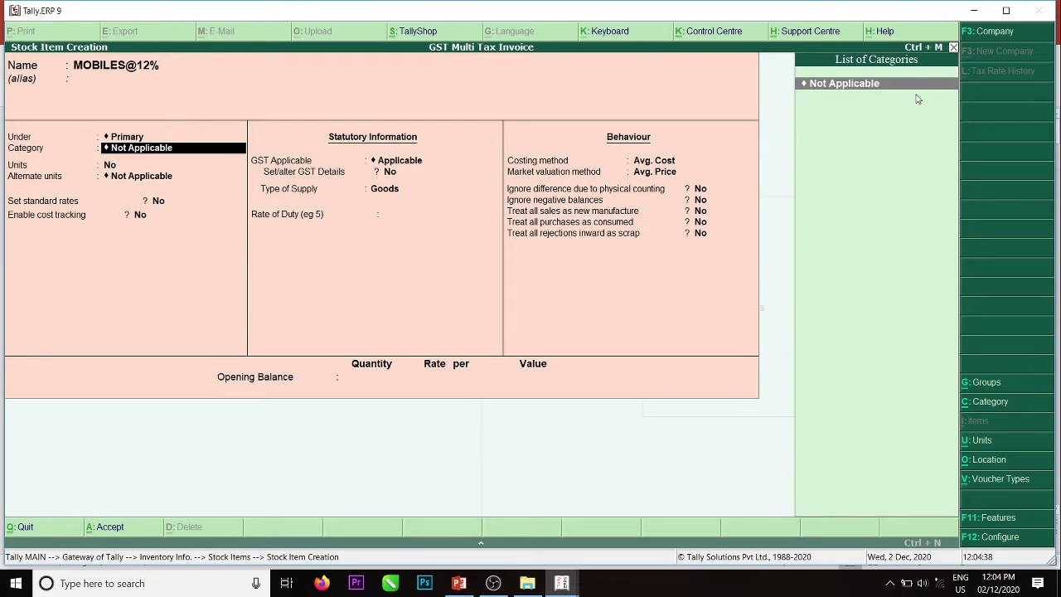
key(Return)
key(Return)
key(Return)
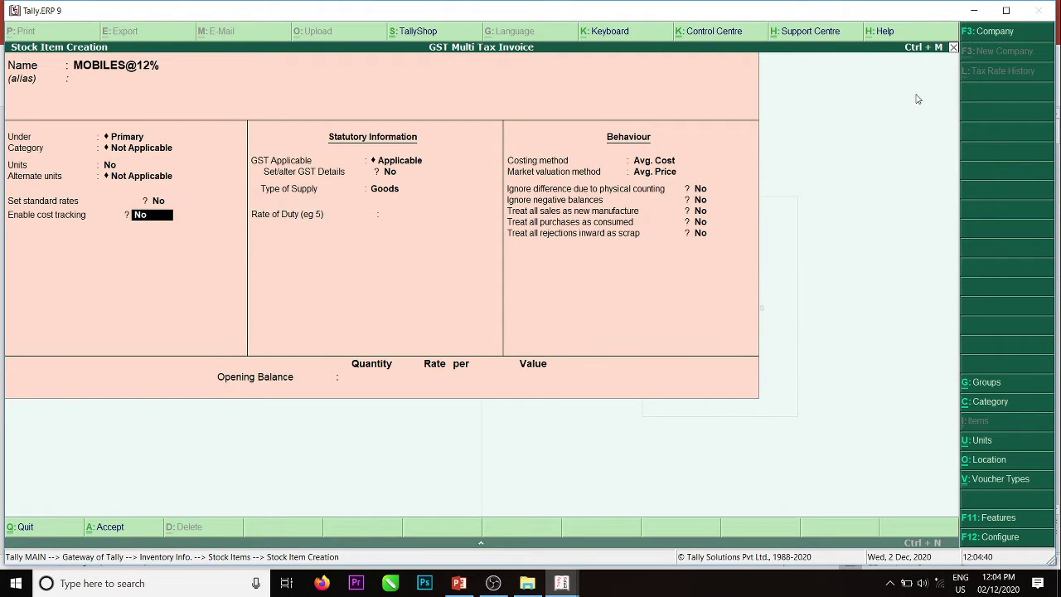
key(y)
key(Return)
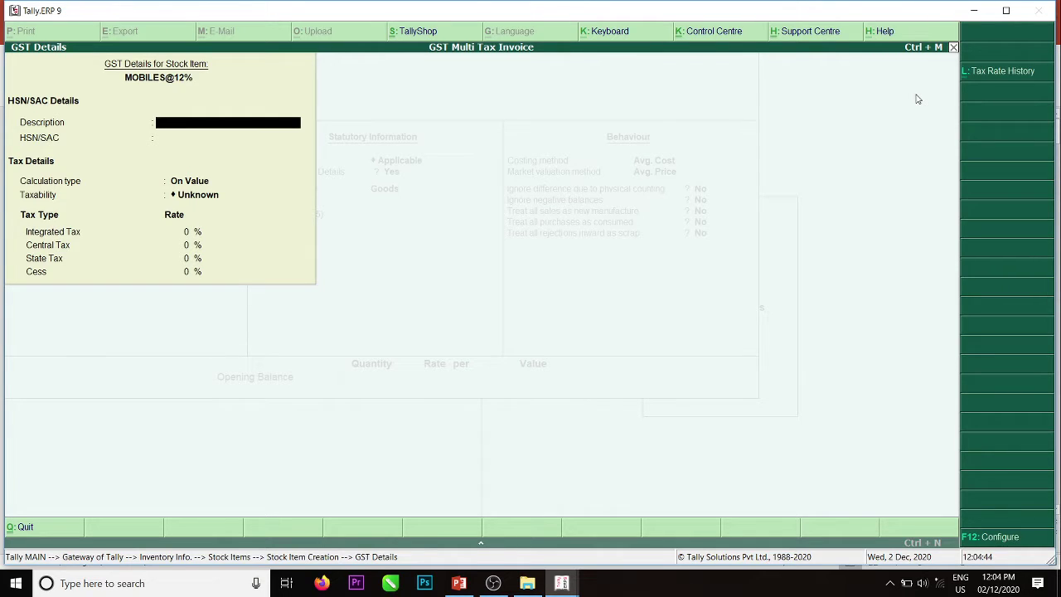
Enter the GST description Mobiles and HSN/SAC 1234, with calculation type On Value and taxability left Unknown.
text(Mobiles)
key(Return)
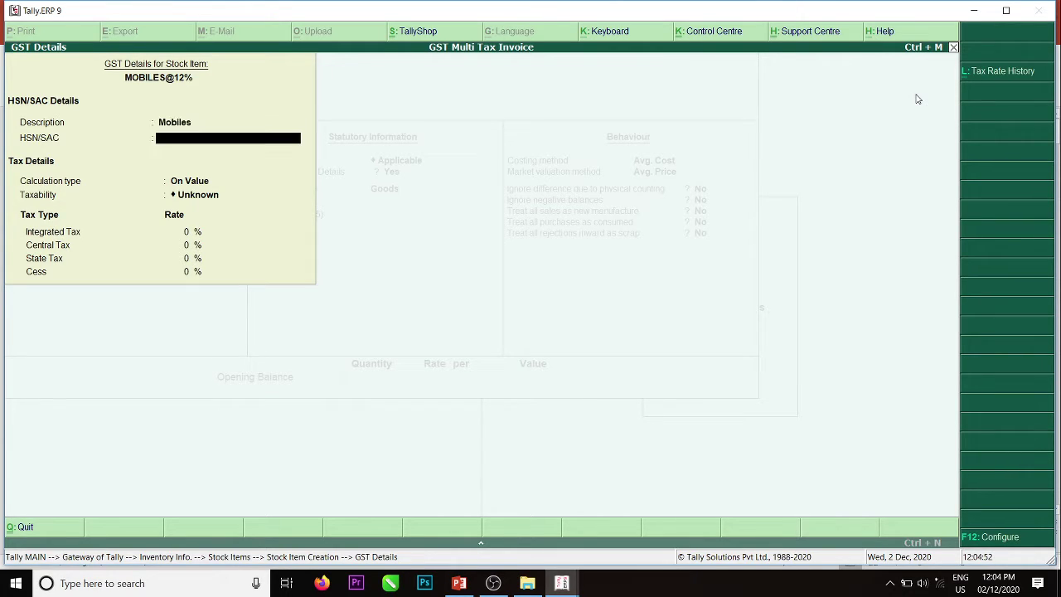
text(1234)
key(Return)
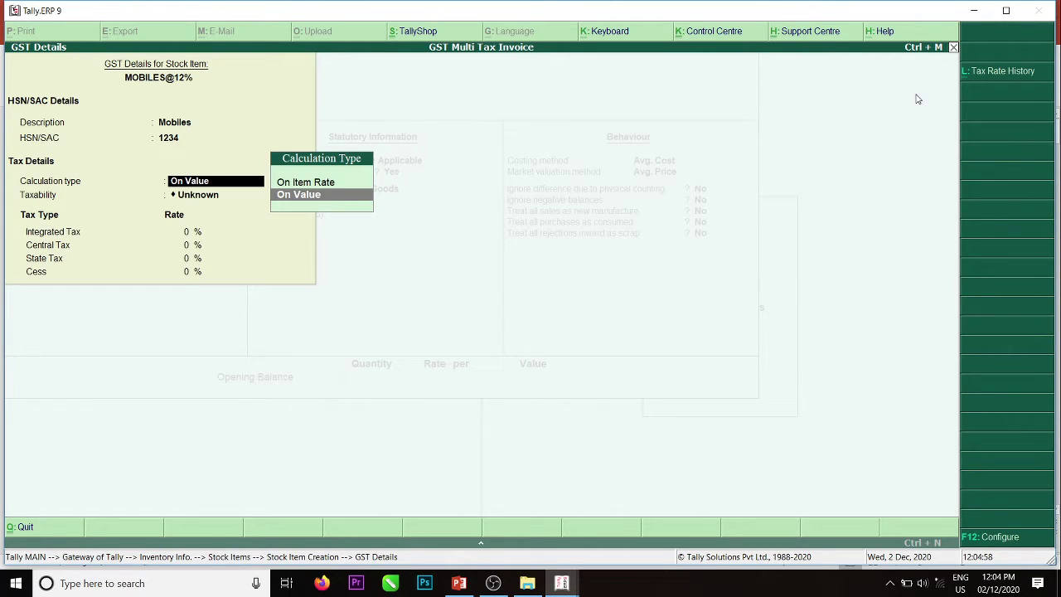
key(Return)
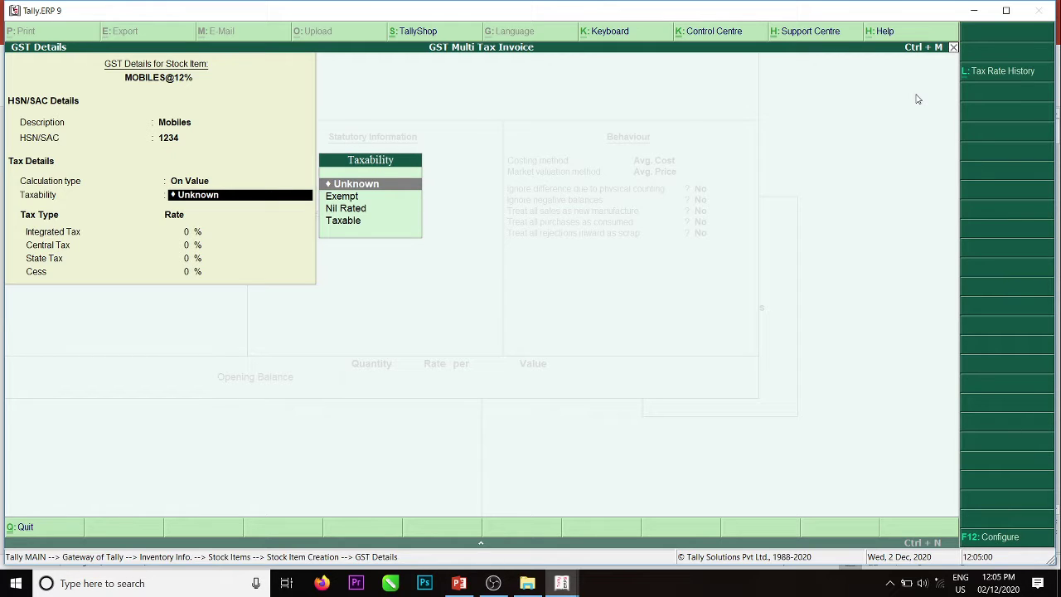
key(Return)
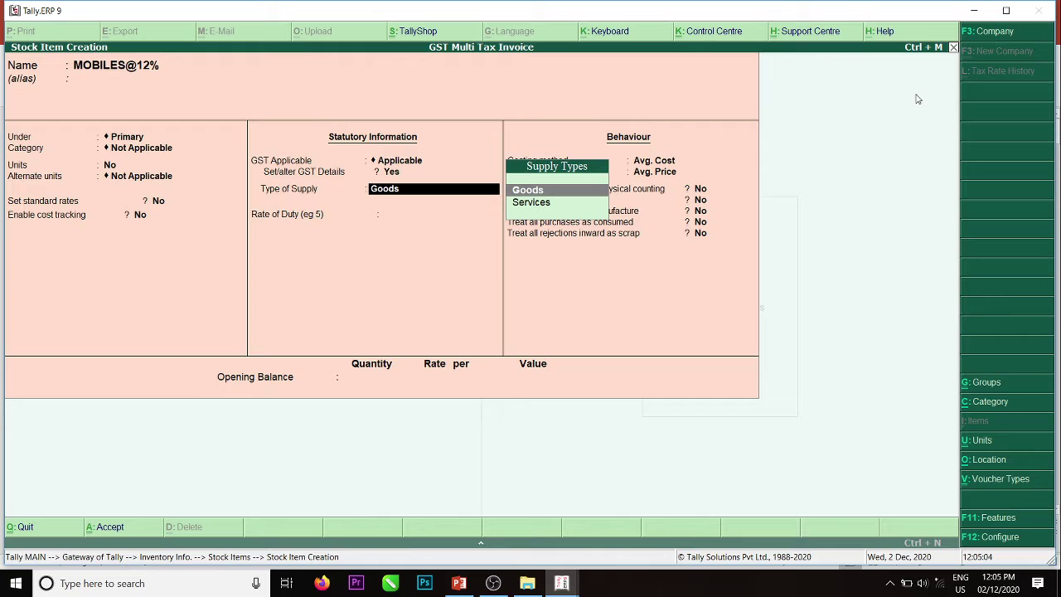
Reopen the GST details of MOBILES@12% and set the taxability to Taxable.
key(BackSpace)
key(Return)
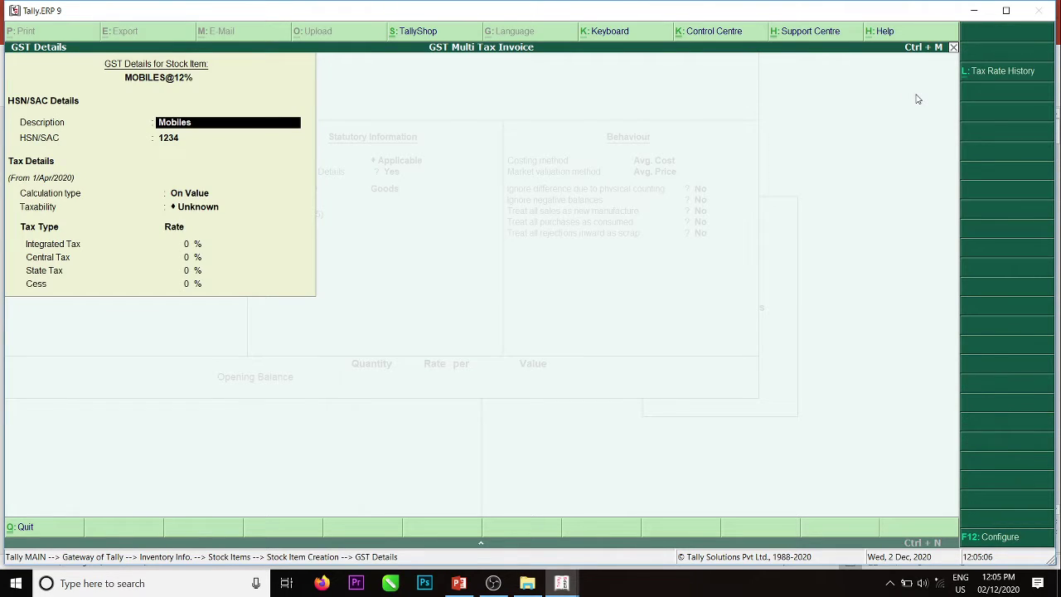
key(Return)
key(Return)
key(Return)
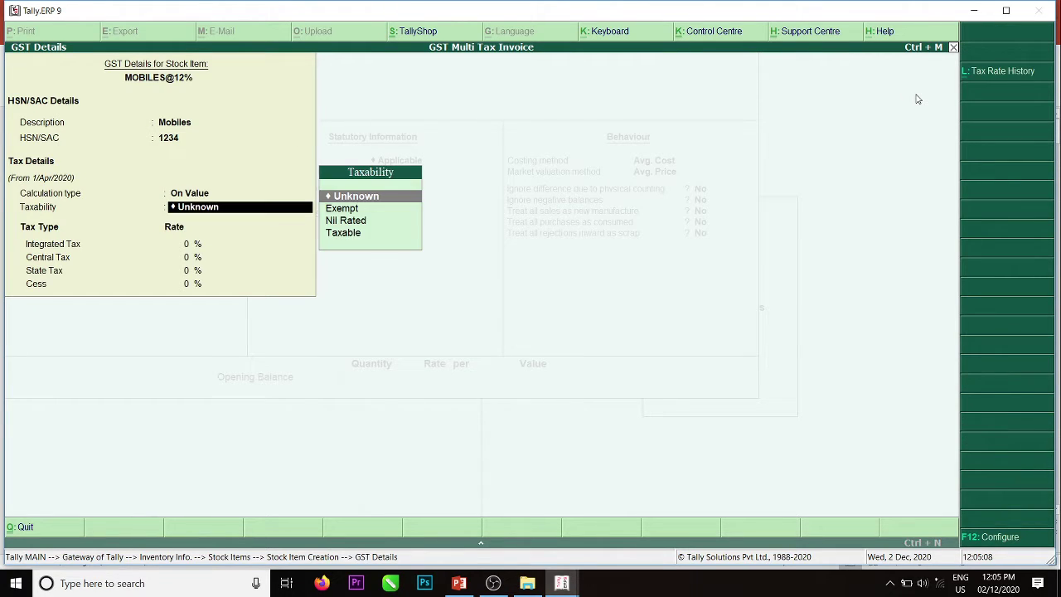
key(Down)
key(Down)
key(Down)
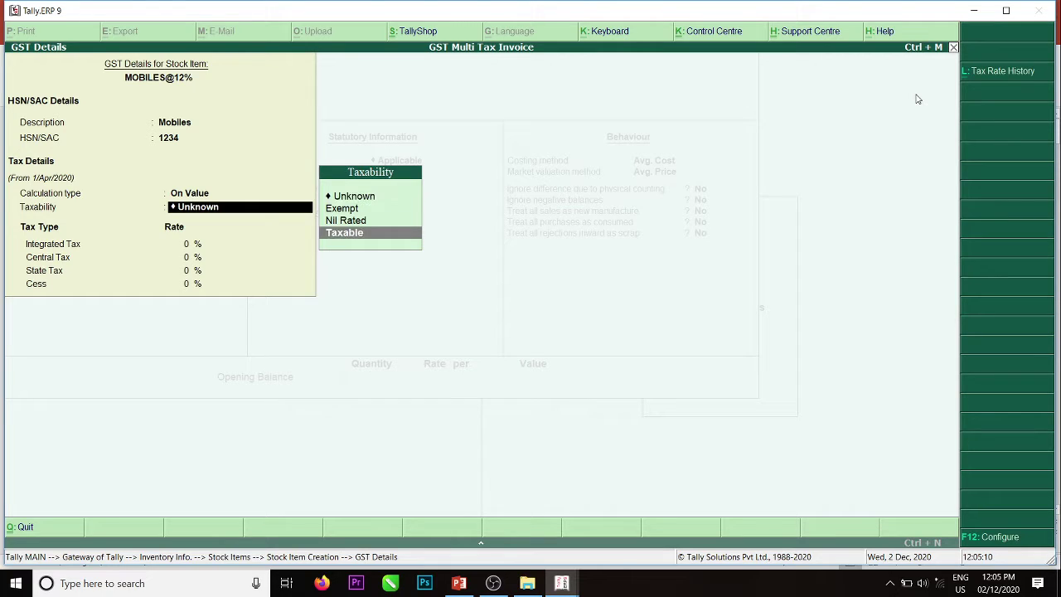
key(Return)
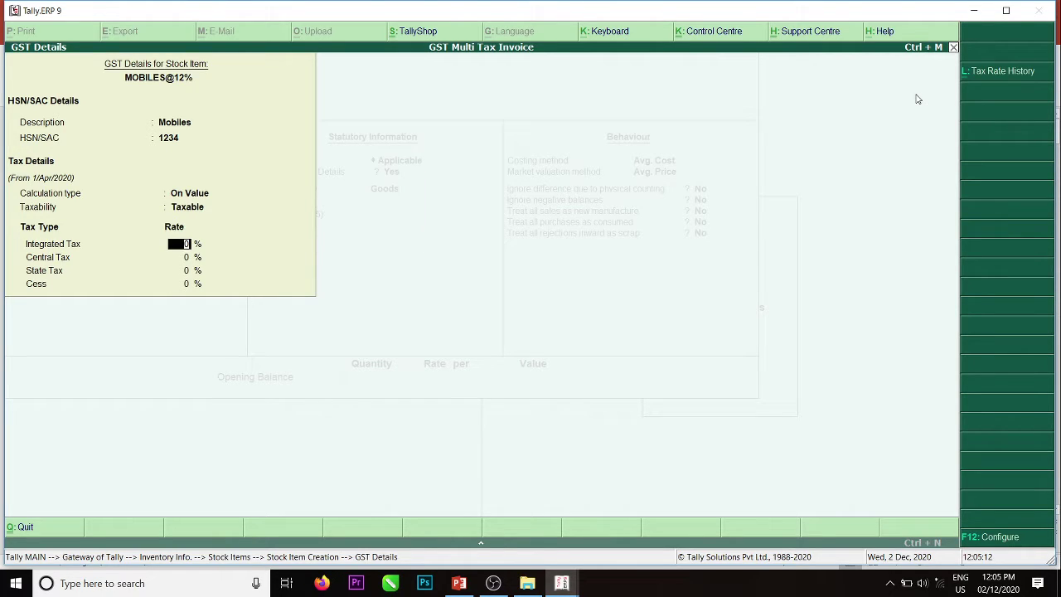
Set the integrated tax rate of MOBILES@12% to 12% and accept the GST details as applicable from 1/Apr/2020.
text(12)
key(Return)
key(Return)
key(Return)
key(Return)
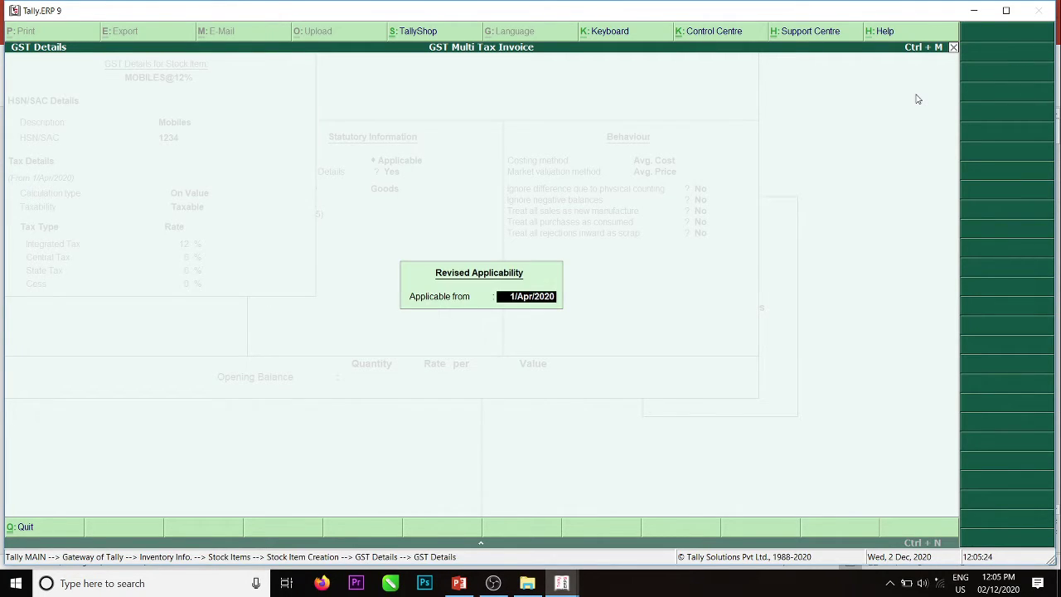
key(Return)
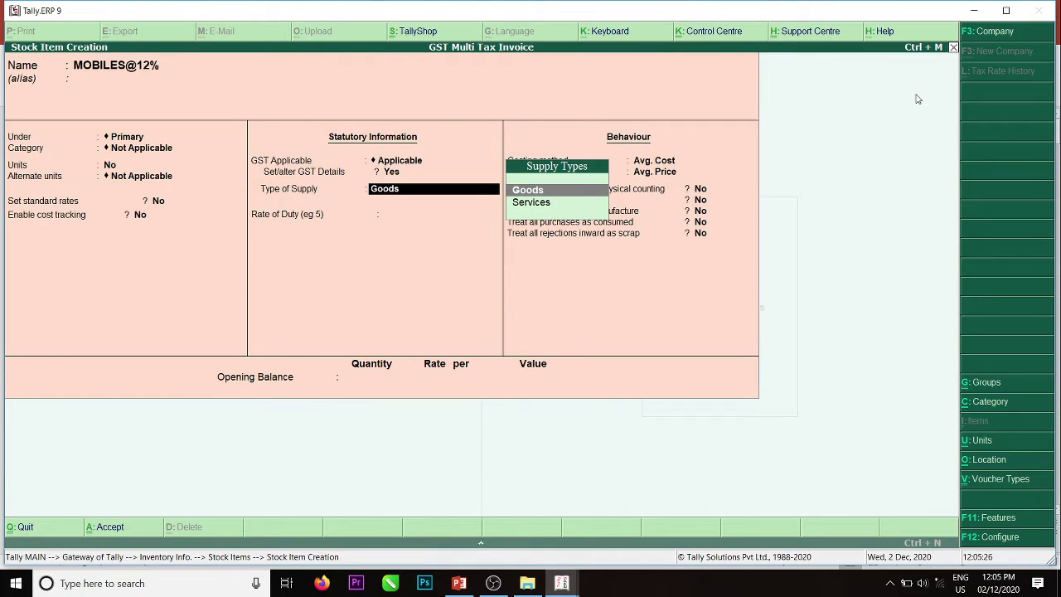
key(Return)
key(Return)
key(Return)
key(Return)
key(Return)
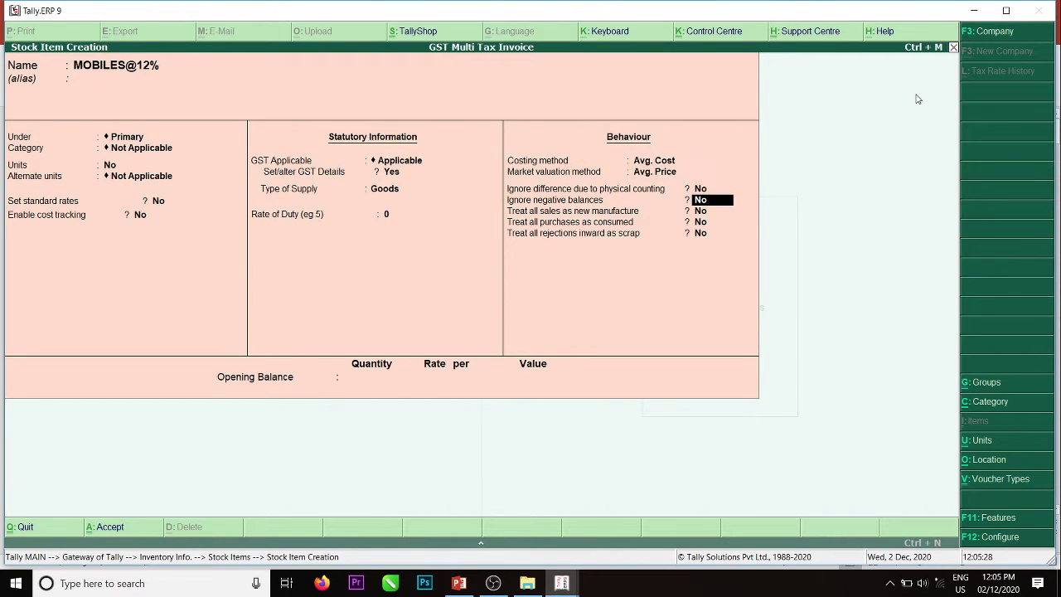
key(Return)
key(Return)
key(Return)
key(Return)
key(Return)
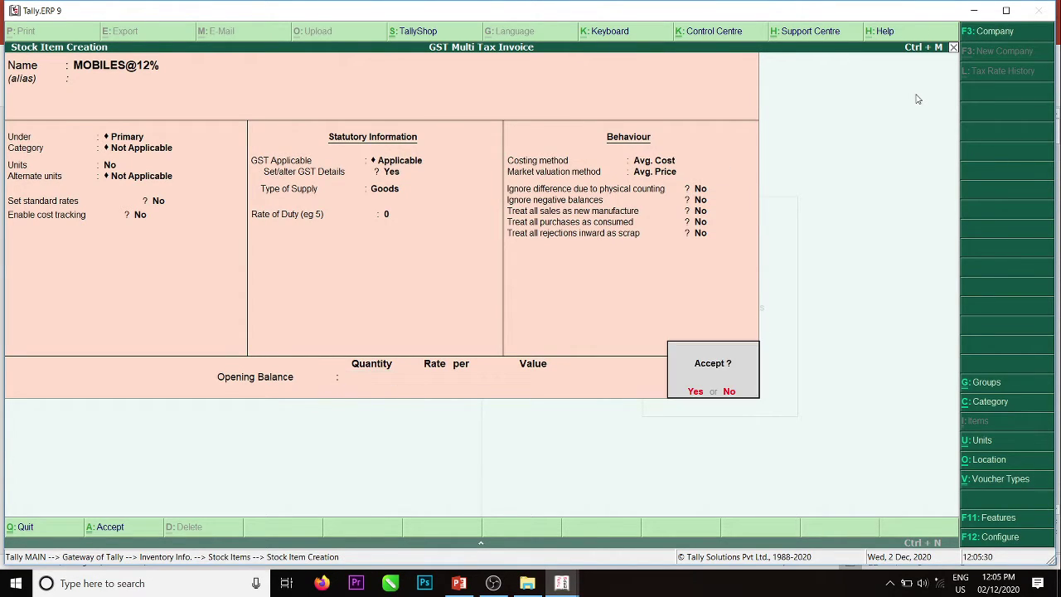
key(n)
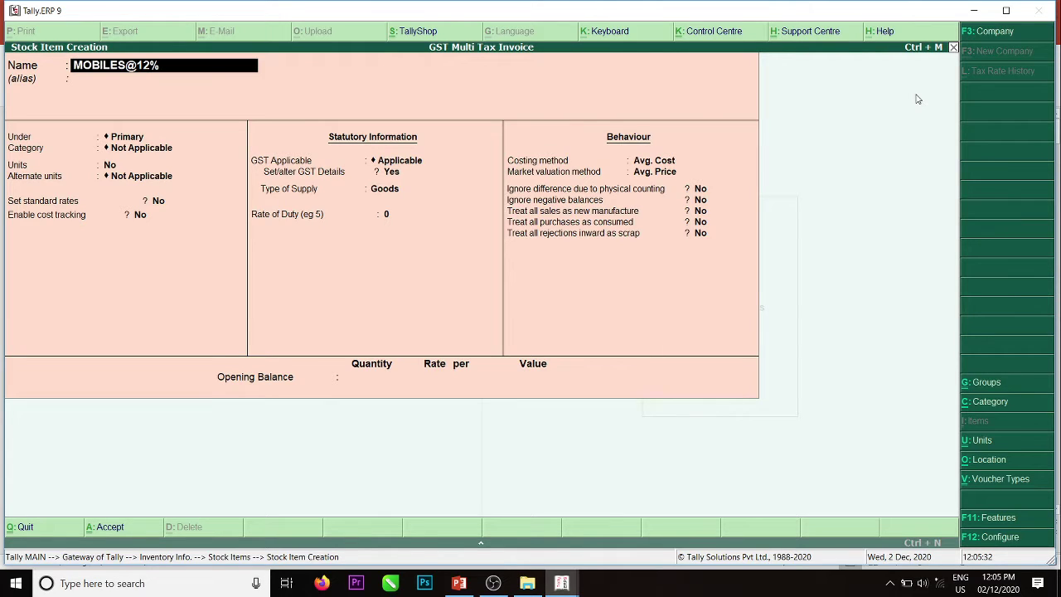
Recheck the general, statutory and GST details of MOBILES@12% from the item name onward, without changing them.
key(Return)
key(Return)
key(Return)
key(Return)
key(Return)
key(Return)
key(Return)
key(Return)
key(Return)
key(Return)
key(Return)
key(Return)
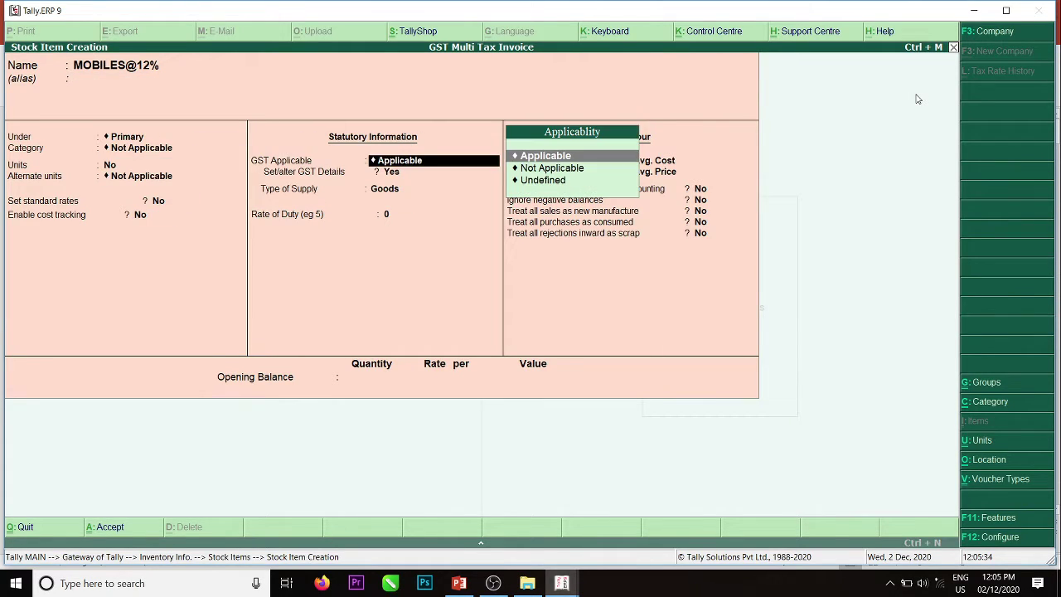
key(Return)
key(Return)
key(Return)
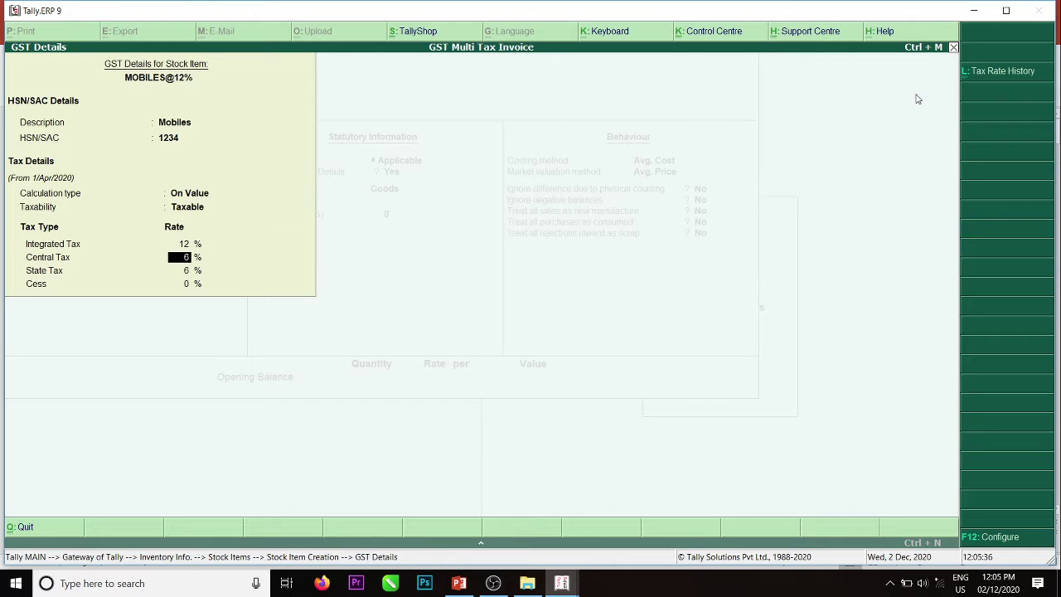
key(Return)
key(Return)
key(Return)
key(Return)
key(Return)
key(Return)
key(Return)
key(Return)
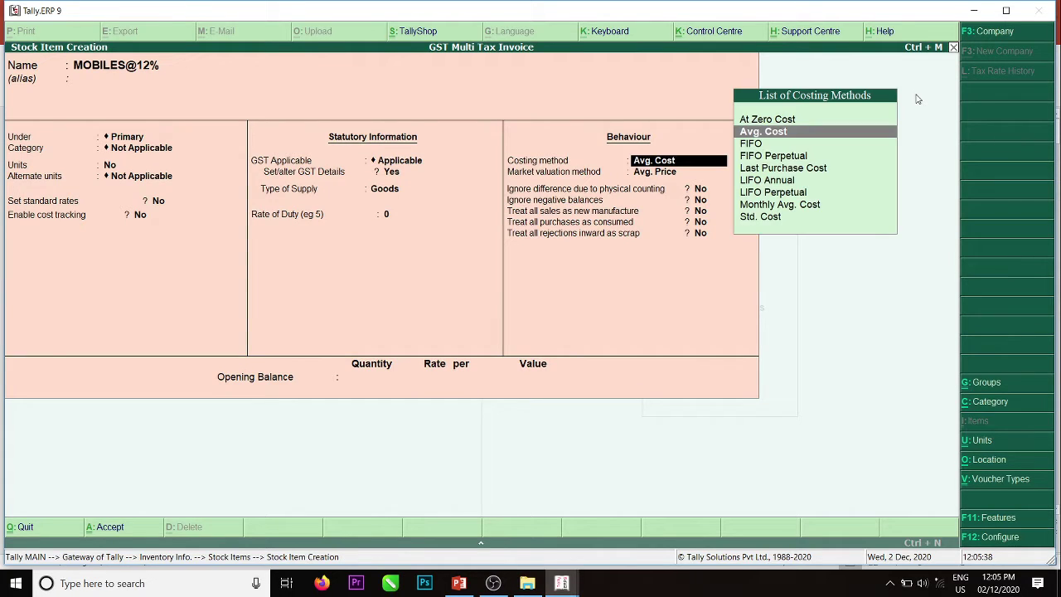
Enter an opening balance of 10 No at Main Location at a rate of 10,000 and save MOBILES@12%.
key(Return)
key(Return)
key(Return)
key(Return)
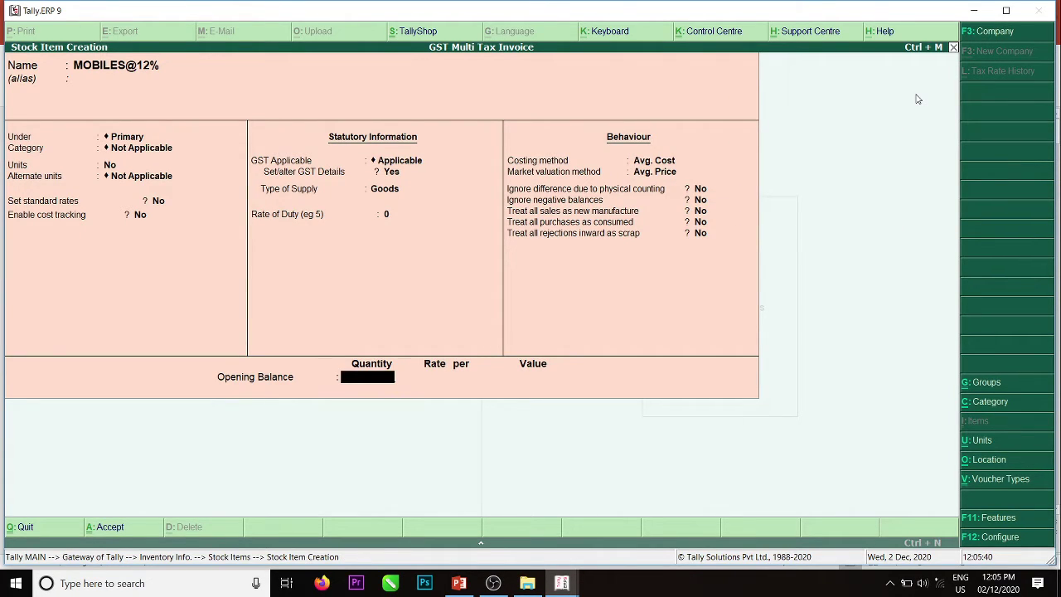
text(10)
key(Return)
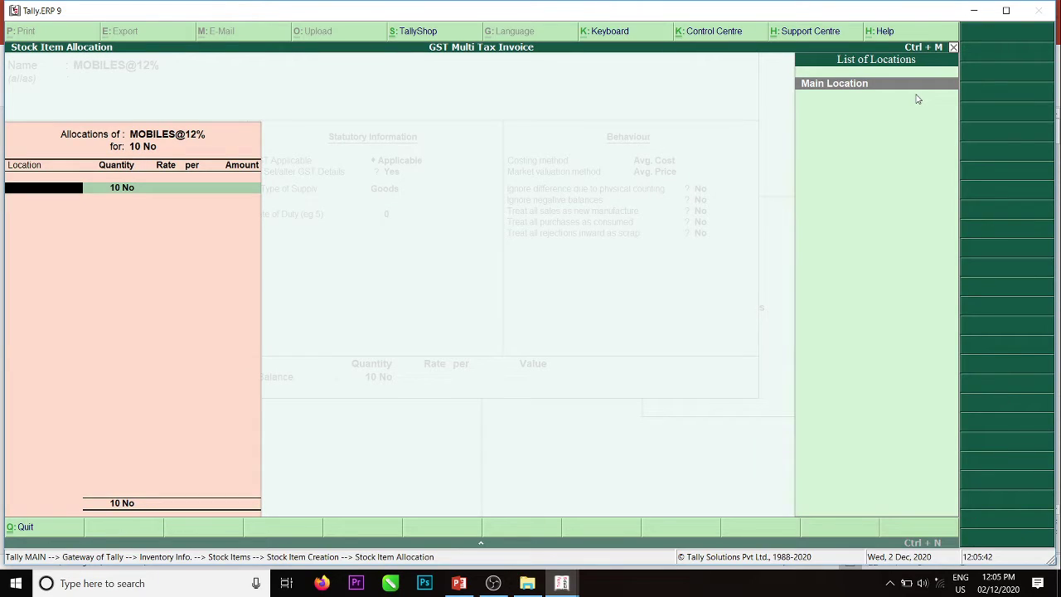
key(Return)
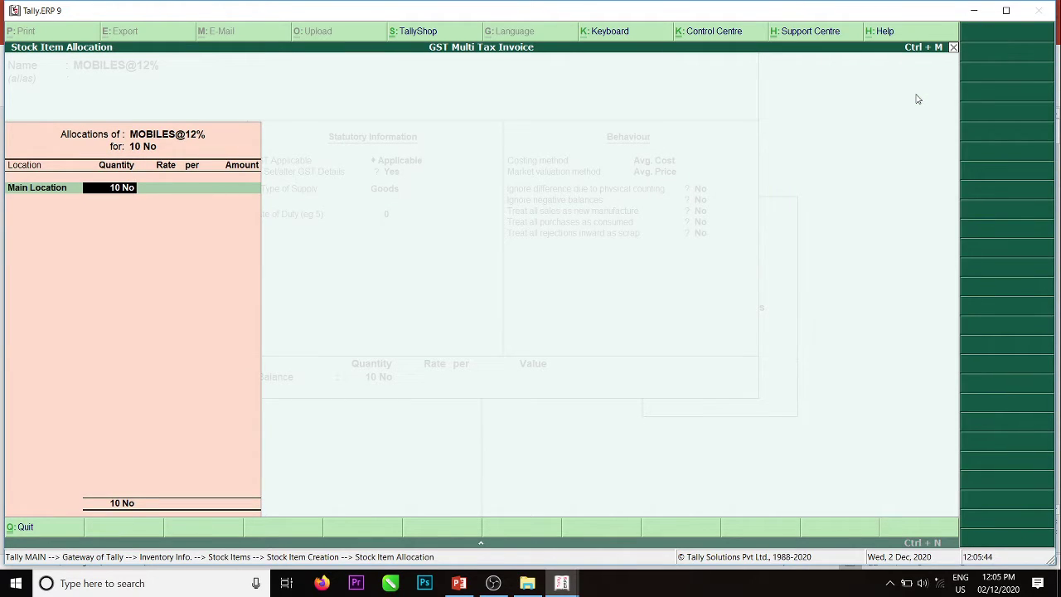
key(Return)
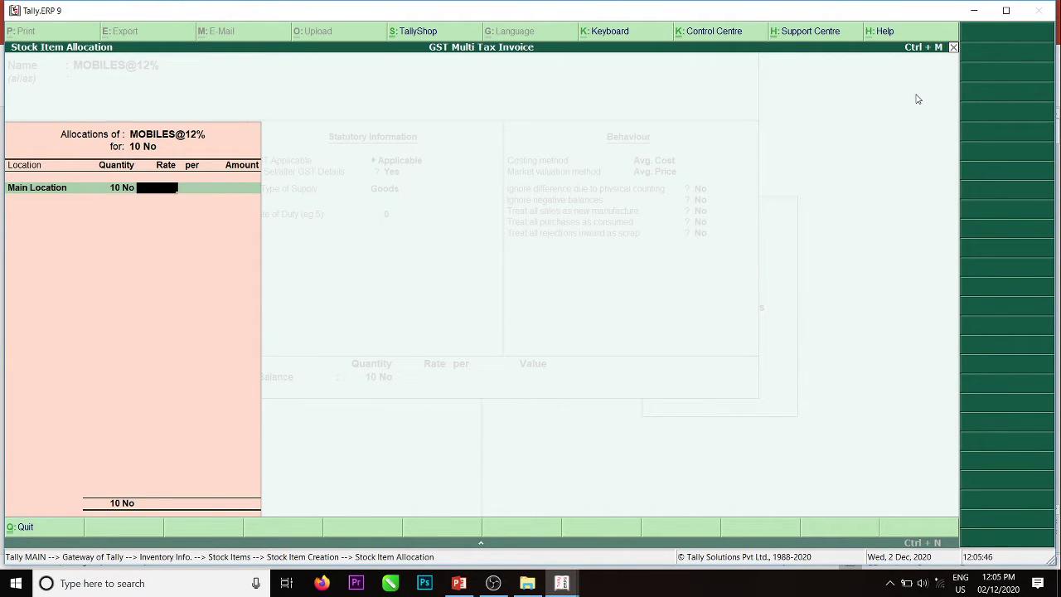
text(10,000)
key(Return)
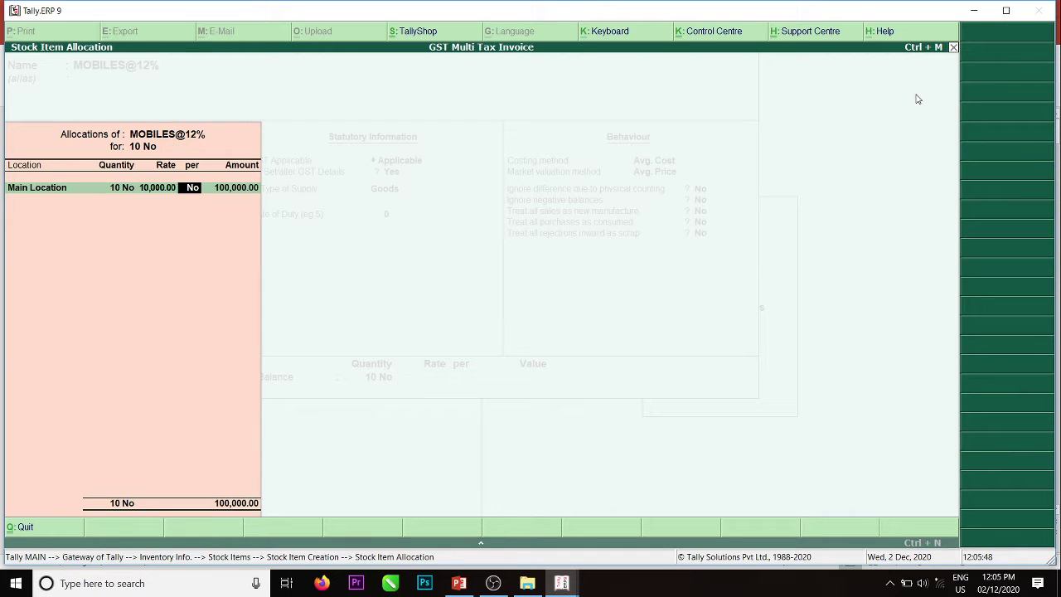
key(Return)
key(Return)
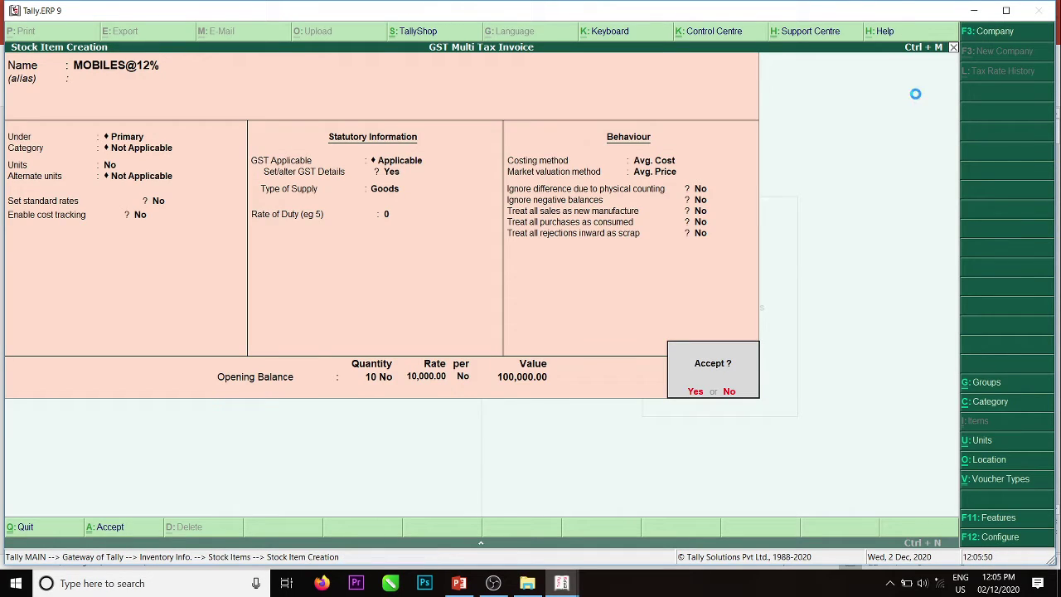
key(Return)
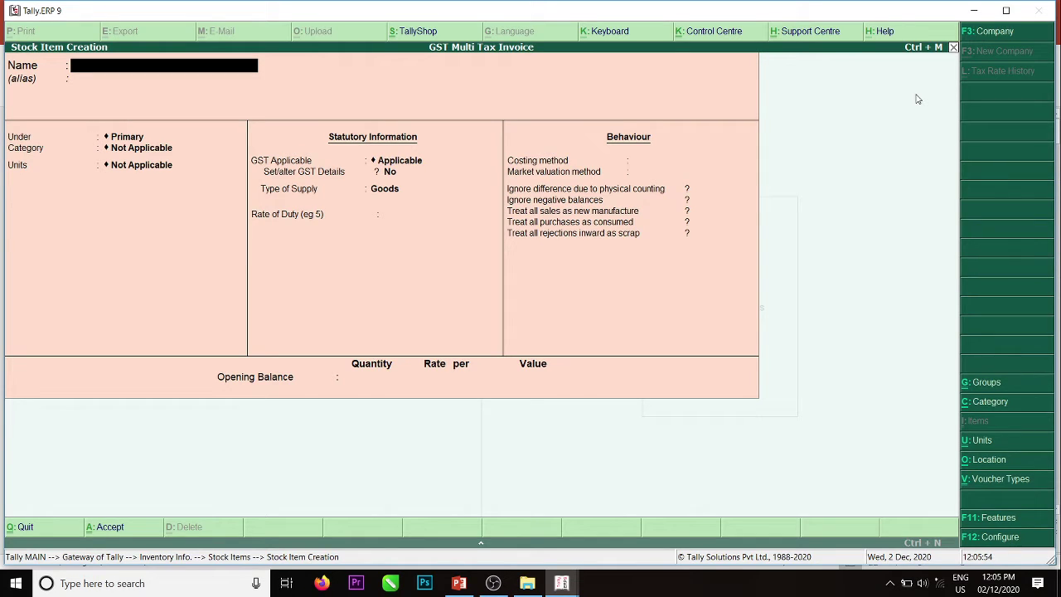
Name the new stock item Computers@18% and leave its alias blank.
text(Computers@18)
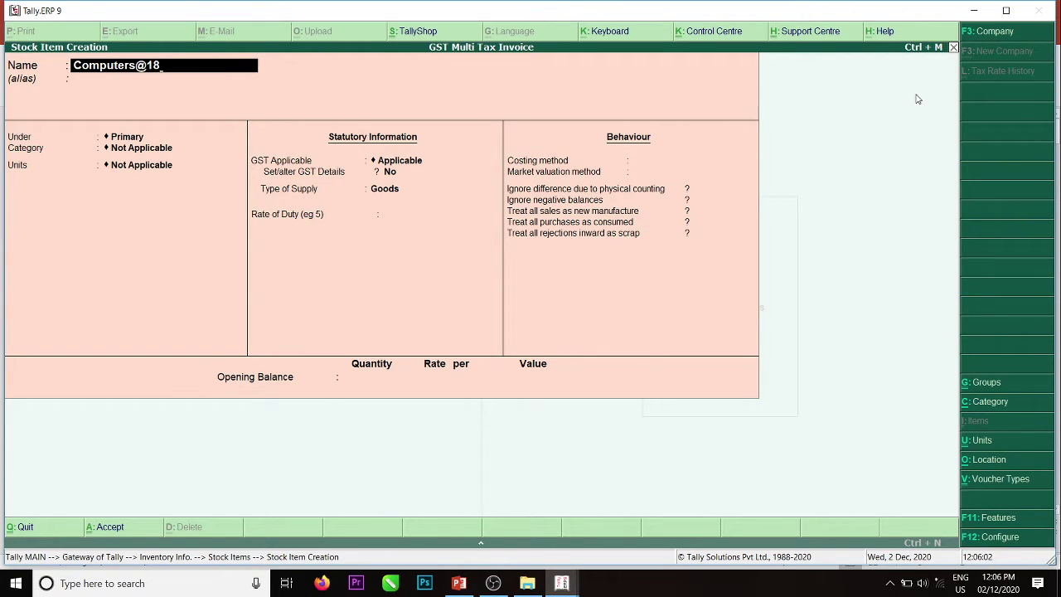
key(Return)
key(BackSpace)
text(%)
key(Return)
key(Return)
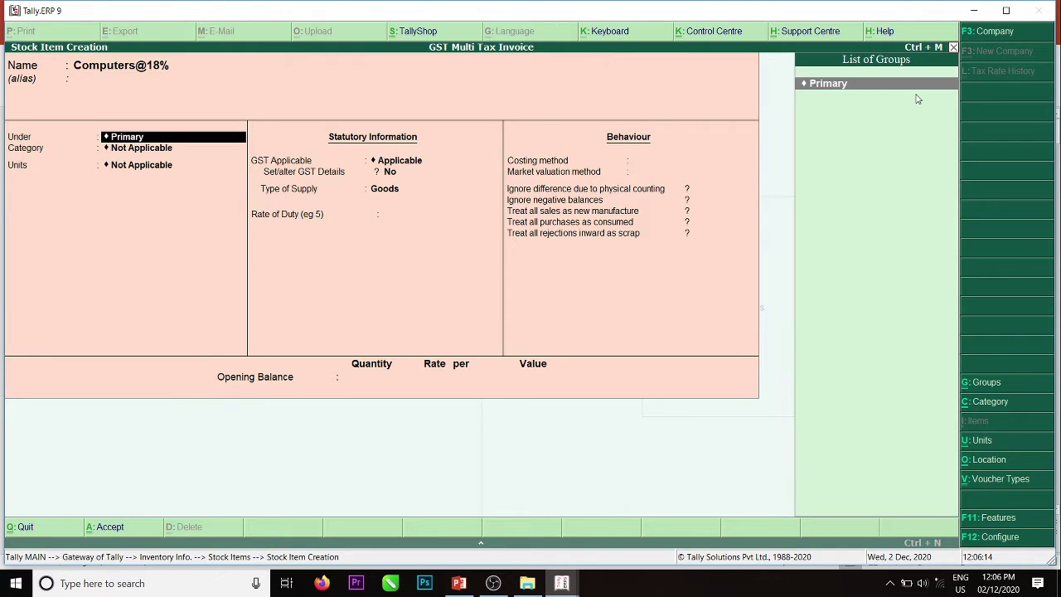
Keep Computers@18% under Primary with no category, set its unit to No and leave alternate units Not Applicable.
key(Return)
key(Return)
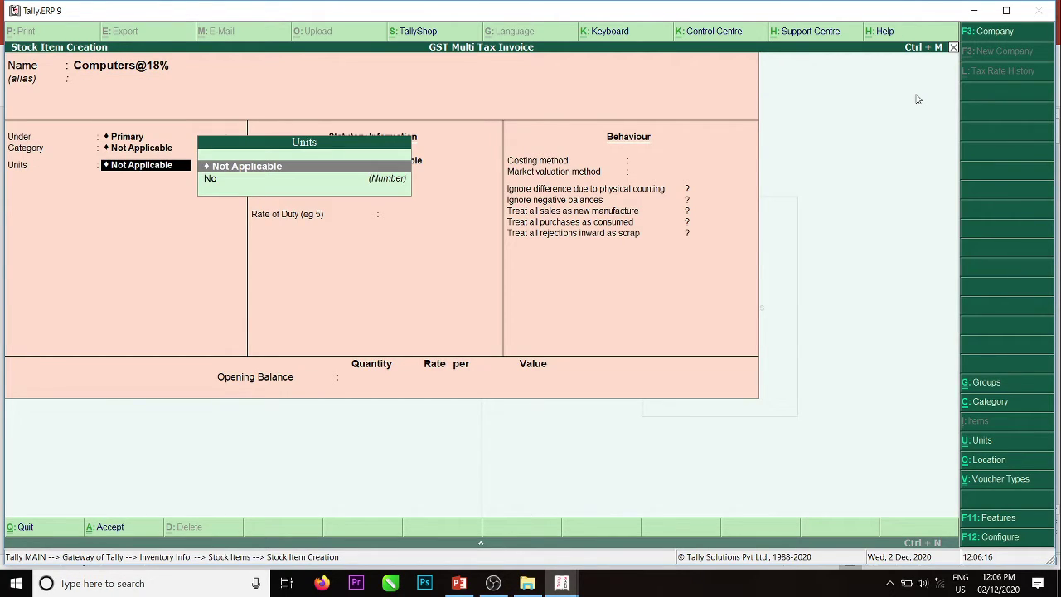
key(Down)
key(Return)
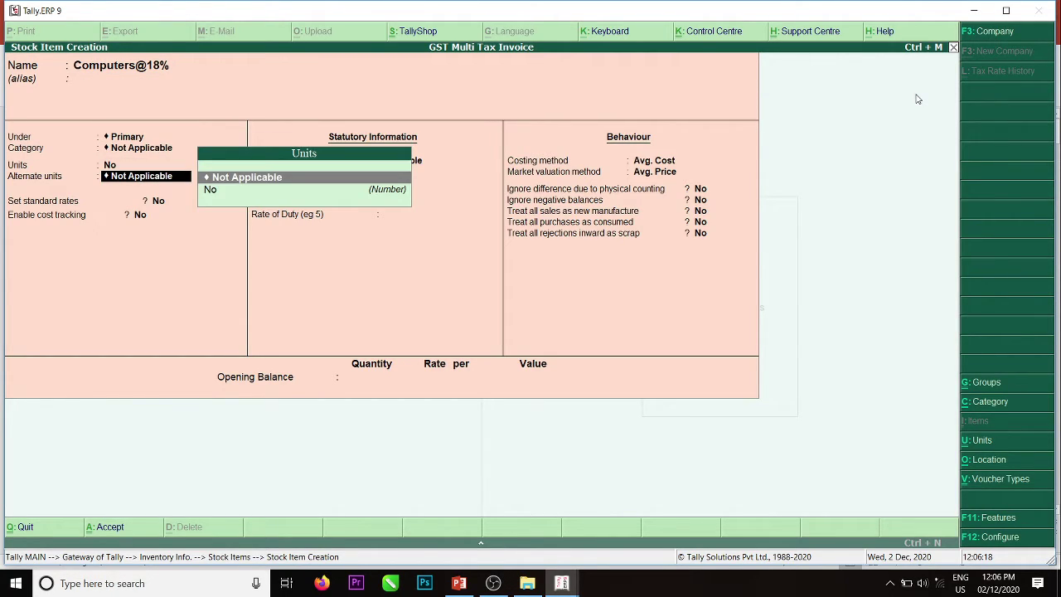
key(Return)
key(Return)
key(Return)
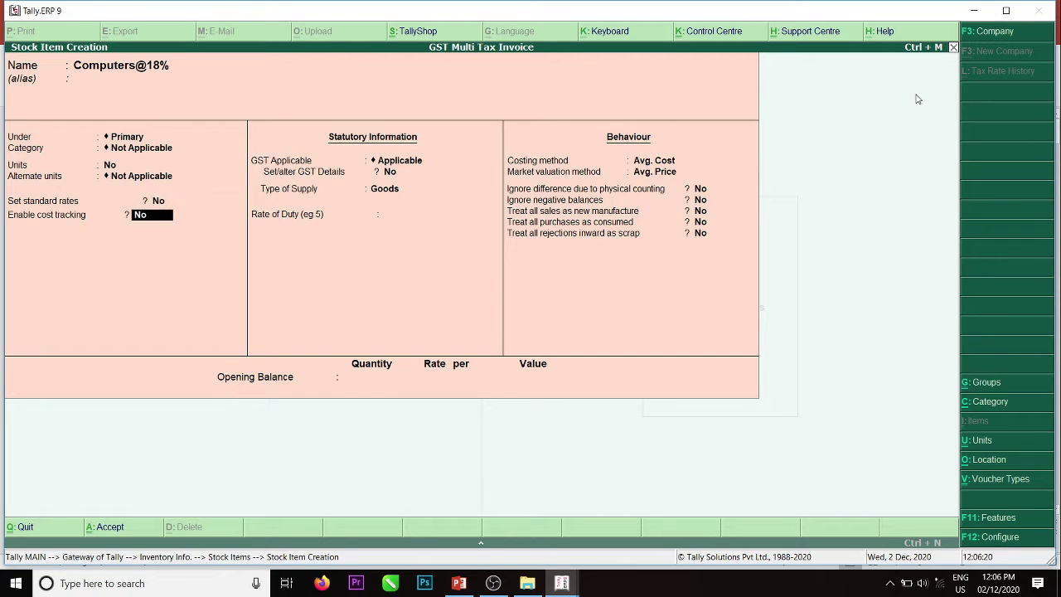
Enable Set/alter GST Details for Computers@18% and enter description Desktop and HSN/SAC 1234, with calculation type On Value.
key(Return)
key(y)
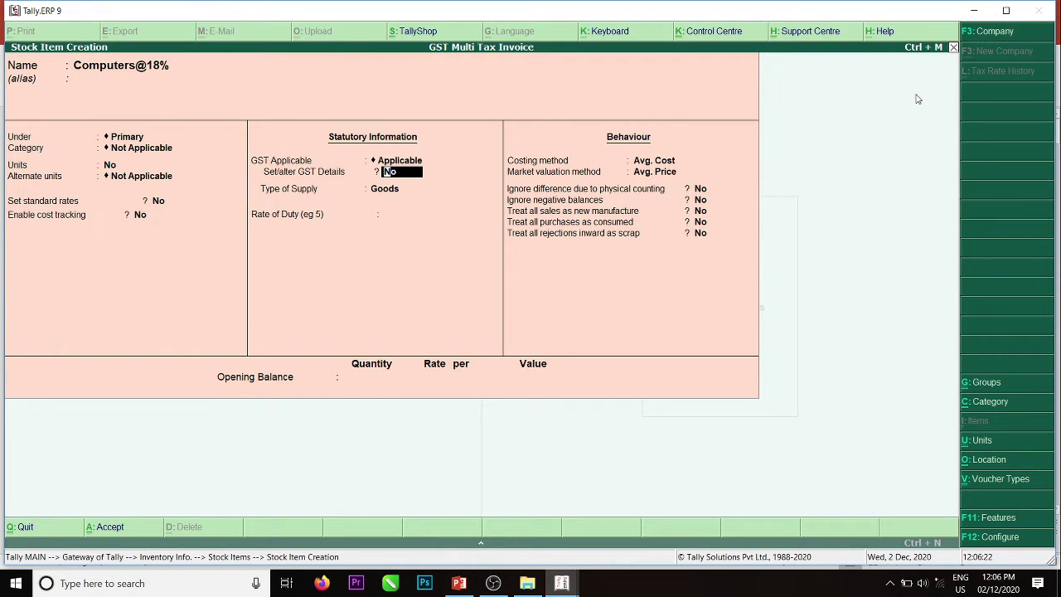
key(Return)
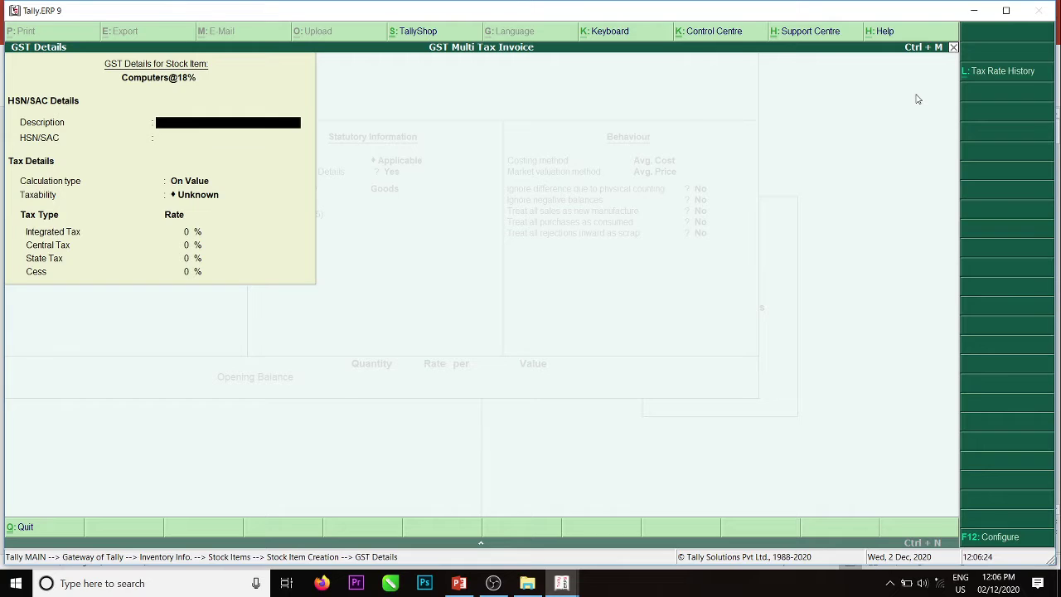
text(Desktop)
key(Return)
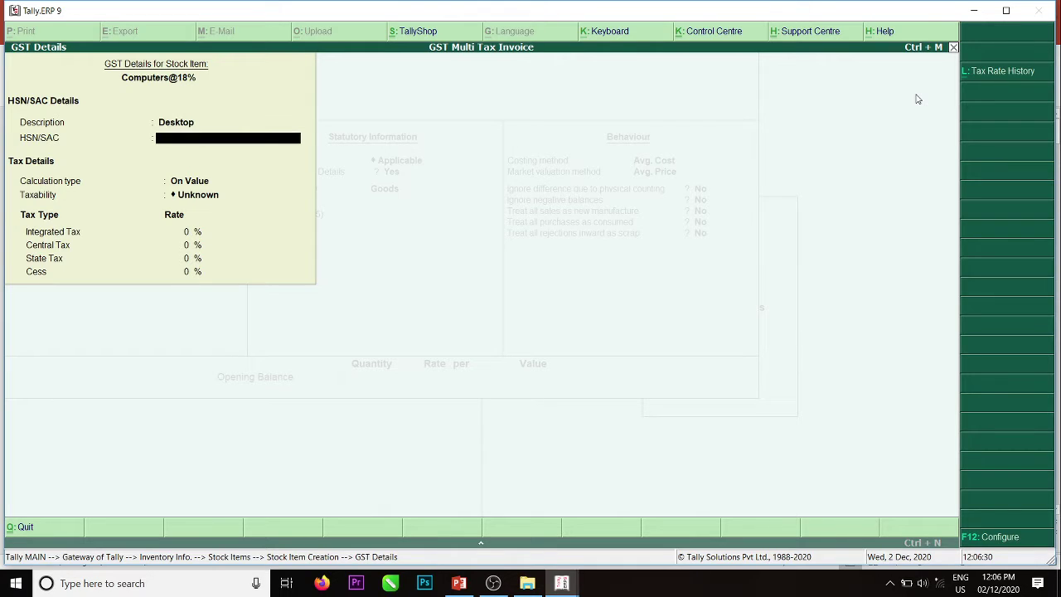
text(1234)
key(Return)
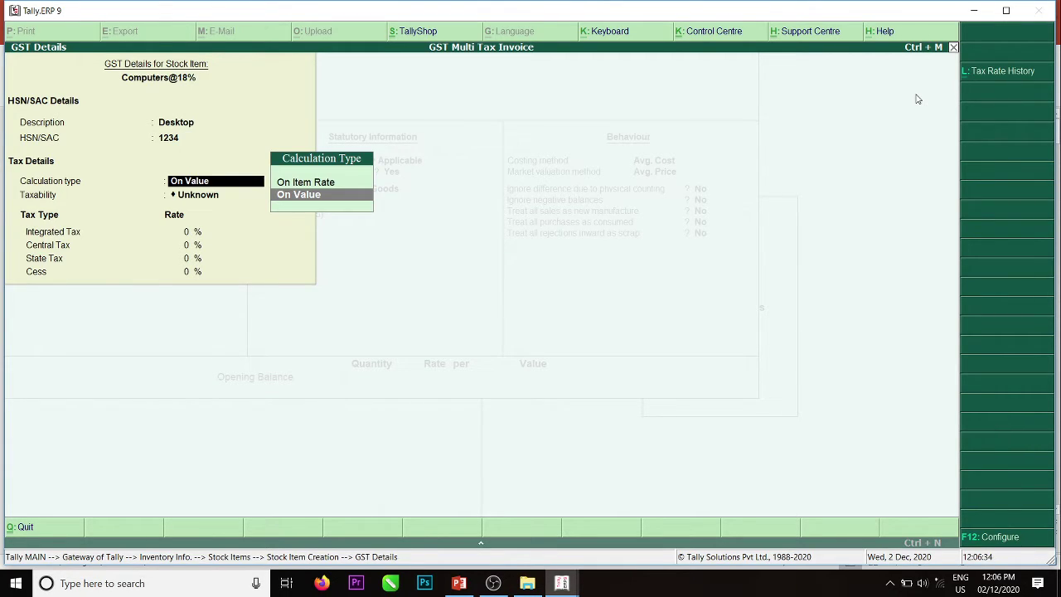
key(Return)
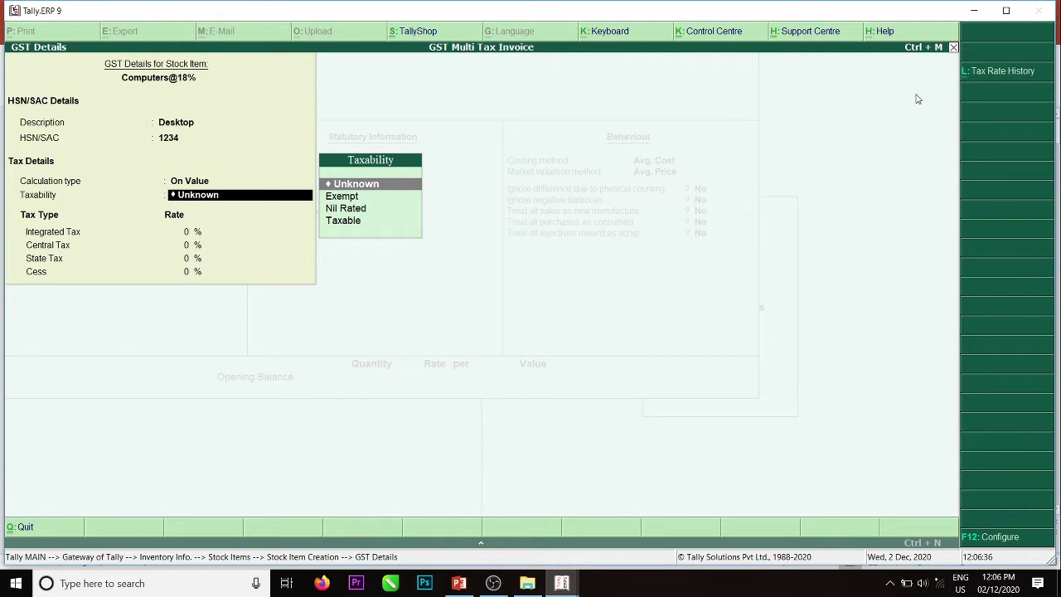
Set the taxability of Computers@18% to Taxable with an integrated tax rate of 18% and accept the GST details.
key(Down)
key(Down)
key(Down)
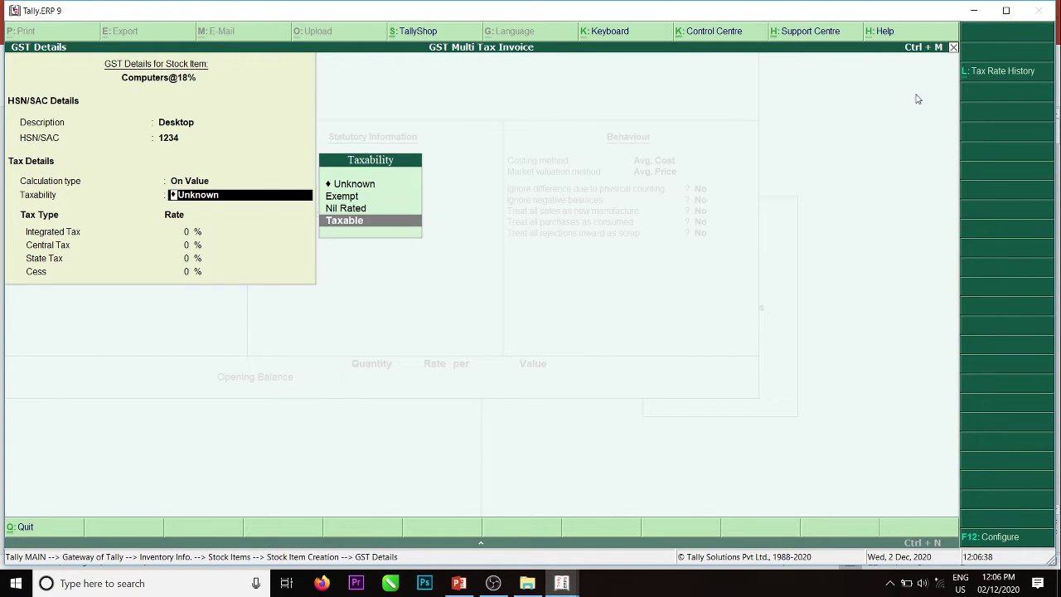
key(Return)
text(1)
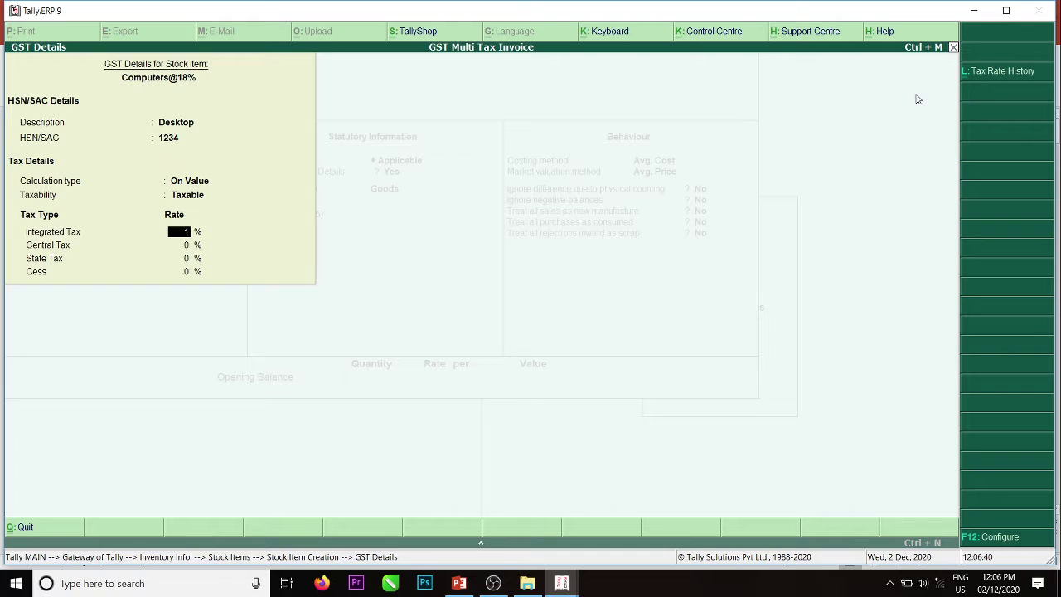
text(8)
key(Return)
key(Return)
key(Return)
key(Return)
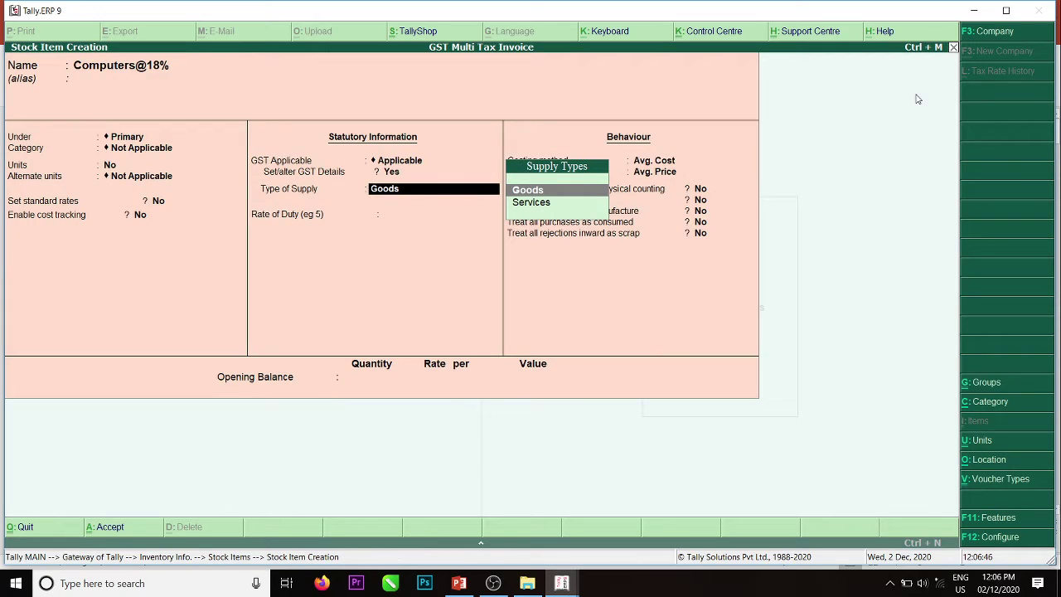
Keep Goods as the type of supply, the rate of duty at 0 and the default costing and behaviour settings.
key(Return)
key(Return)
key(Return)
key(Return)
key(Return)
key(Return)
key(Return)
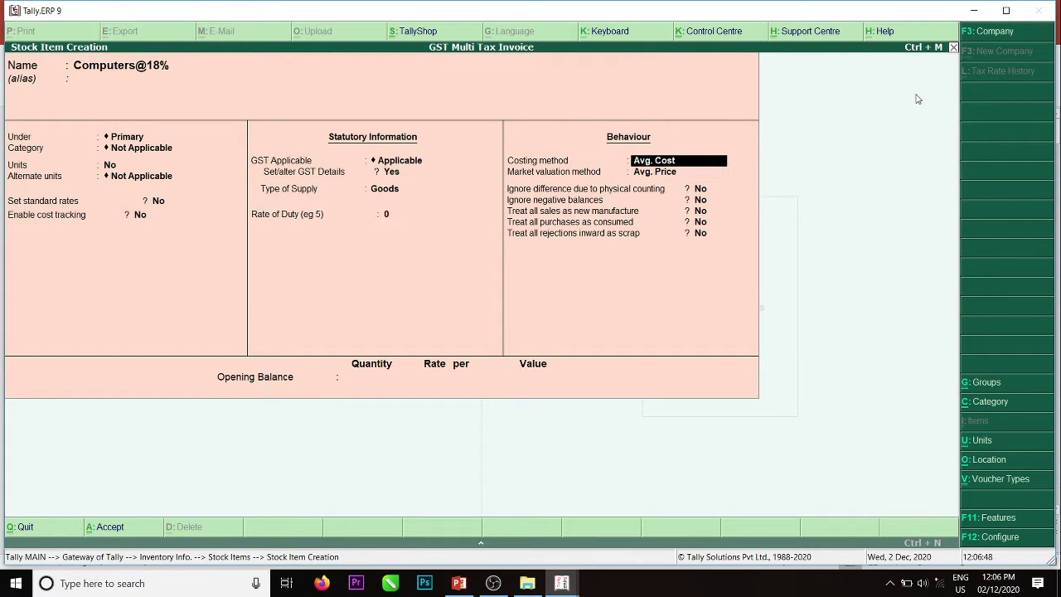
key(Return)
key(Return)
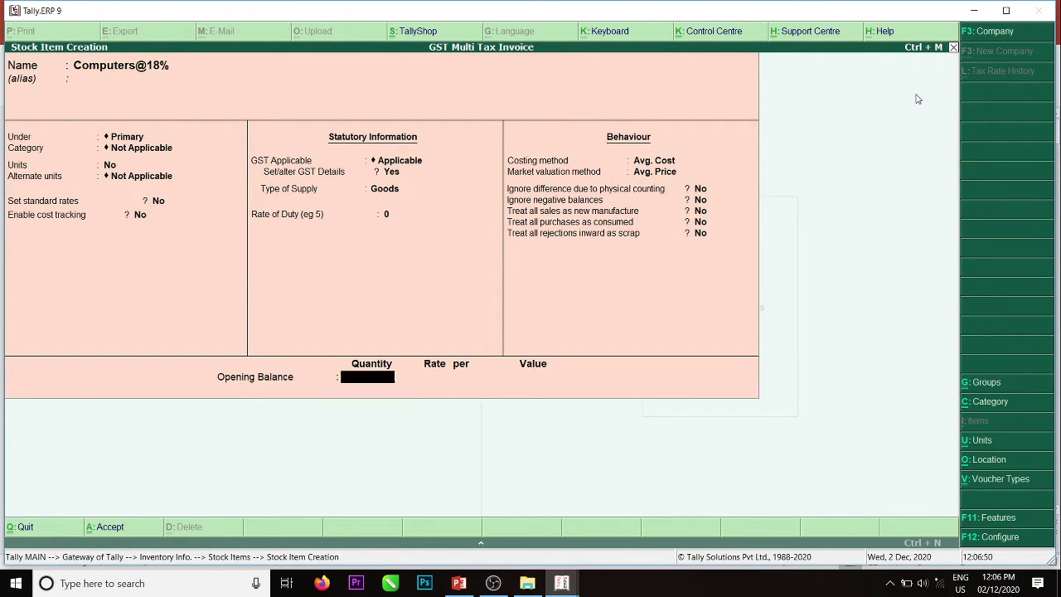
Enter an opening balance of 10 No at Main Location at a rate of 20,000 and save Computers@18%.
text(10)
key(Return)
key(Return)
key(Return)
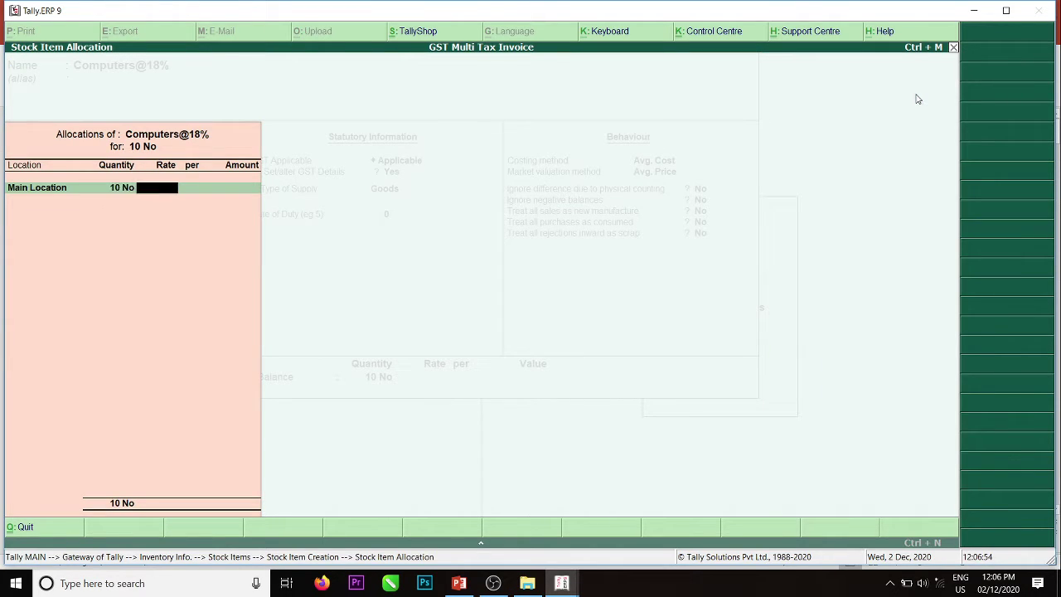
text(20000)
key(Return)
key(Return)
key(Return)
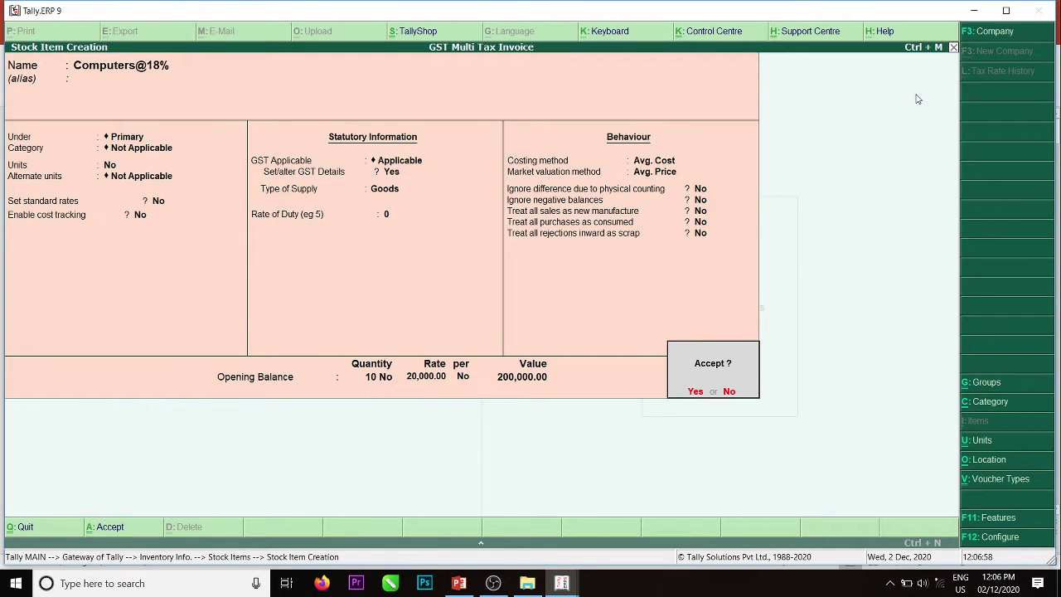
key(Return)
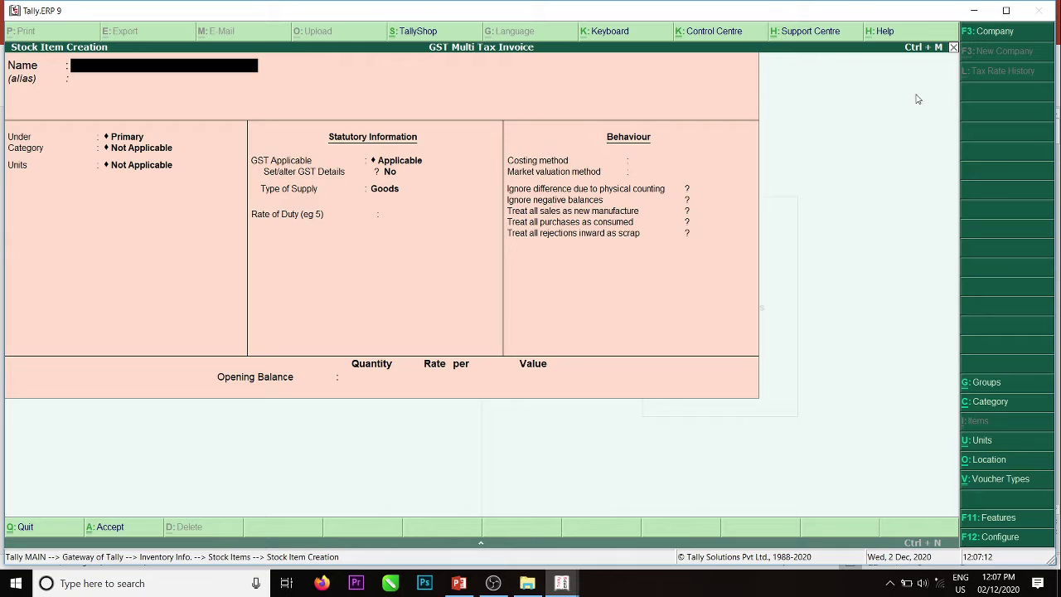
Leave stock item creation and return to the Gateway of Tally.
key(Escape)
key(y)
key(Escape)
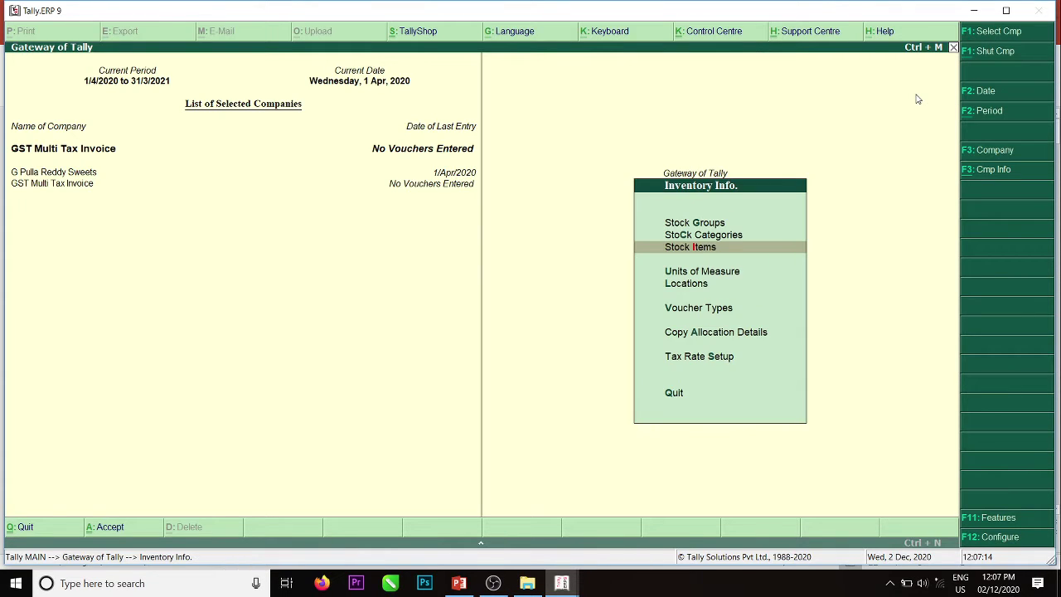
key(Up)
key(Up)
key(Escape)
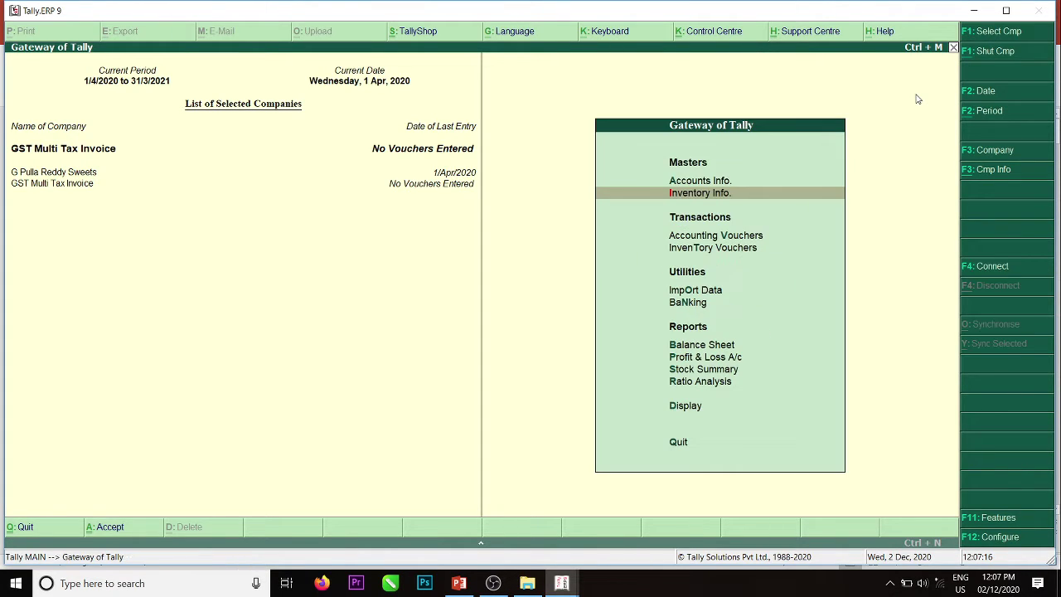
Open the creation form for a new single ledger in the accounts masters.
key(Up)
key(Return)
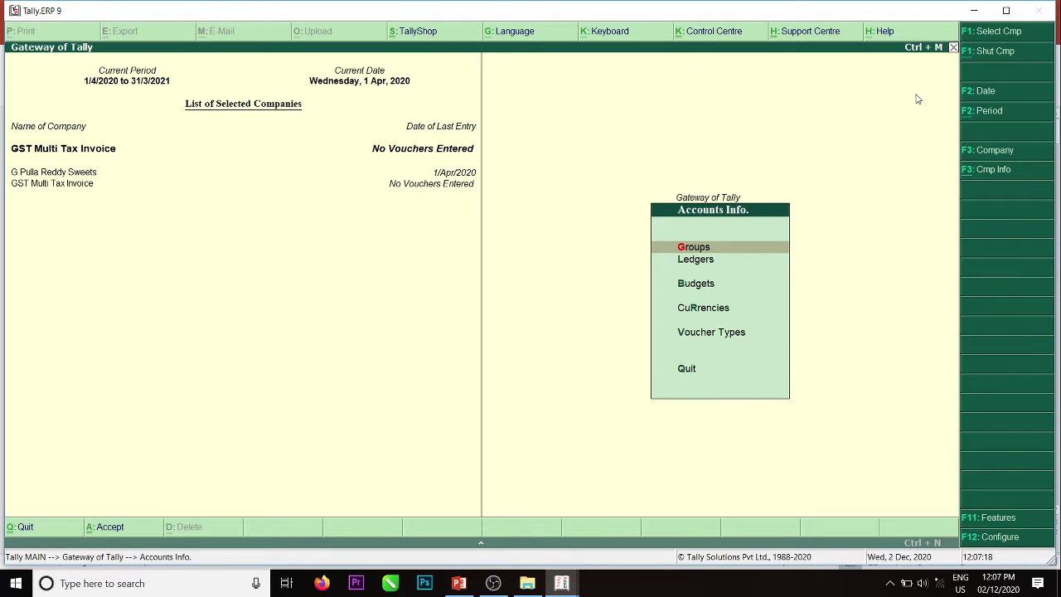
key(Down)
key(Return)
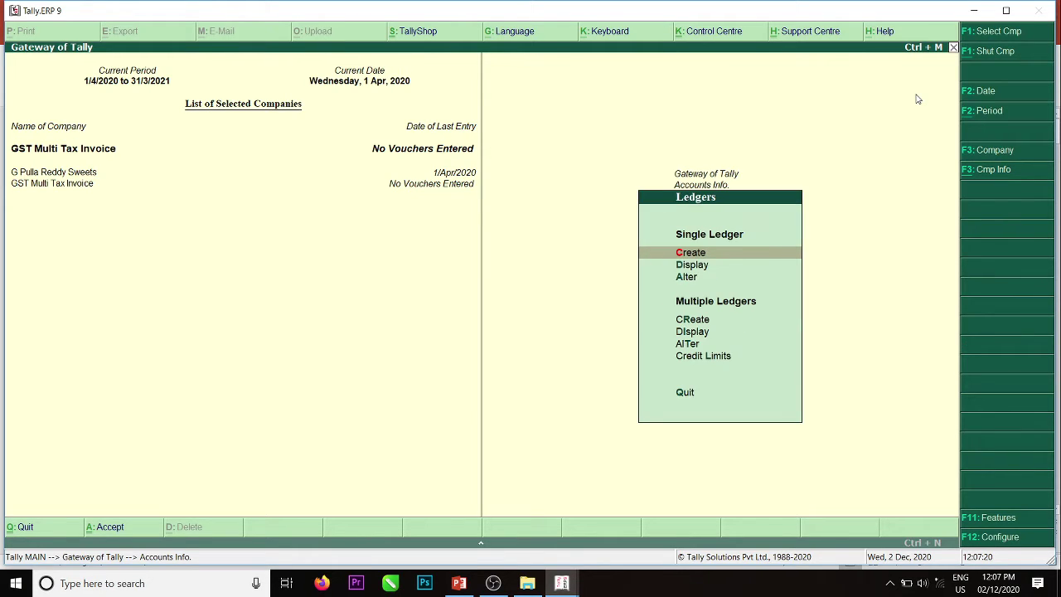
key(Return)
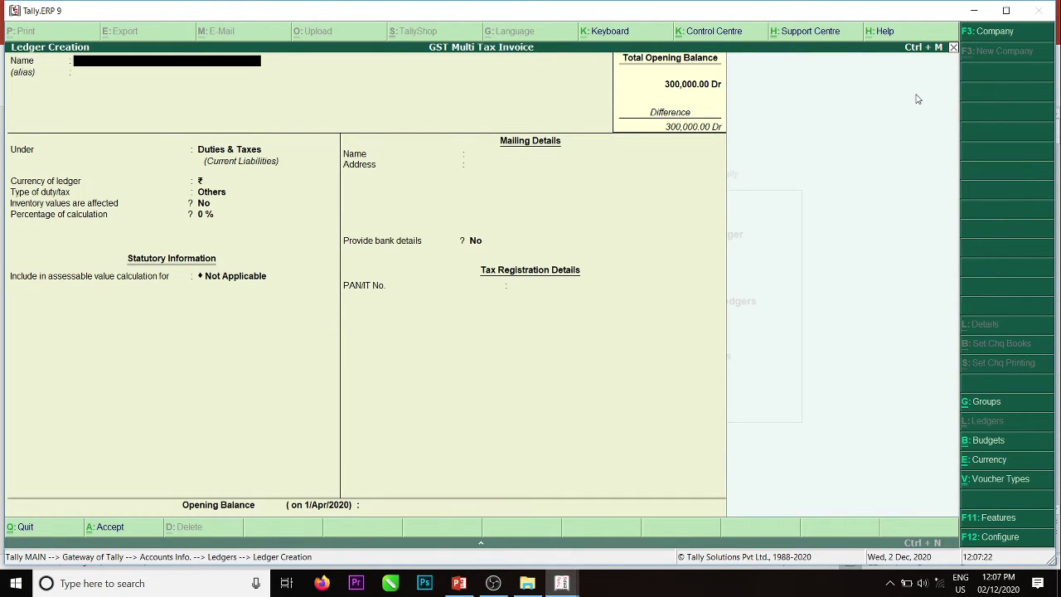
Name the new ledger Limka Enterprises and leave its alias empty.
text(L)
text(im)
text(ka)
text( Em)
text(te)
key(BackSpace)
key(BackSpace)
key(BackSpace)
text(nterp)
key(Return)
text(S)
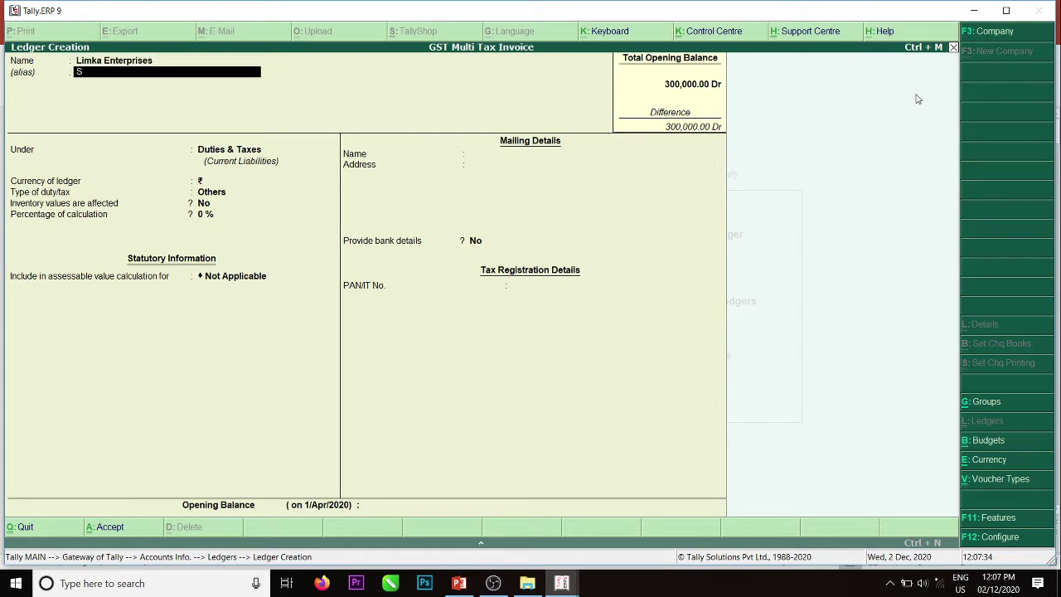
key(BackSpace)
key(Return)
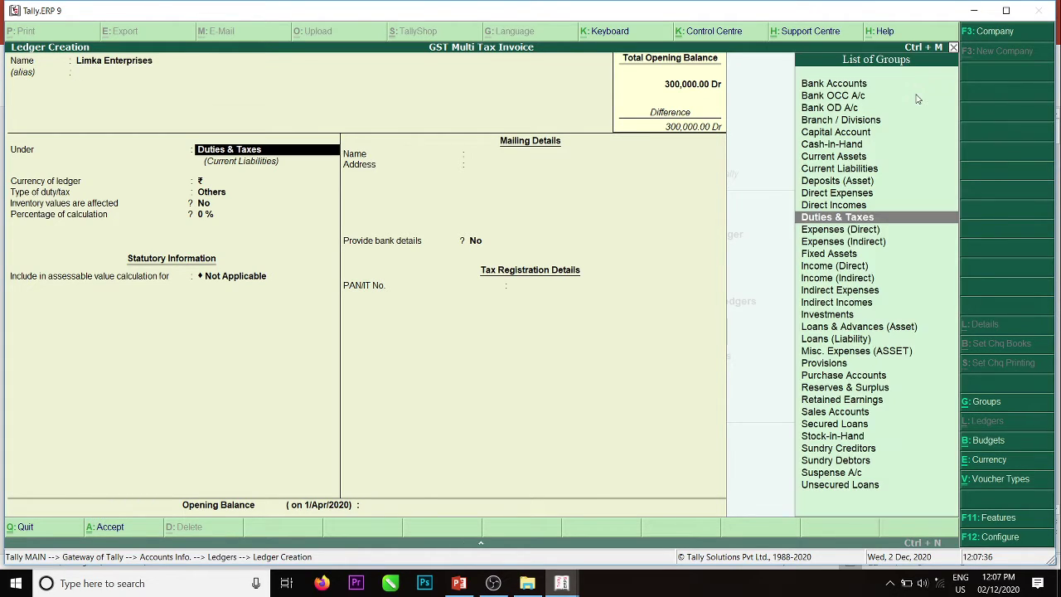
Place Limka Enterprises under Sundry Creditors, keeping the ₹ currency and bill-by-bill balances set to Yes.
text(S)
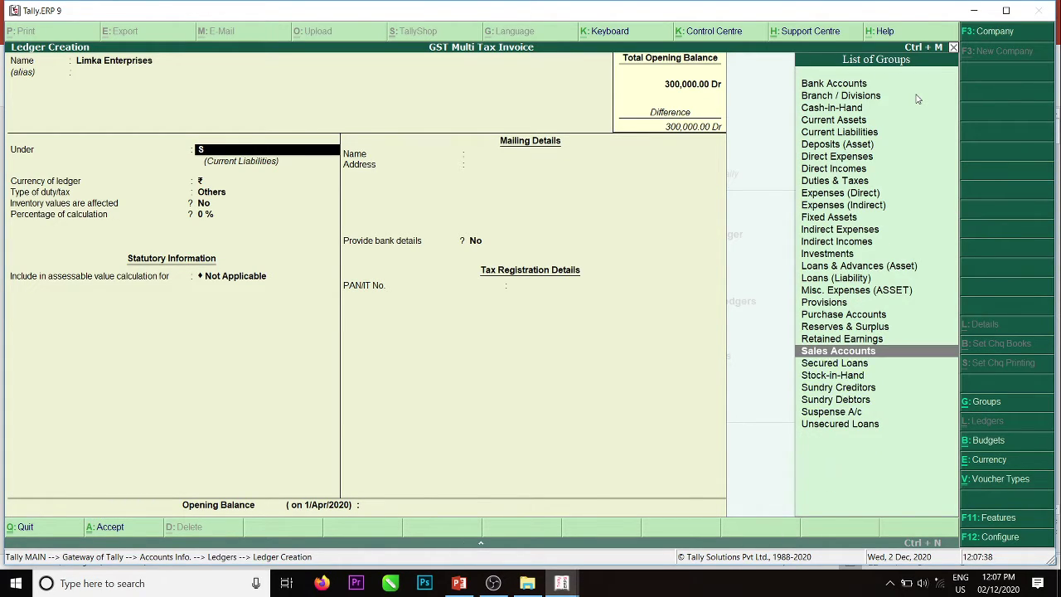
key(Down)
key(Down)
key(Down)
key(Down)
key(Up)
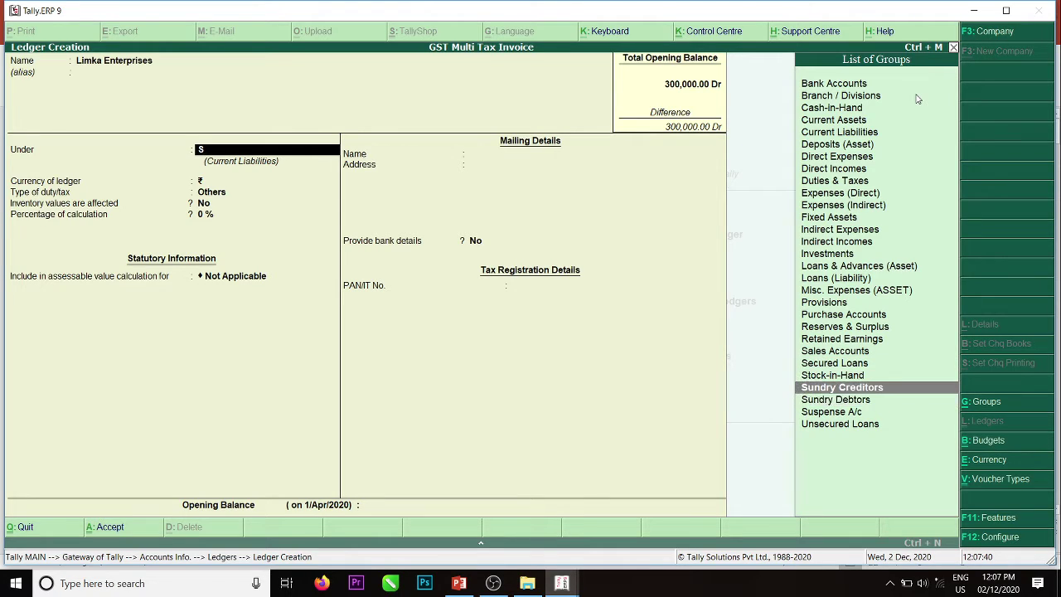
key(Return)
key(Return)
key(Return)
key(Return)
key(Return)
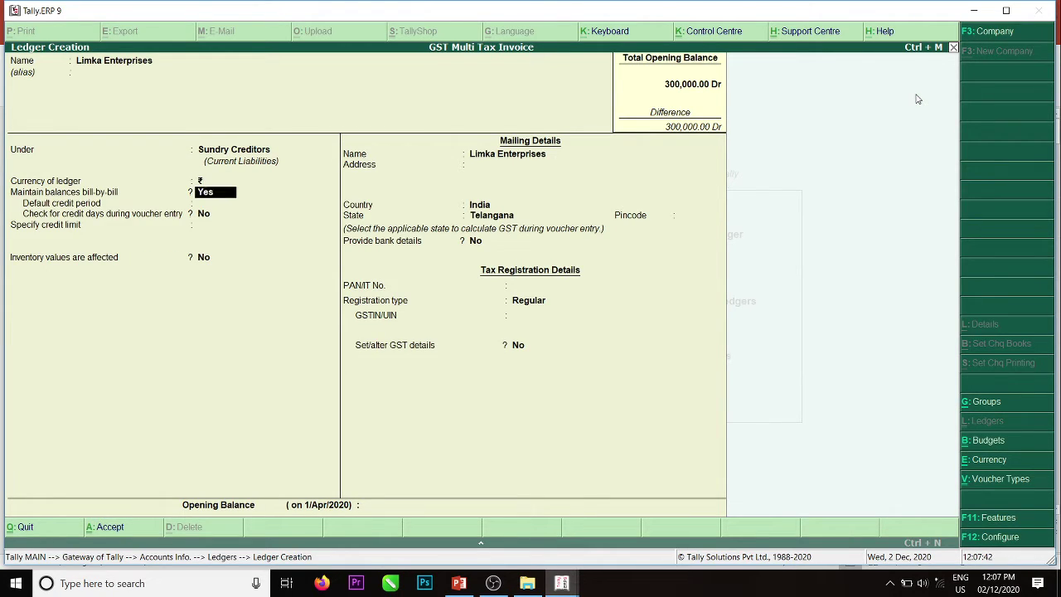
key(Return)
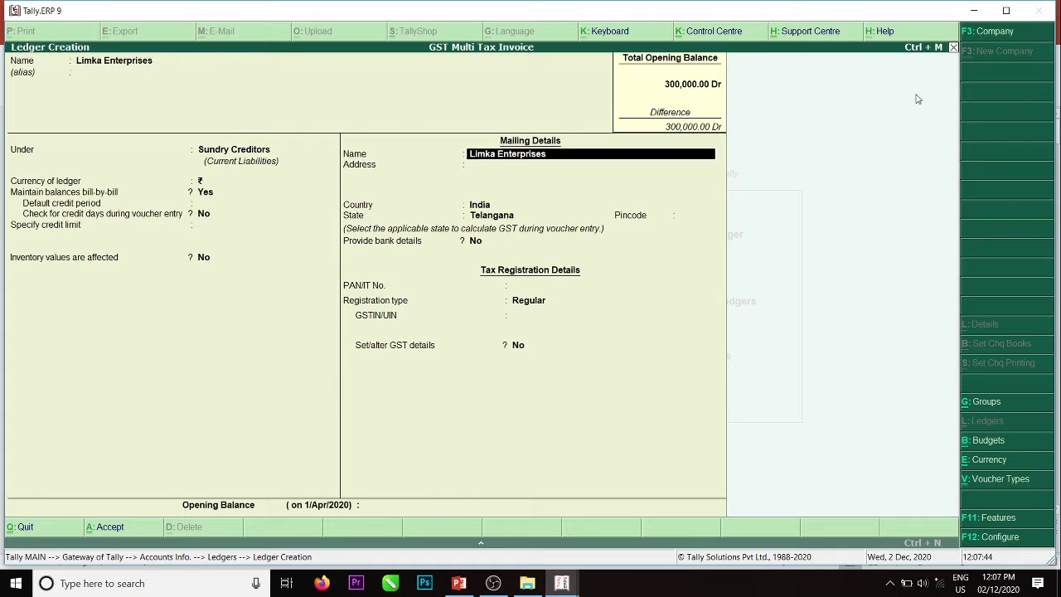
Keep the default mailing details for Limka Enterprises, with country India, state Telangana, no address and no bank details.
key(Return)
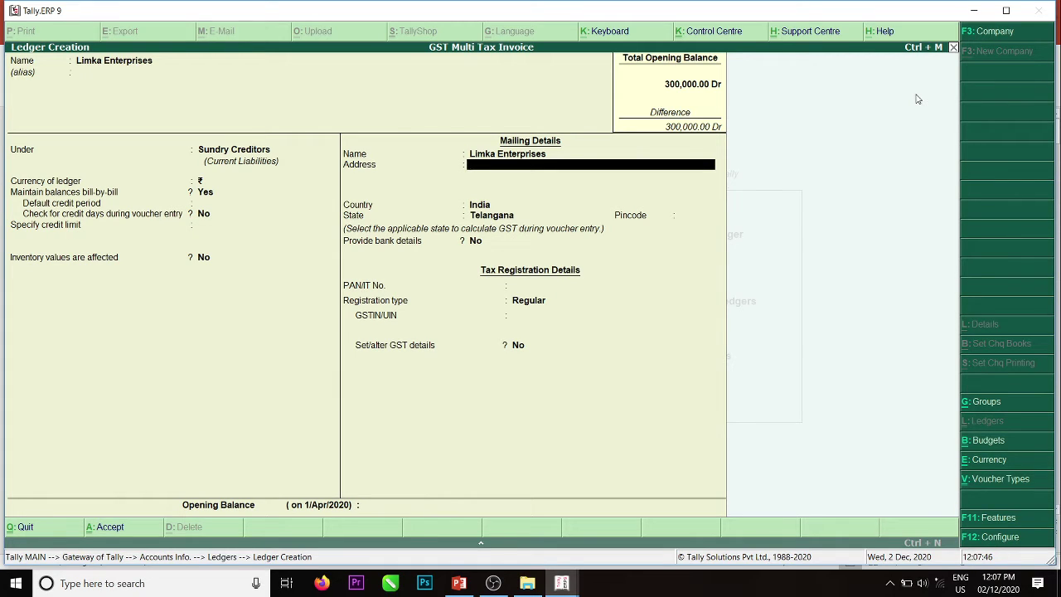
key(Return)
key(Return)
key(Return)
key(Return)
key(Return)
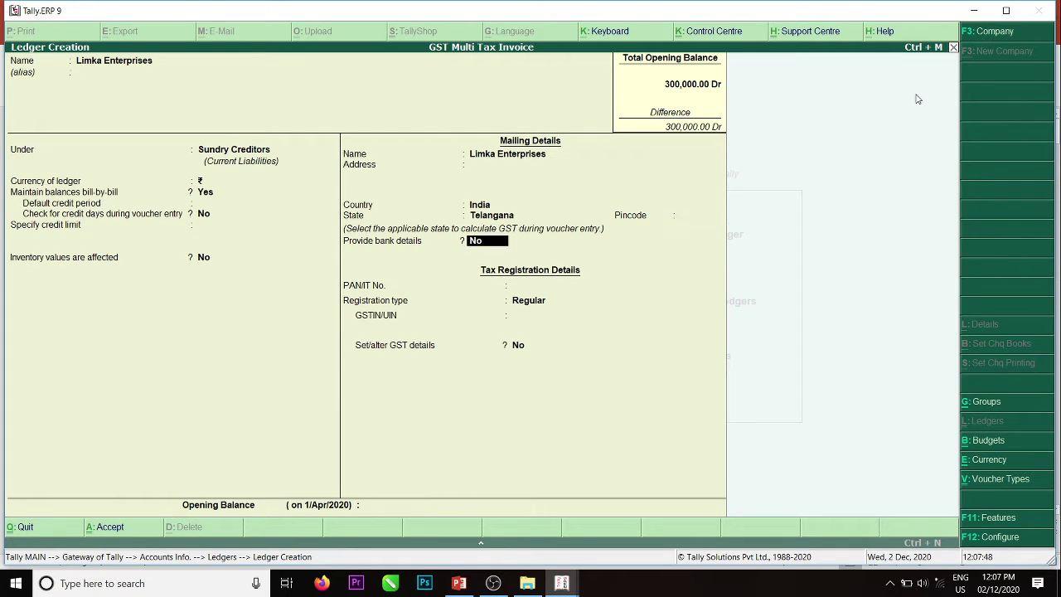
key(Return)
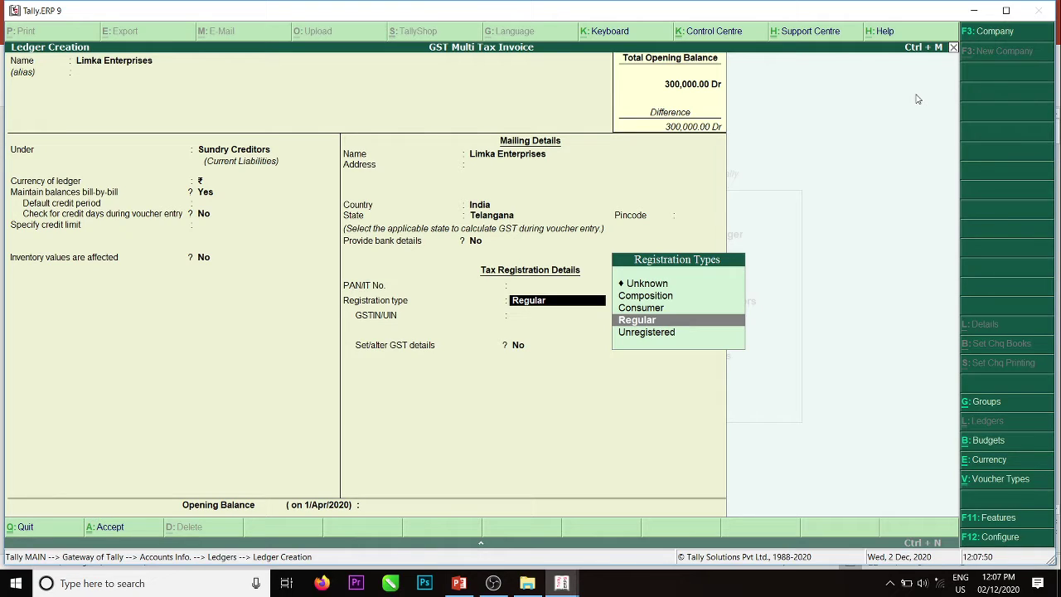
Keep the Regular registration type, leave the GSTIN and opening balance blank, and save the Limka Enterprises ledger.
key(Return)
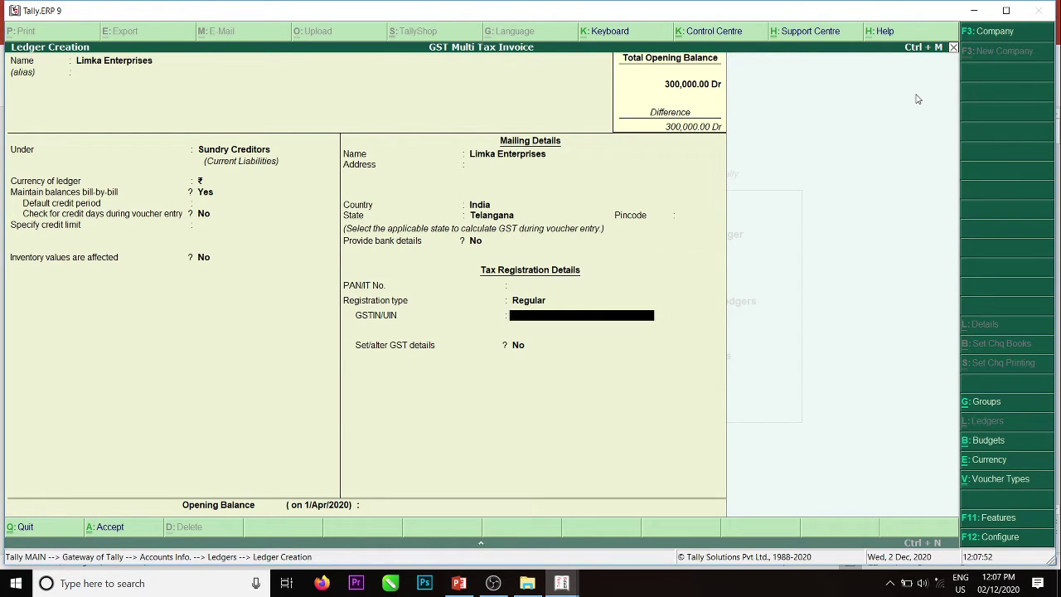
key(Return)
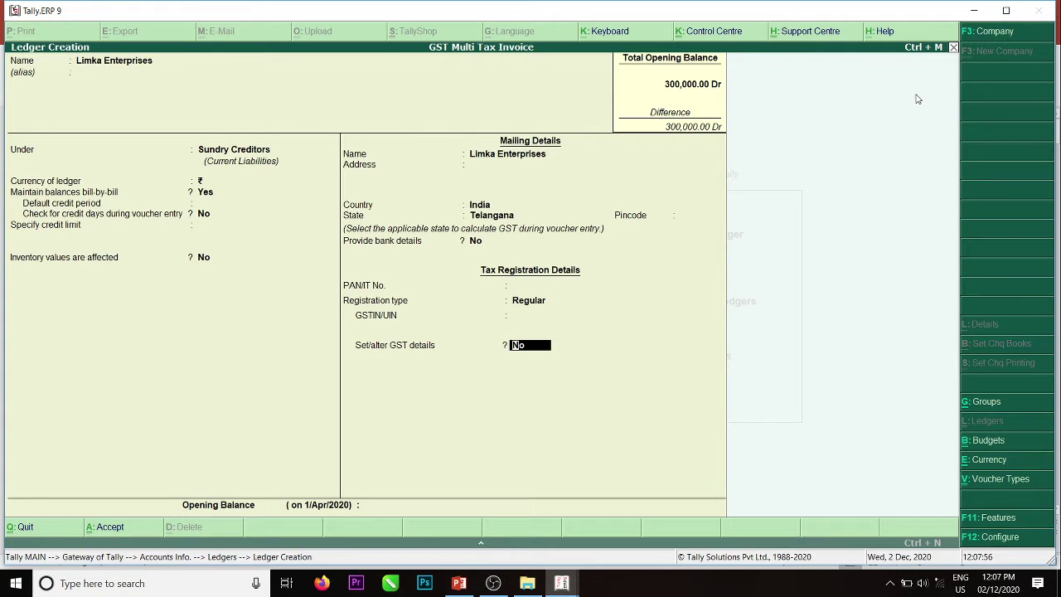
key(Return)
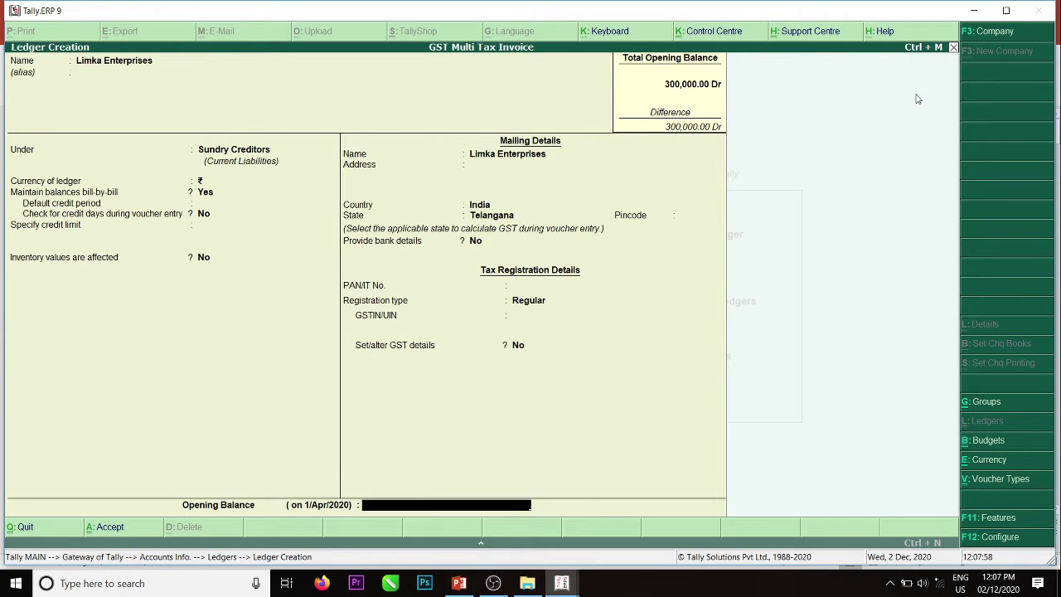
key(Return)
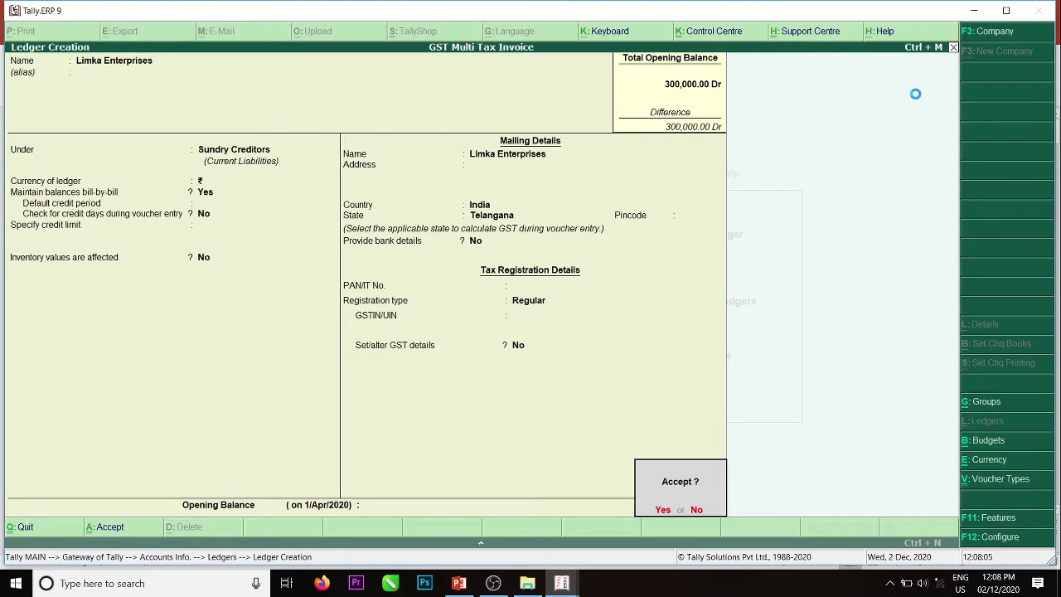
key(Return)
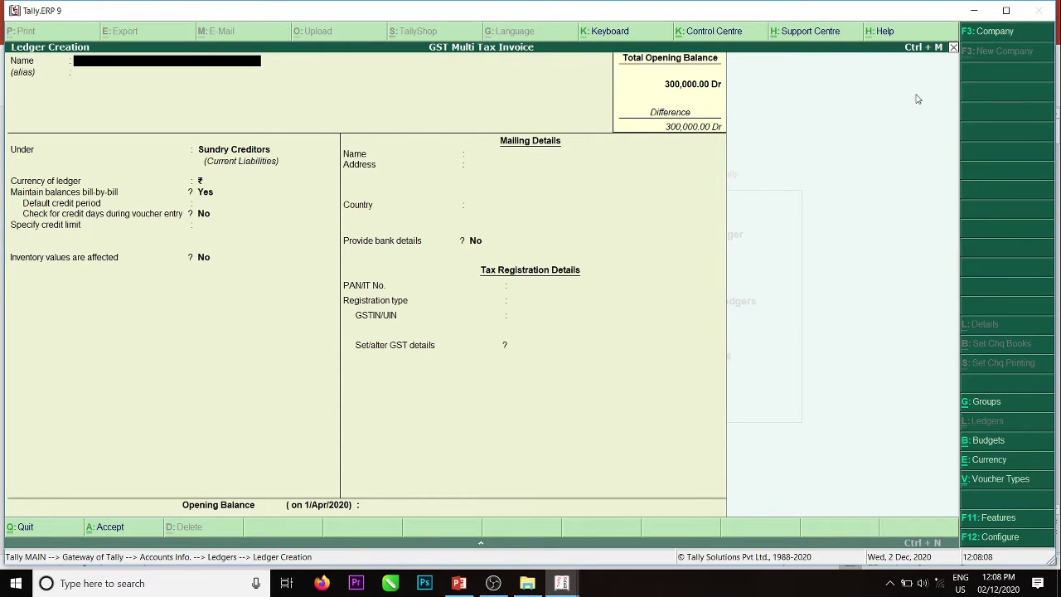
Name another ledger Kotak Enterprises, without an alias, and place it under Sundry Debtors.
text(Kotak Enterprises)
key(Return)
key(Return)
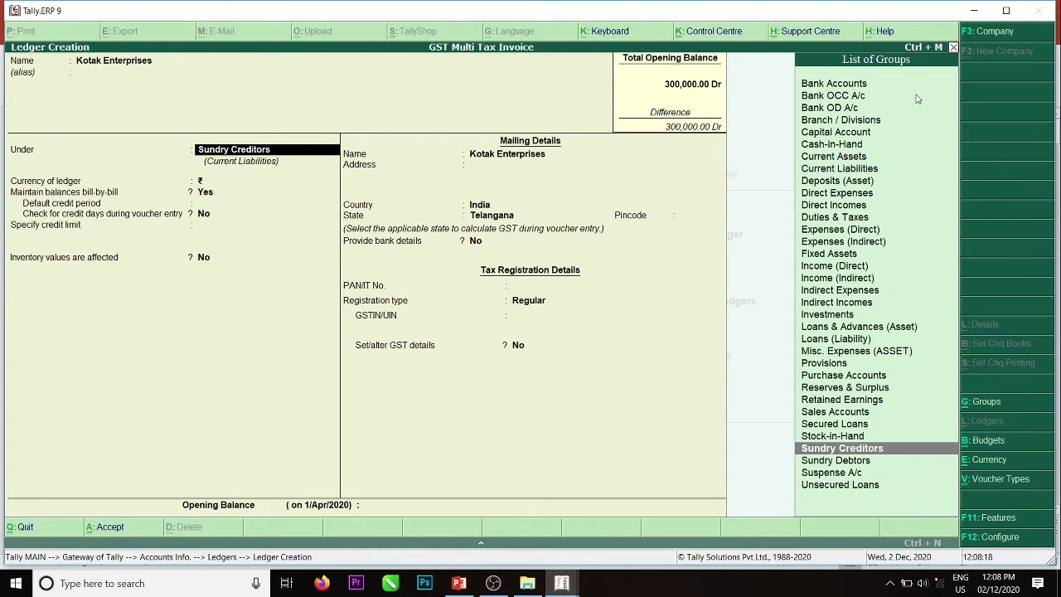
key(Down)
key(Return)
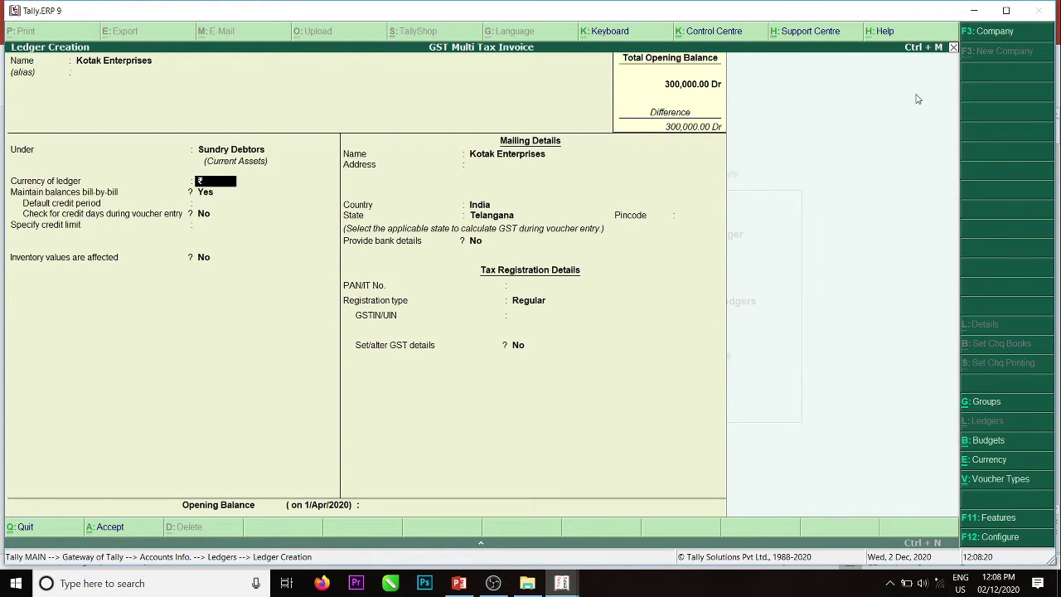
Keep the default balance settings and mailing details for Kotak Enterprises, with country India, state Telangana and no bank details.
key(Return)
key(Return)
key(Return)
key(Return)
key(Return)
key(Return)
key(Return)
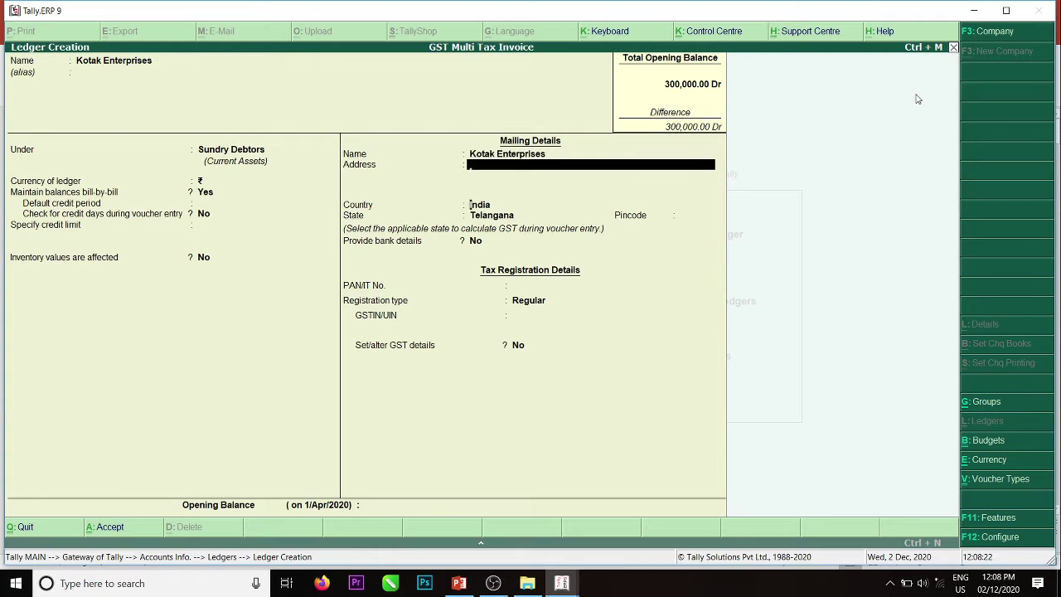
key(Return)
key(Return)
key(Return)
key(Return)
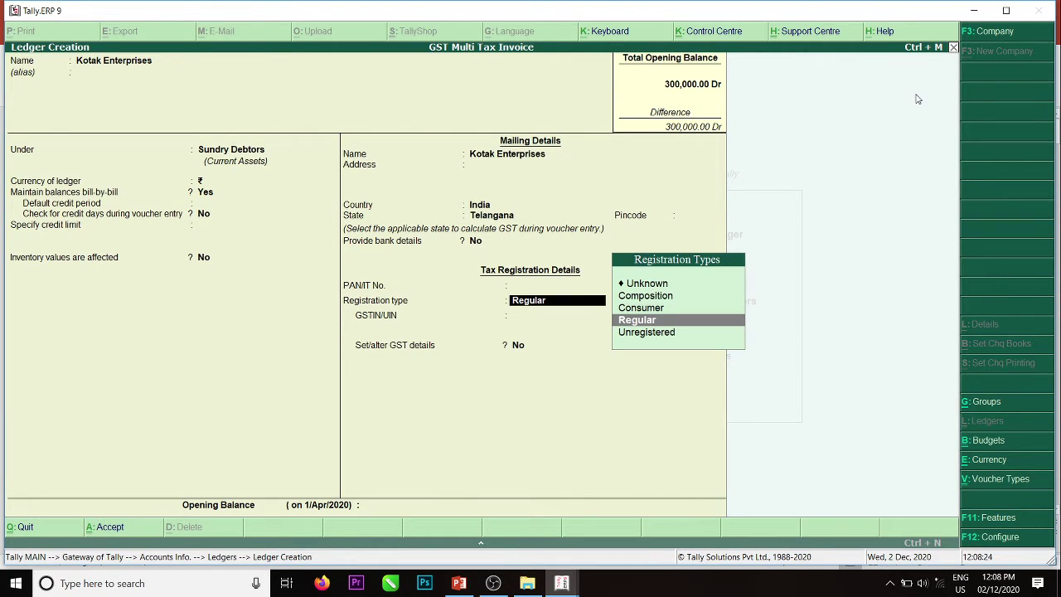
Keep Kotak Enterprises as Regular with no GSTIN, GST details or opening balance, and save the ledger.
key(Return)
key(Return)
key(Return)
key(Return)
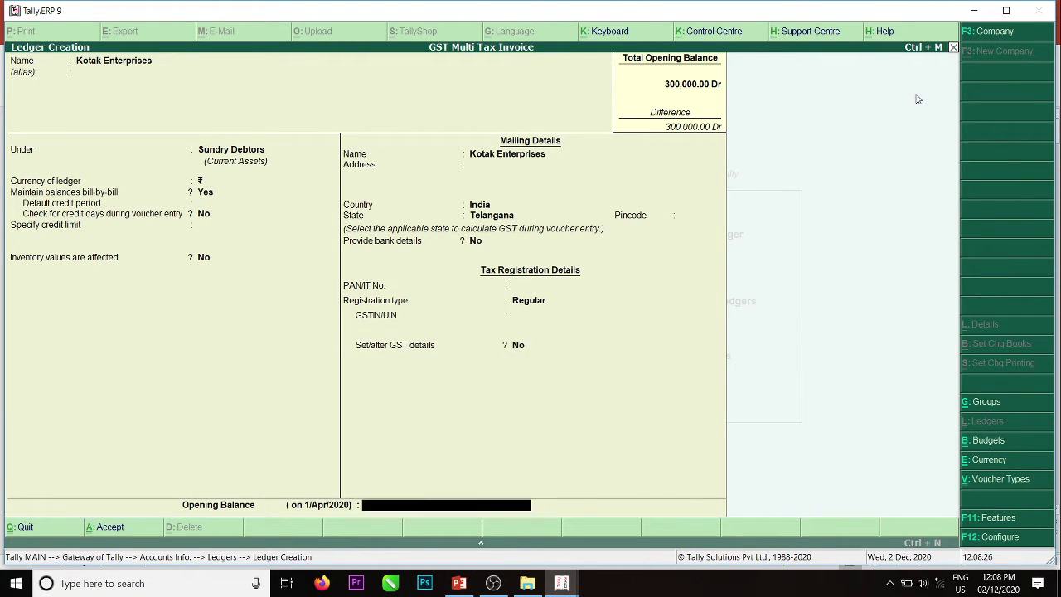
key(Return)
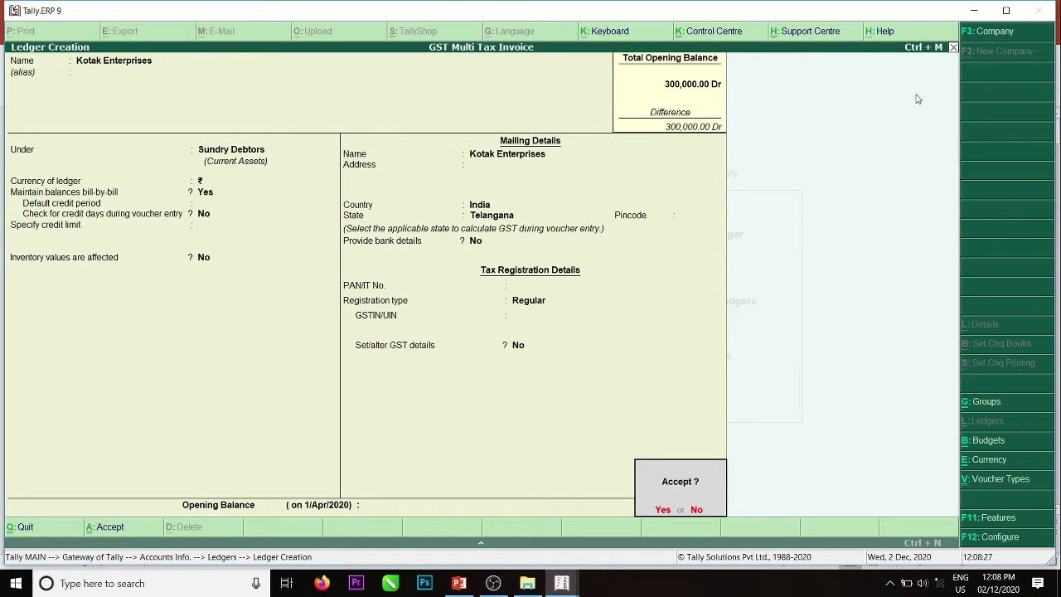
key(Return)
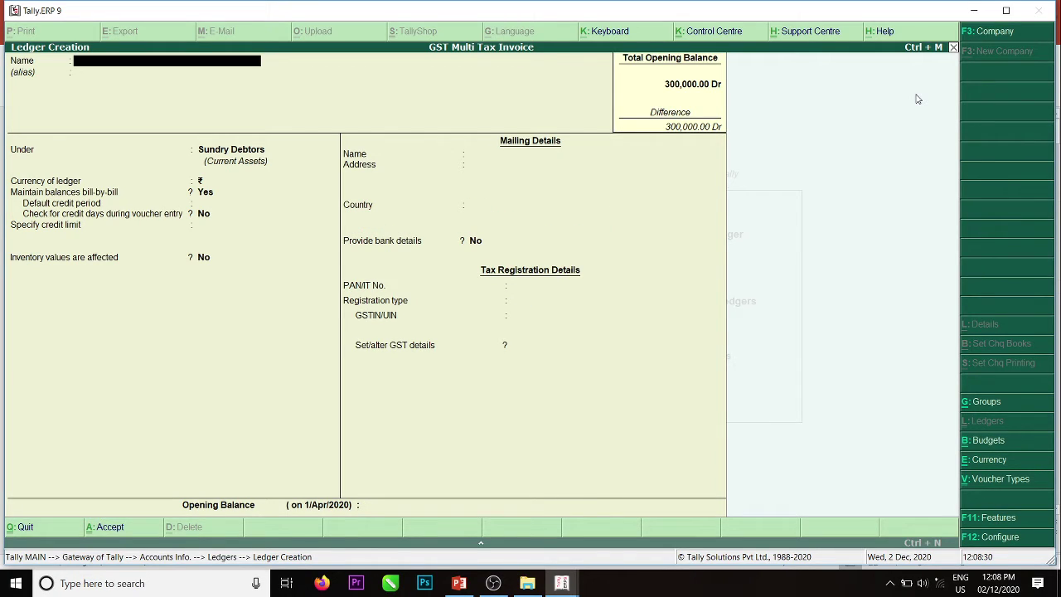
Name a new ledger Sales, without an alias, and place it under Sales Accounts.
text(Sales)
key(Return)
key(Return)
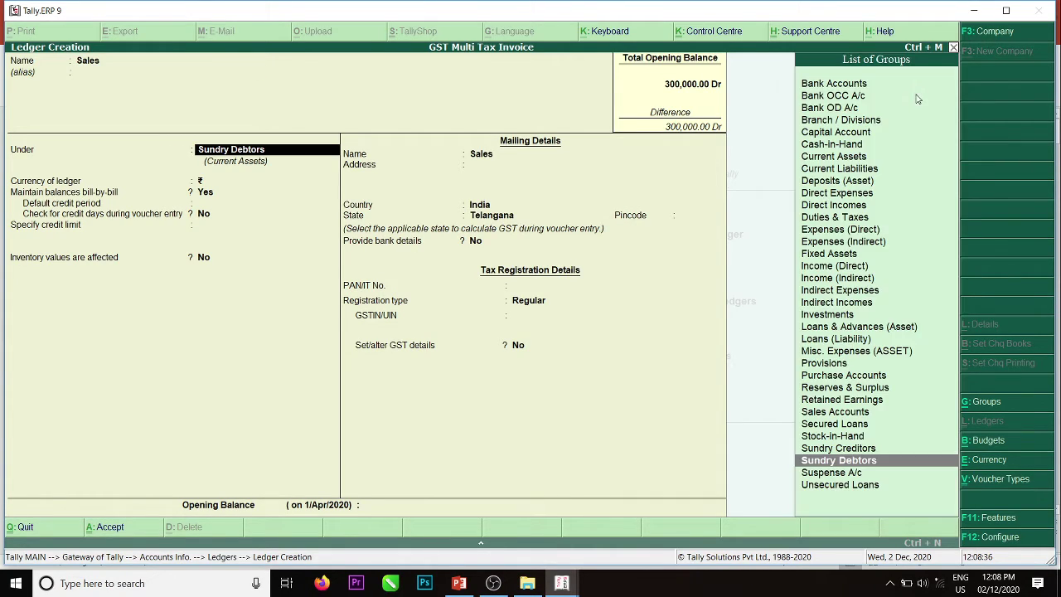
text(S)
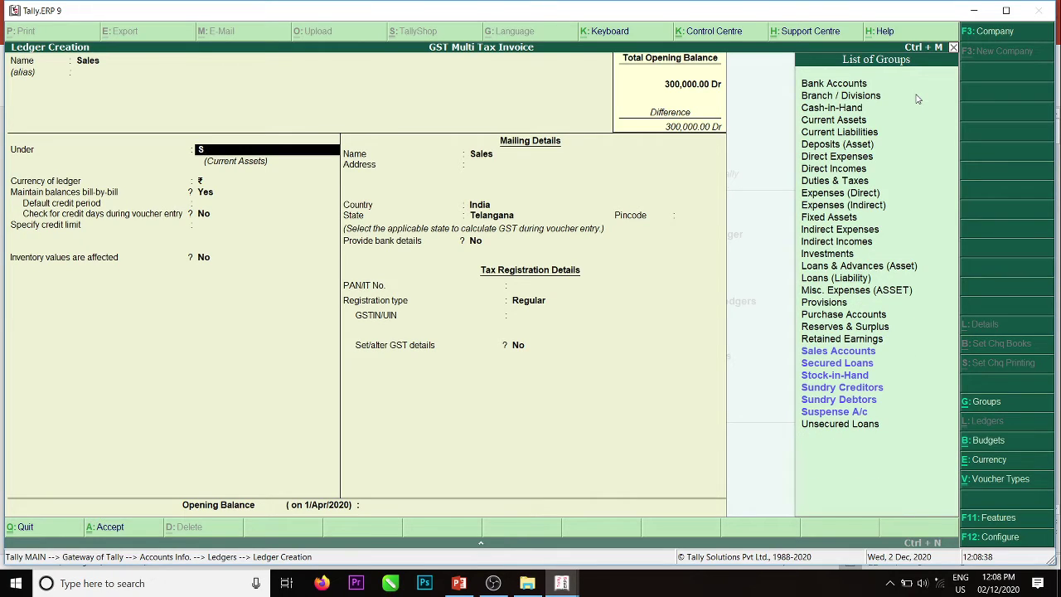
key(Return)
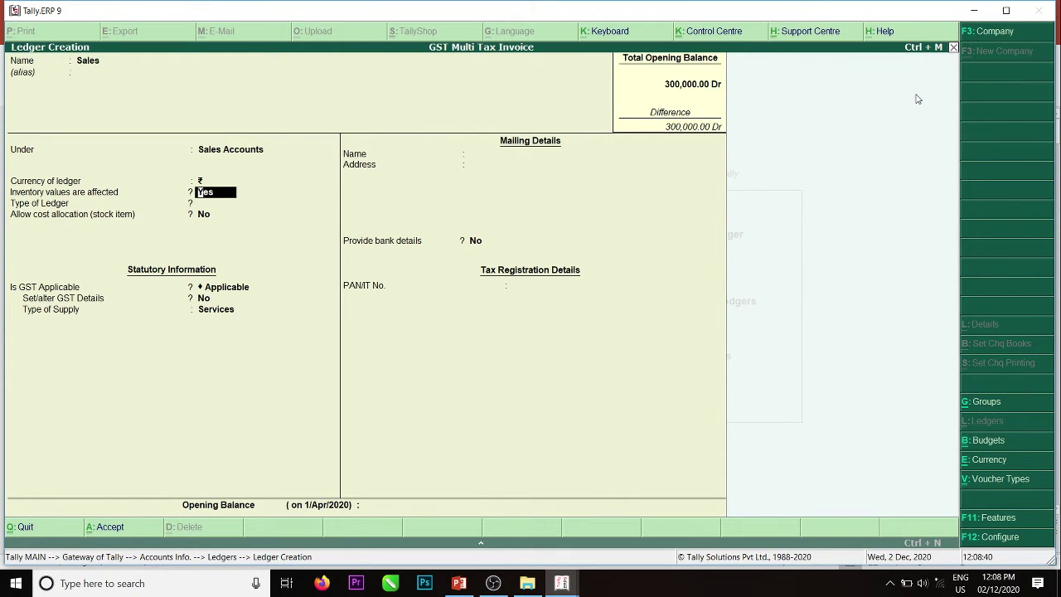
Keep inventory values affected at Yes, the type of ledger at Not Applicable and cost allocation at No for Sales.
key(Return)
key(Return)
key(Return)
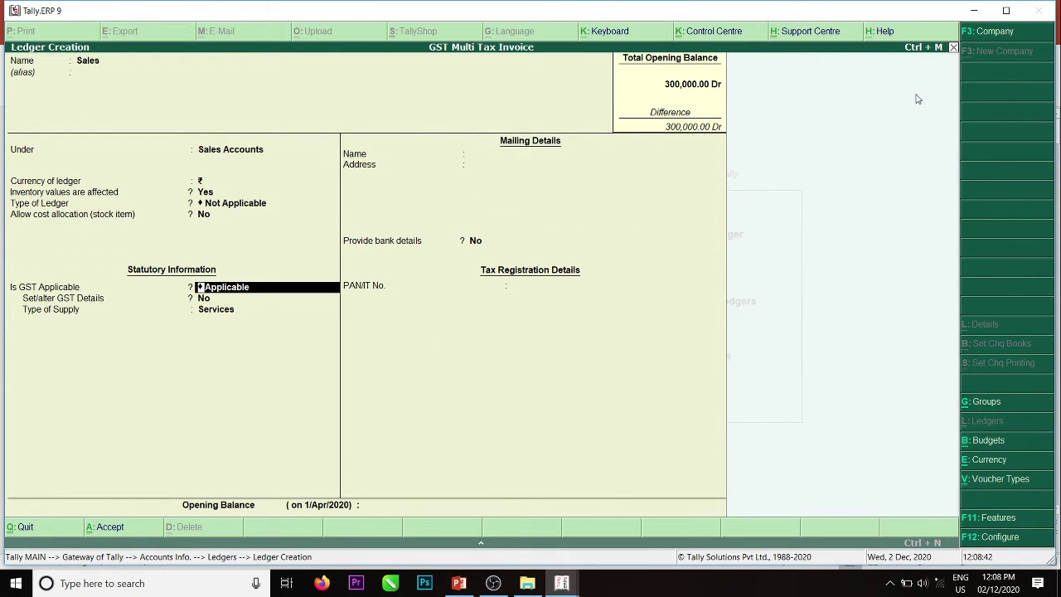
Review the company's GST details in the statutory features, keeping every setting, and return to the Sales ledger without saving the features.
key(F11)
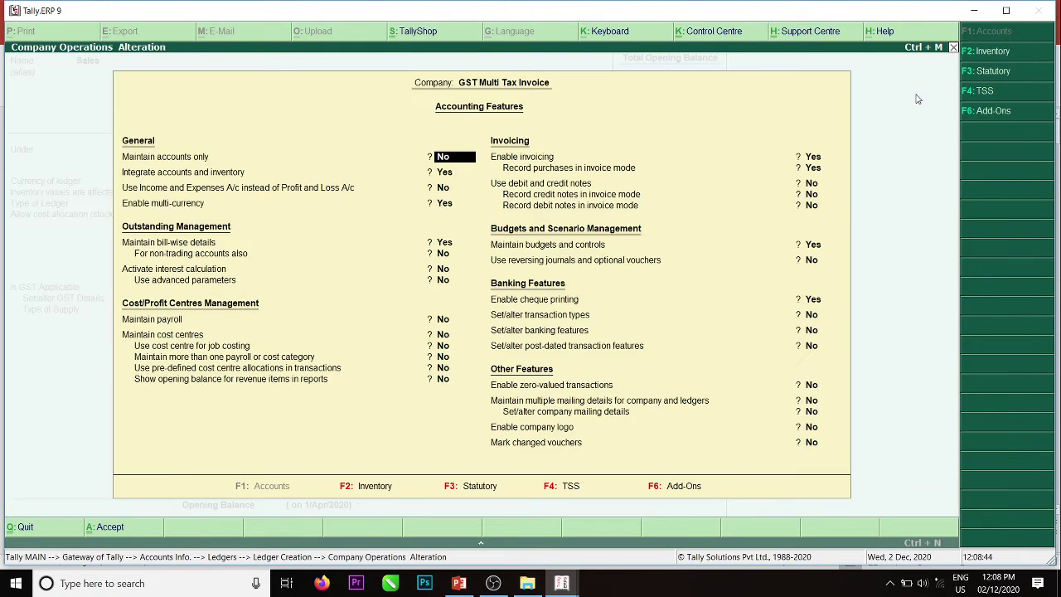
key(F3)
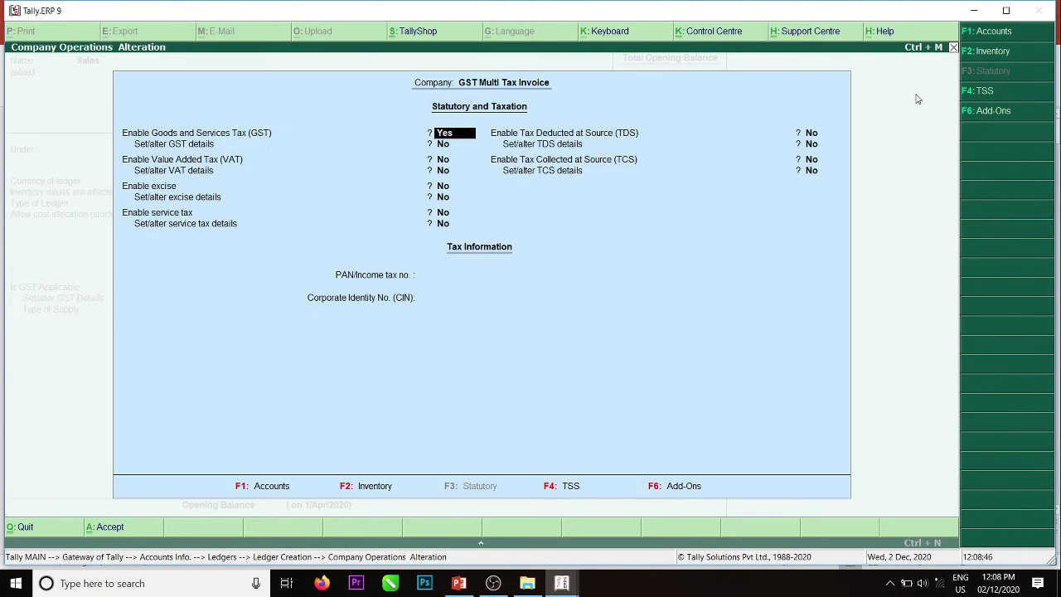
key(Return)
key(y)
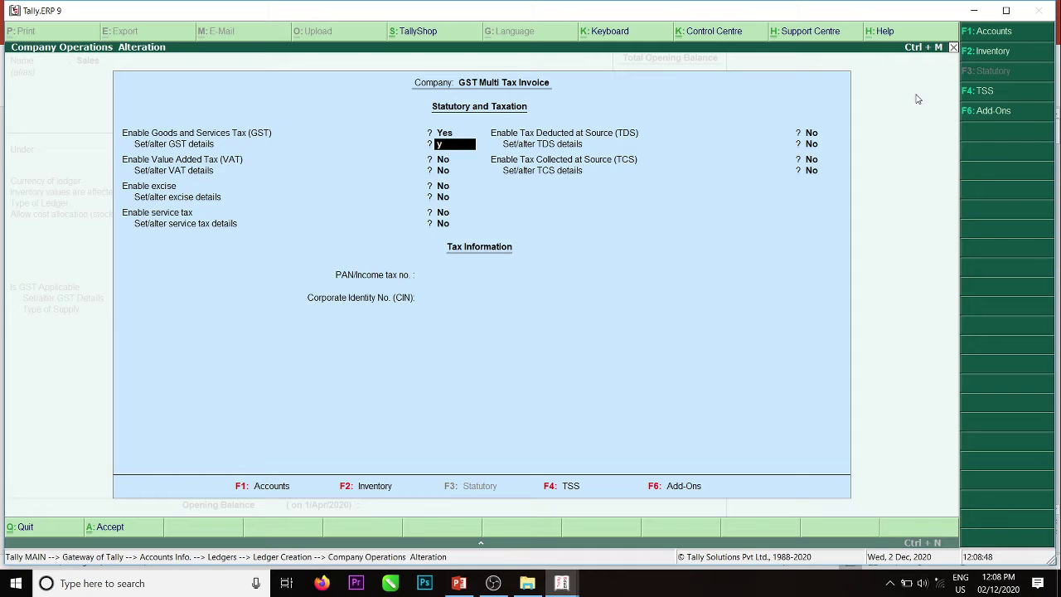
key(Return)
key(Return)
key(Return)
key(Return)
key(Return)
key(Return)
key(Return)
key(Return)
key(Return)
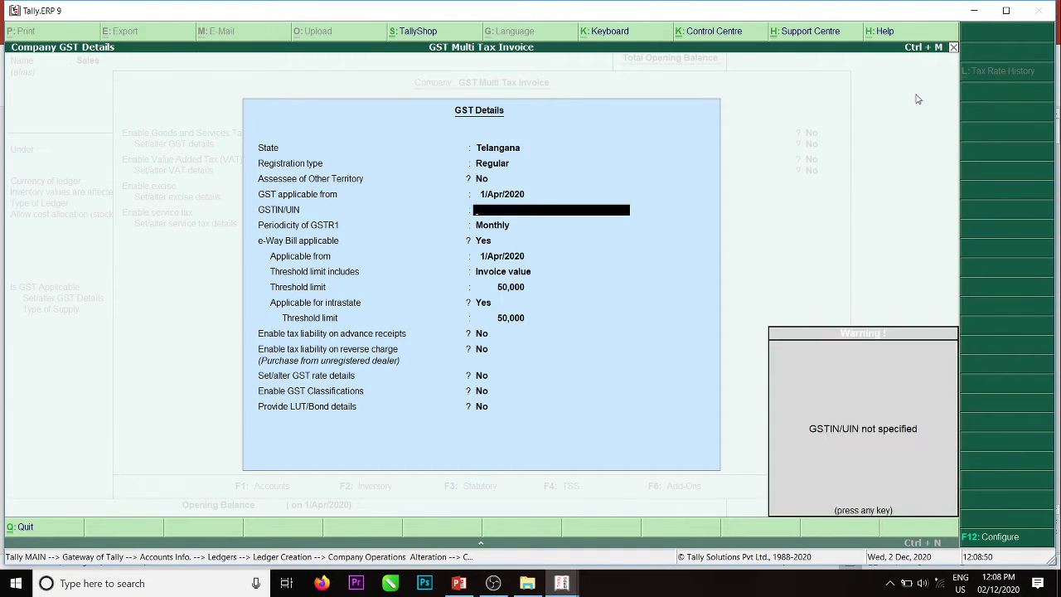
key(Return)
key(Return)
key(Return)
key(Return)
key(Return)
key(Return)
key(Return)
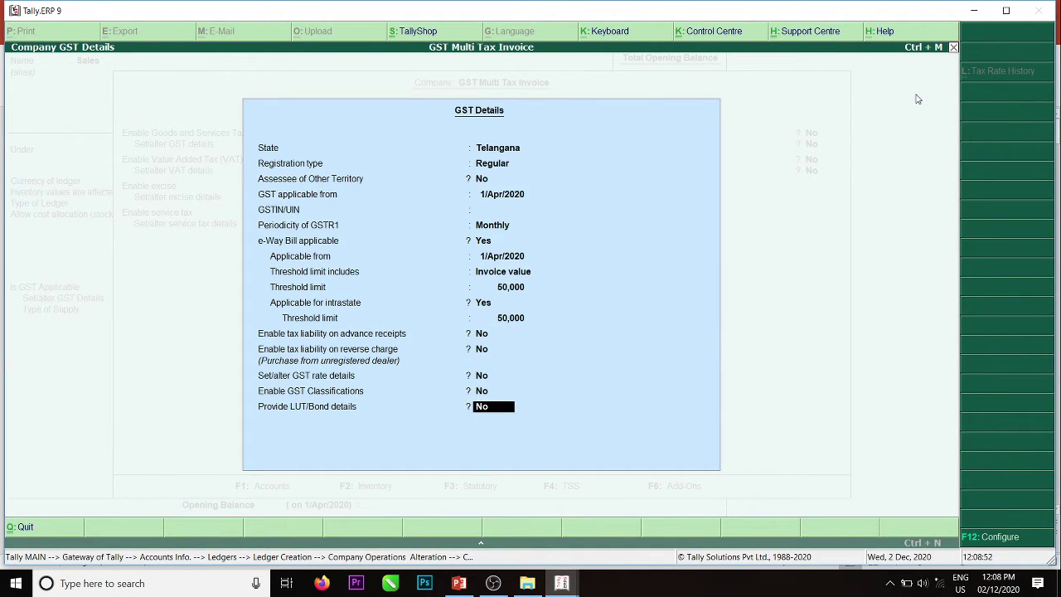
key(Return)
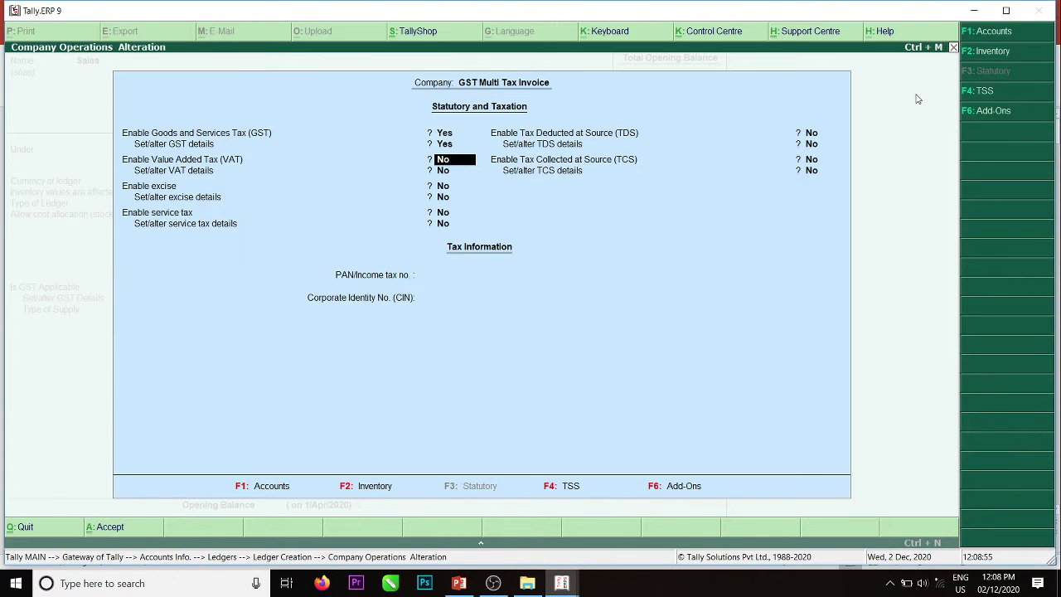
key(Escape)
key(Return)
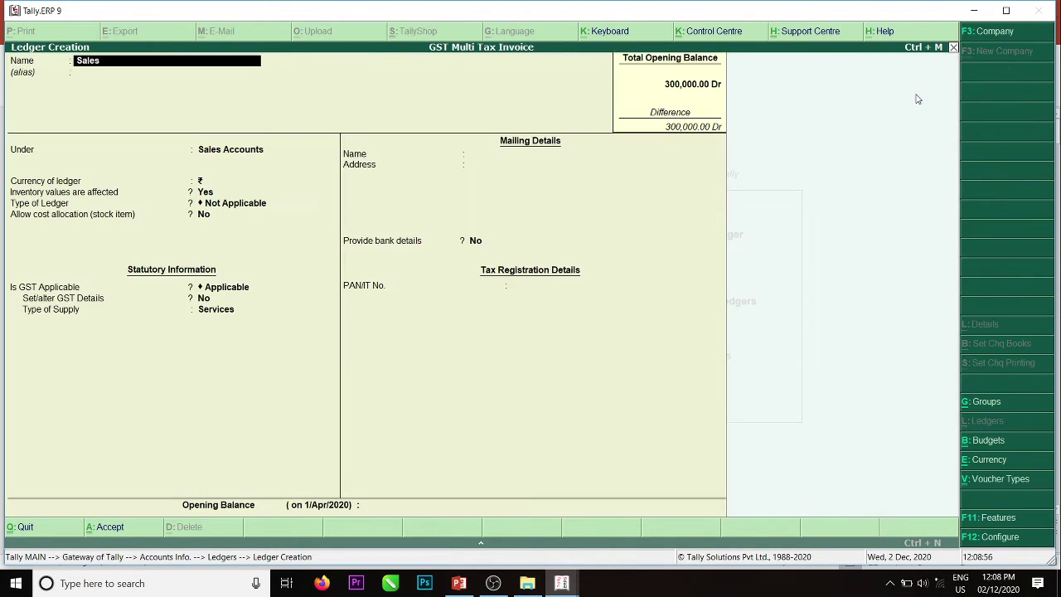
Keep the Sales ledger under Sales Accounts with type Not Applicable, GST Applicable and Set/alter GST Details at No.
key(Return)
key(Return)
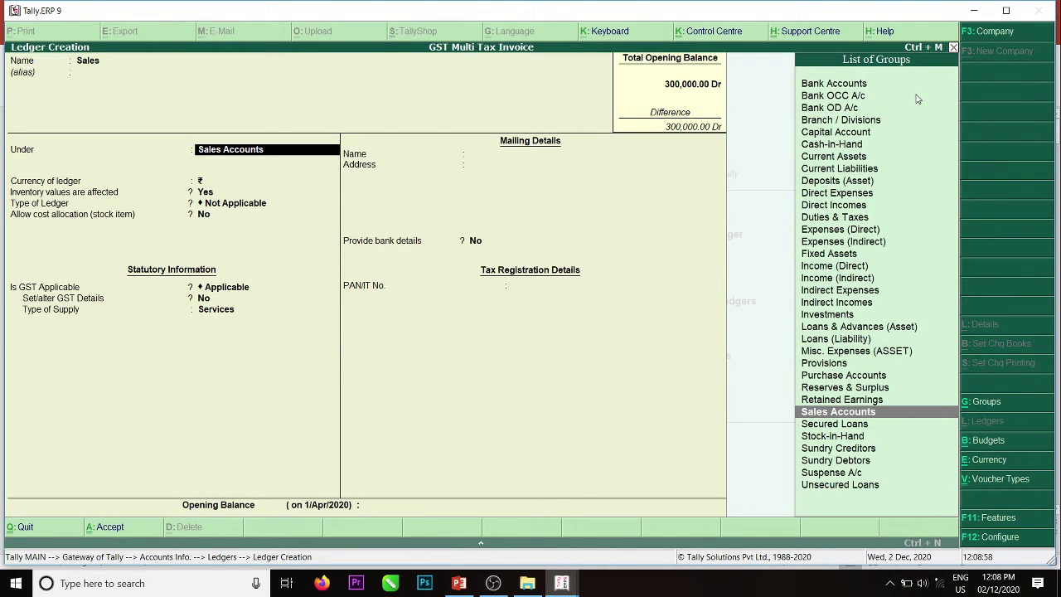
key(Return)
key(Return)
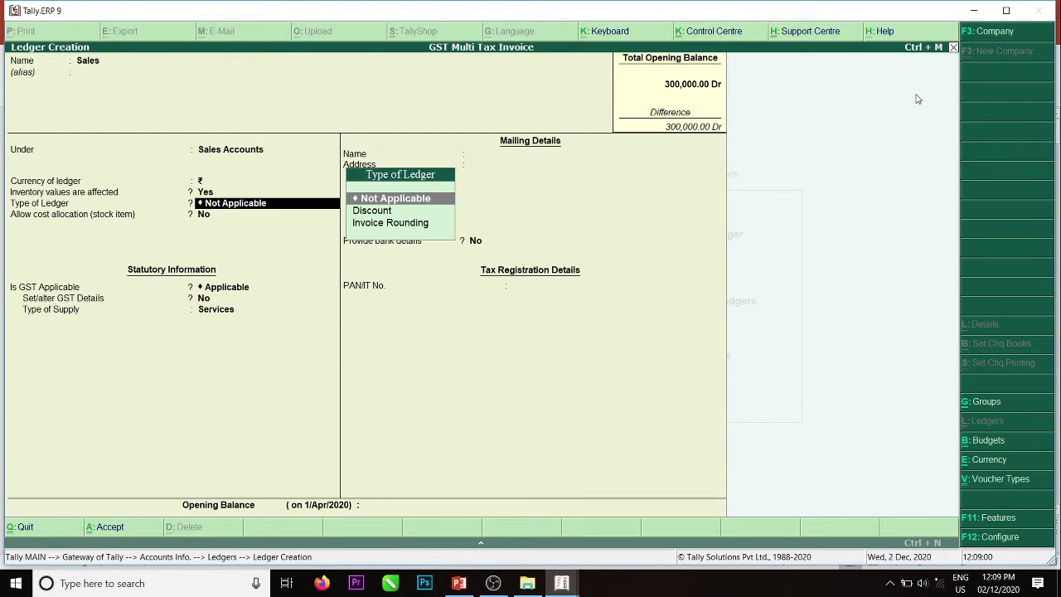
key(Return)
key(Return)
key(Return)
key(Return)
key(Return)
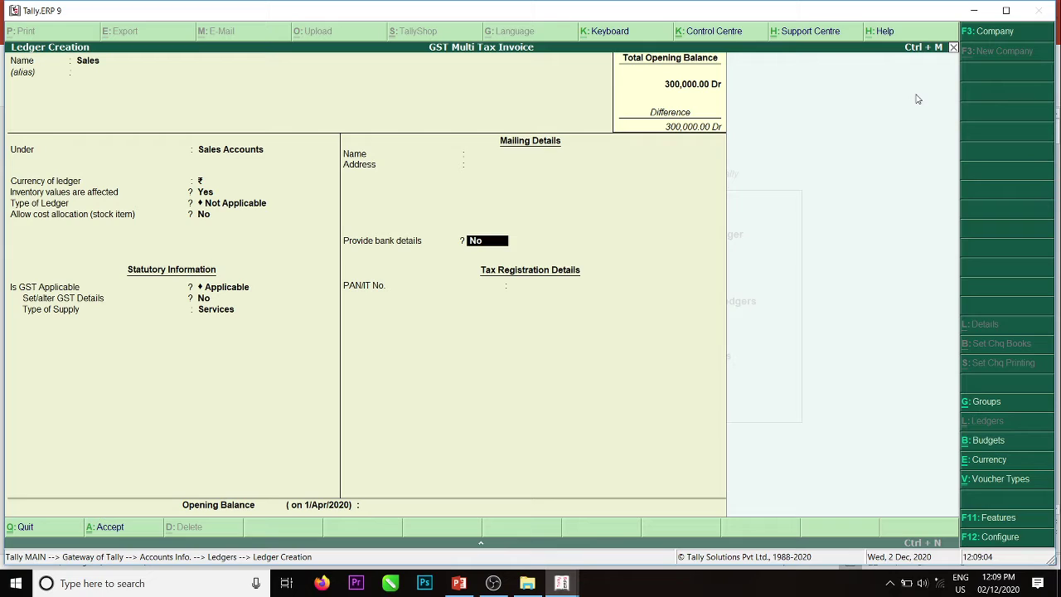
Set the type of supply for Sales to Goods, leave the opening balance empty, and save the ledger.
key(BackSpace)
key(Up)
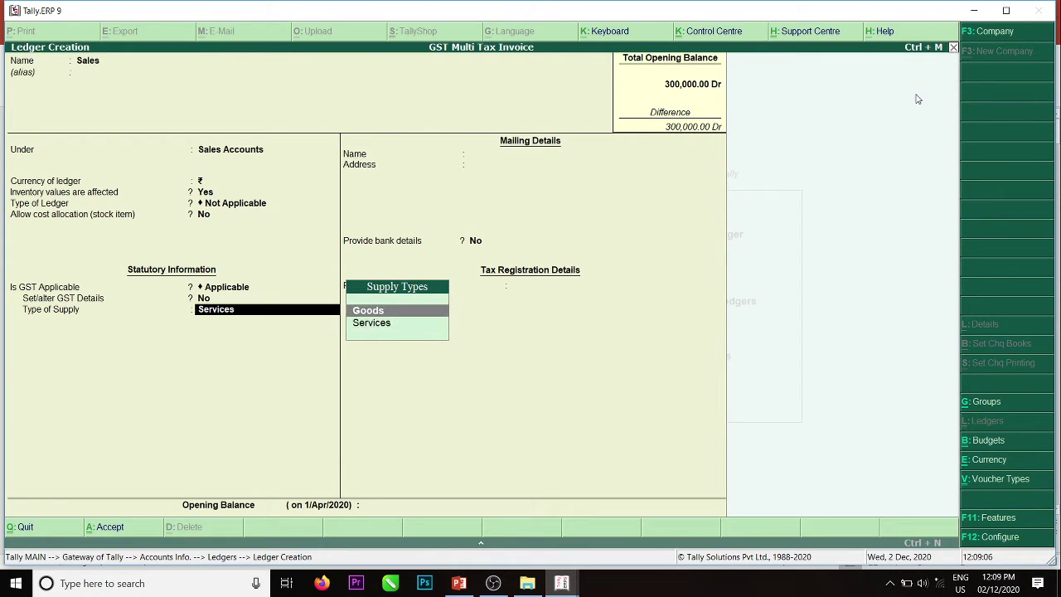
key(Return)
key(Return)
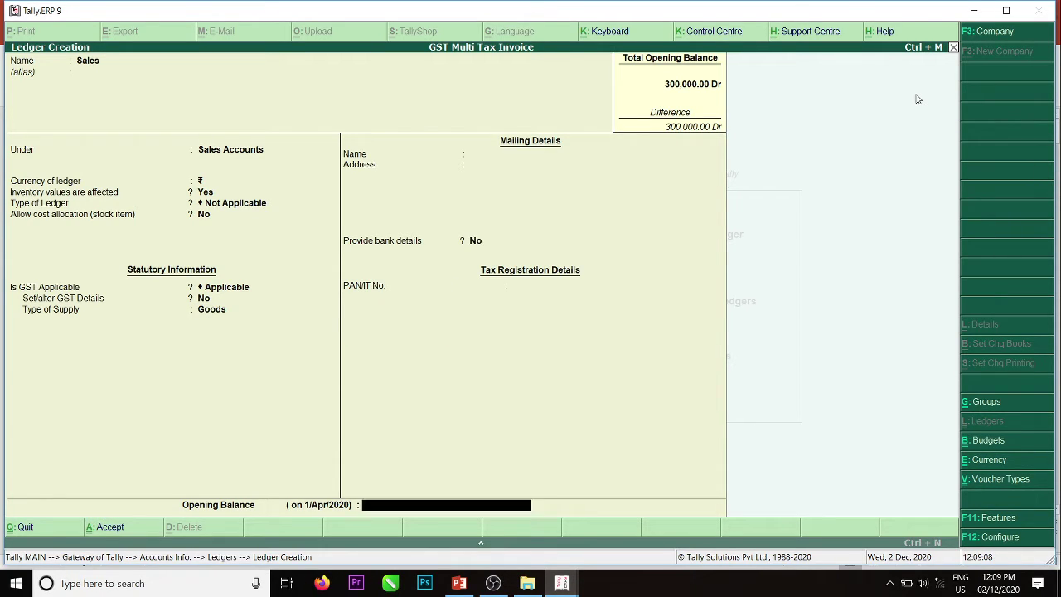
key(Return)
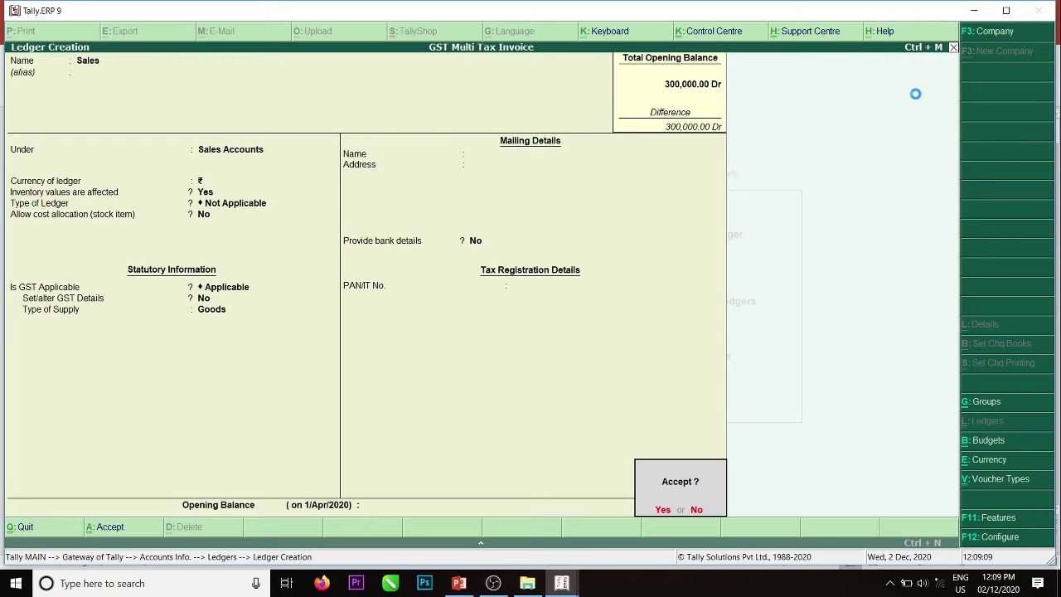
key(Return)
Name a new ledger Purchases, without an alias, and place it under Purchase Accounts with inventory values affected.
text(P)
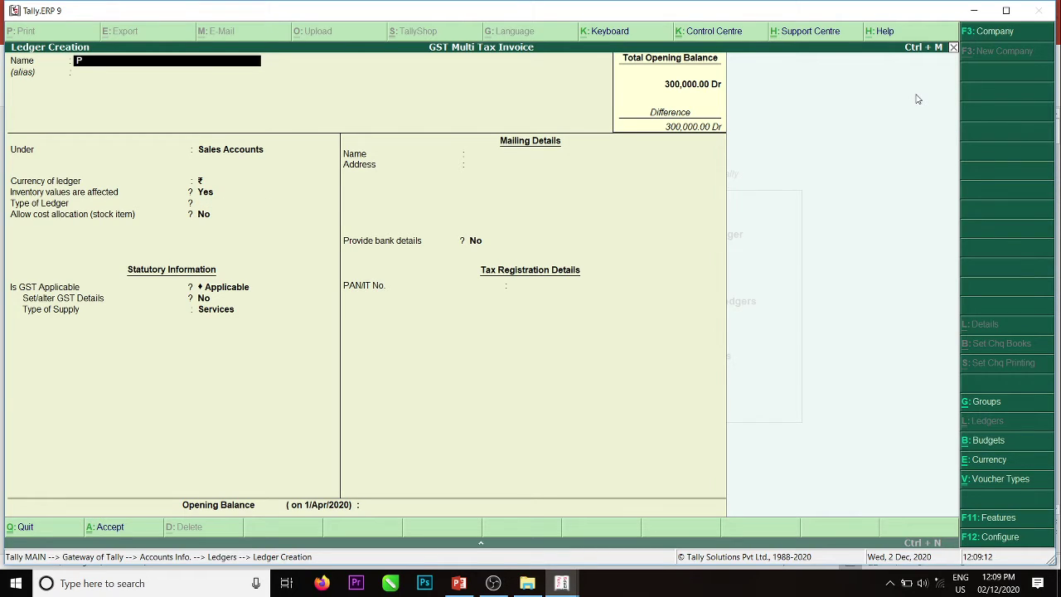
text(urchases)
key(Return)
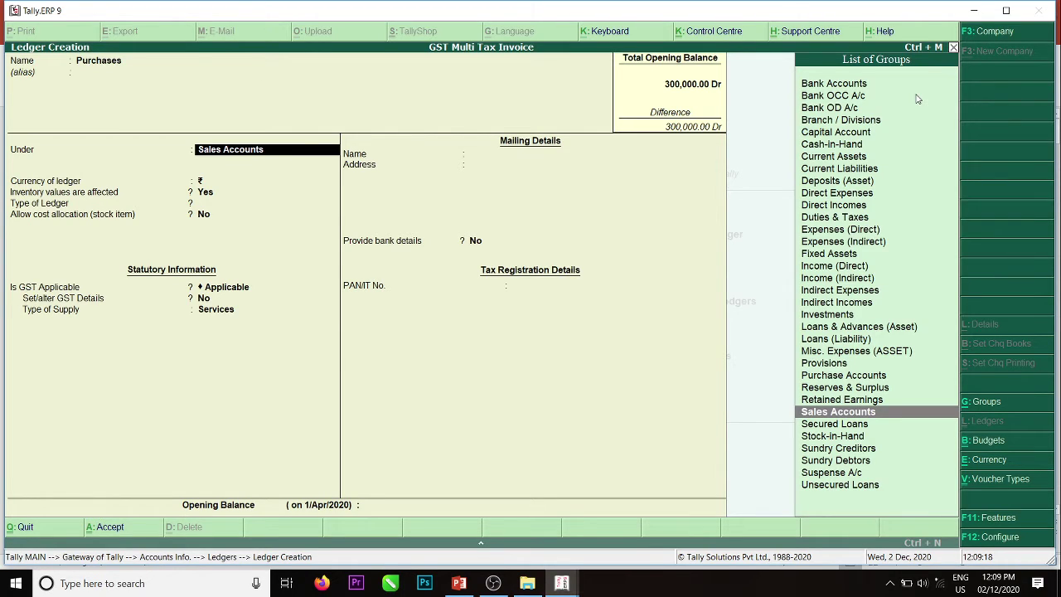
text(P)
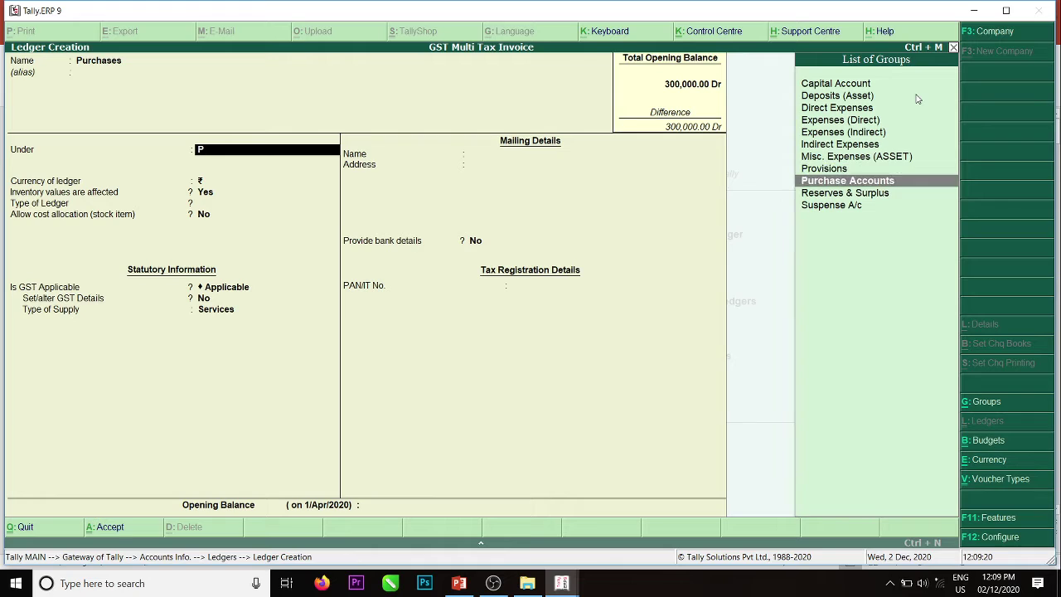
key(Return)
key(Return)
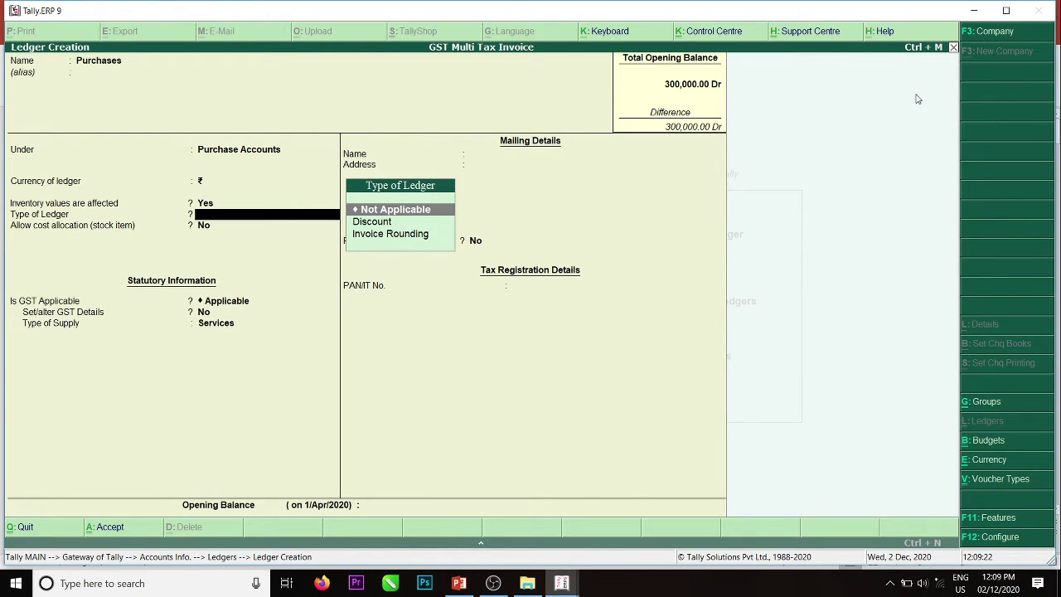
Keep Purchases at type Not Applicable and GST Applicable, and set Set/alter GST Details to Yes.
key(Return)
key(Return)
key(Return)
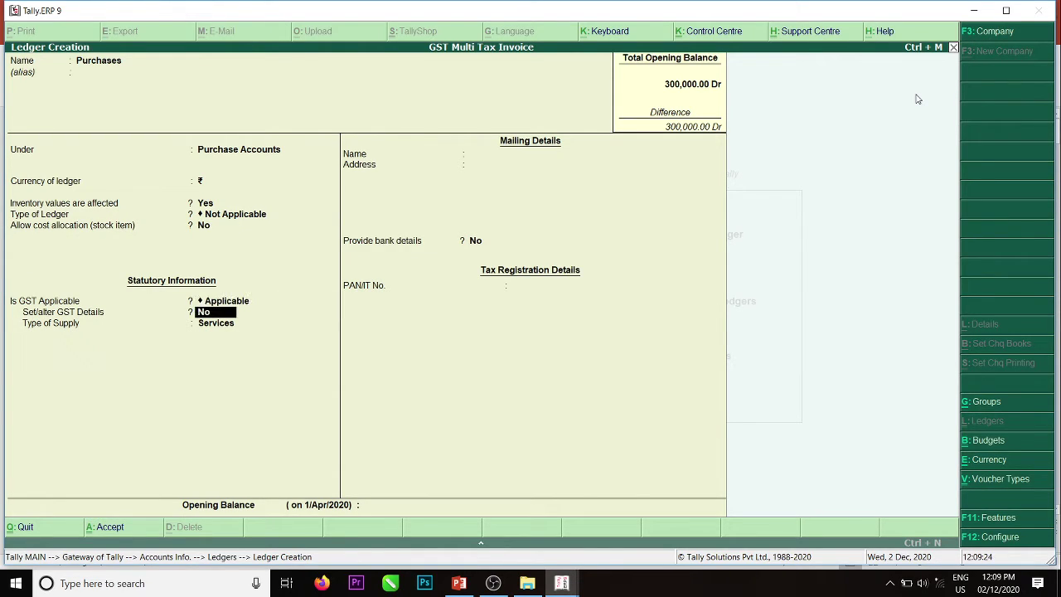
key(y)
key(Return)
key(Return)
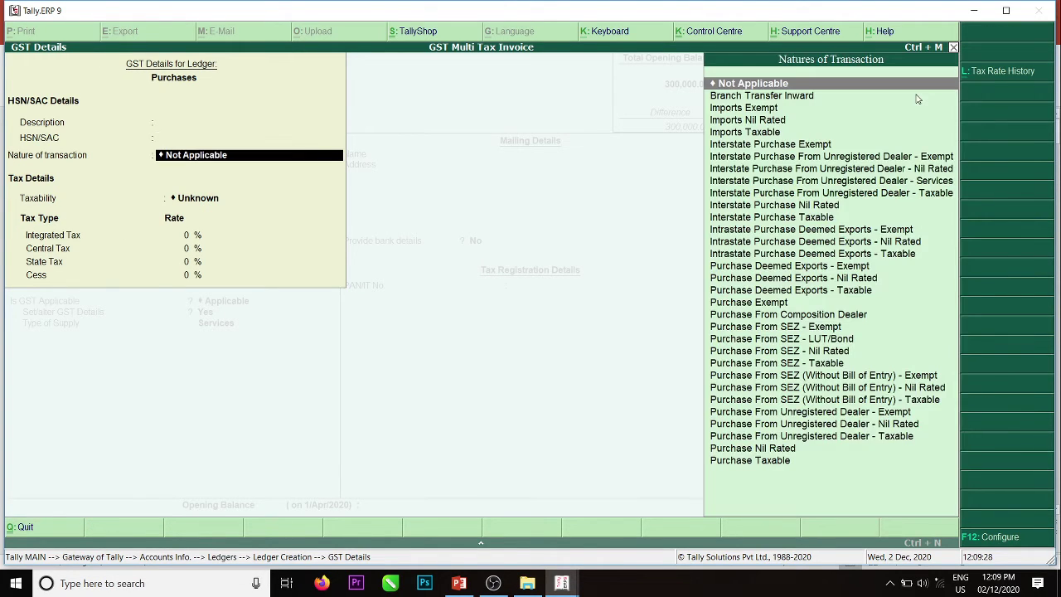
In the Purchases GST details, leave description and HSN/SAC empty and set the nature of transaction to Purchase Taxable.
key(BackSpace)
key(BackSpace)
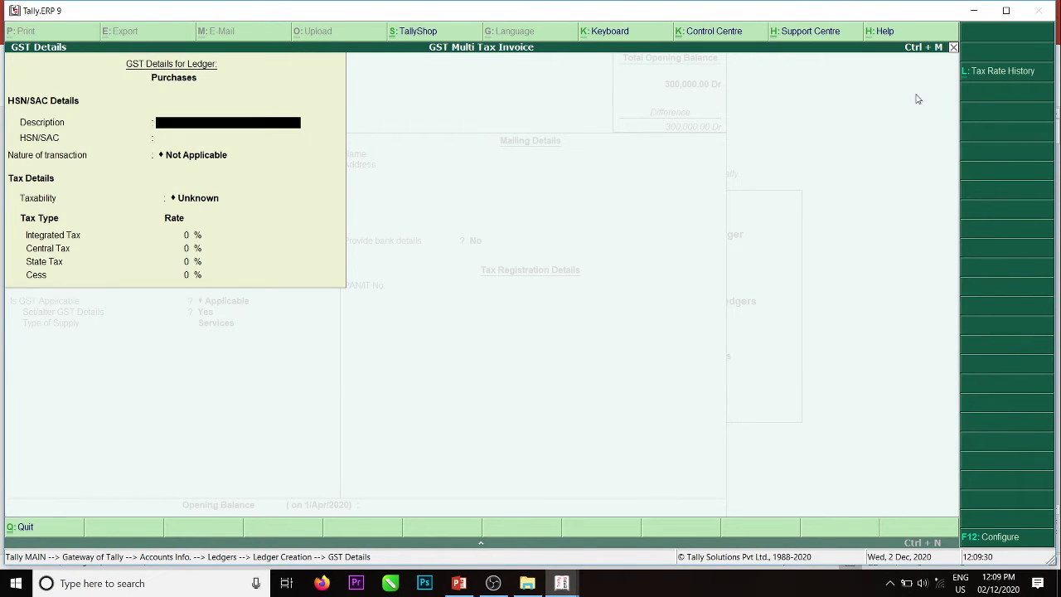
key(Return)
key(Return)
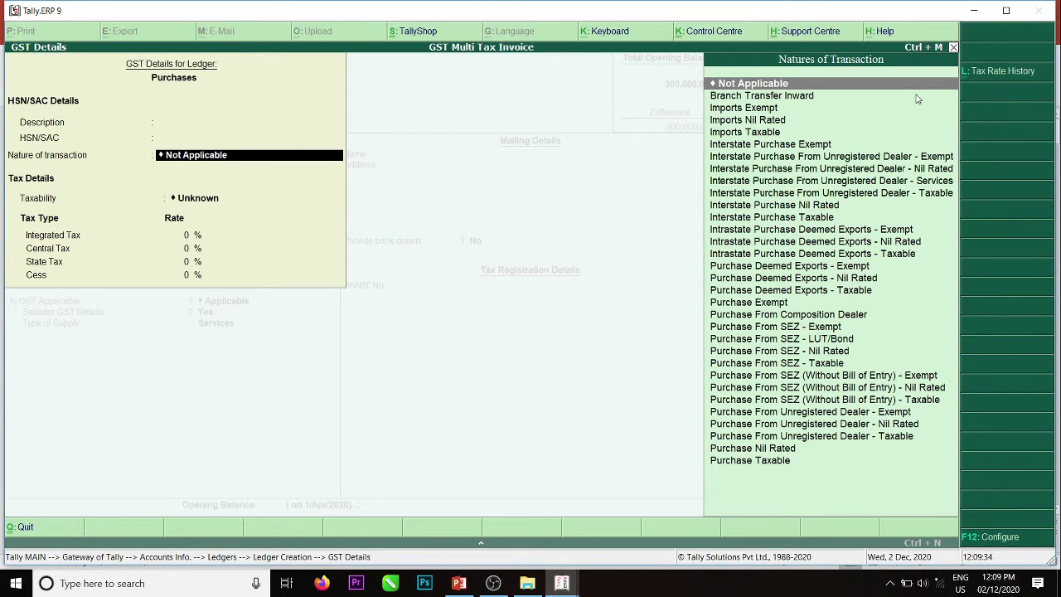
key(Down)
key(Down)
key(Down)
key(Down)
key(Down)
key(Down)
key(Down)
key(Down)
key(Down)
key(Down)
key(Down)
key(Down)
key(Down)
key(Down)
key(Down)
key(Down)
key(Down)
key(Down)
key(Down)
key(Down)
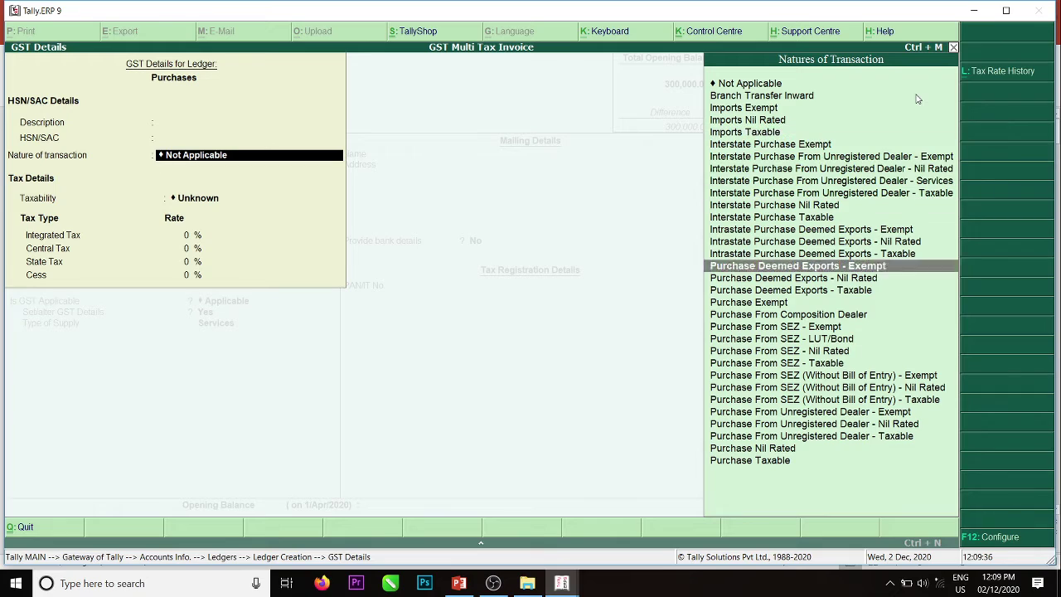
key(Return)
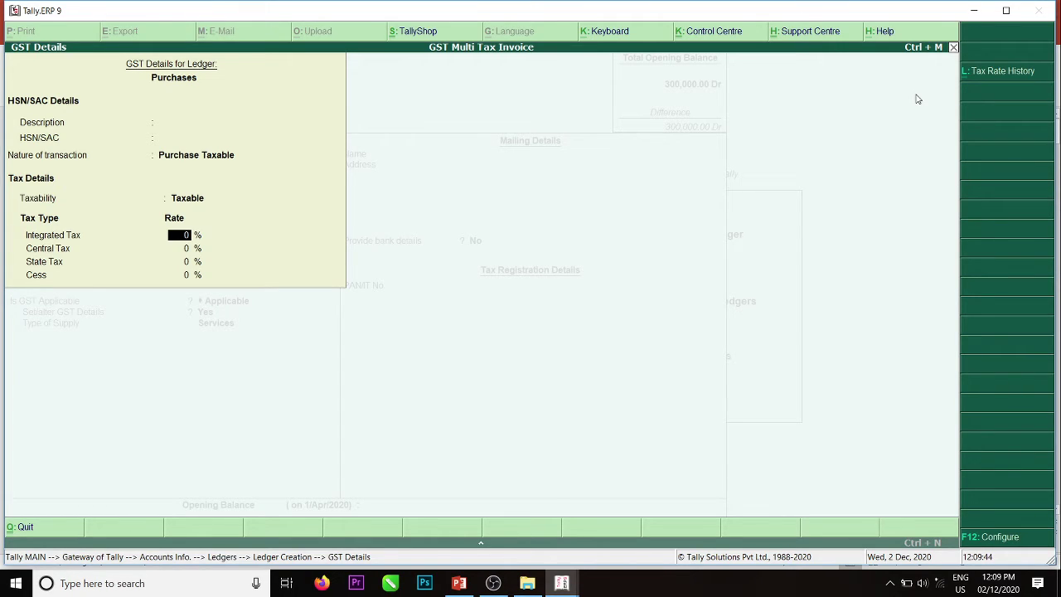
Clear the integrated tax rate for Purchases and leave its GST details without saving them.
text(1)
key(BackSpace)
key(BackSpace)
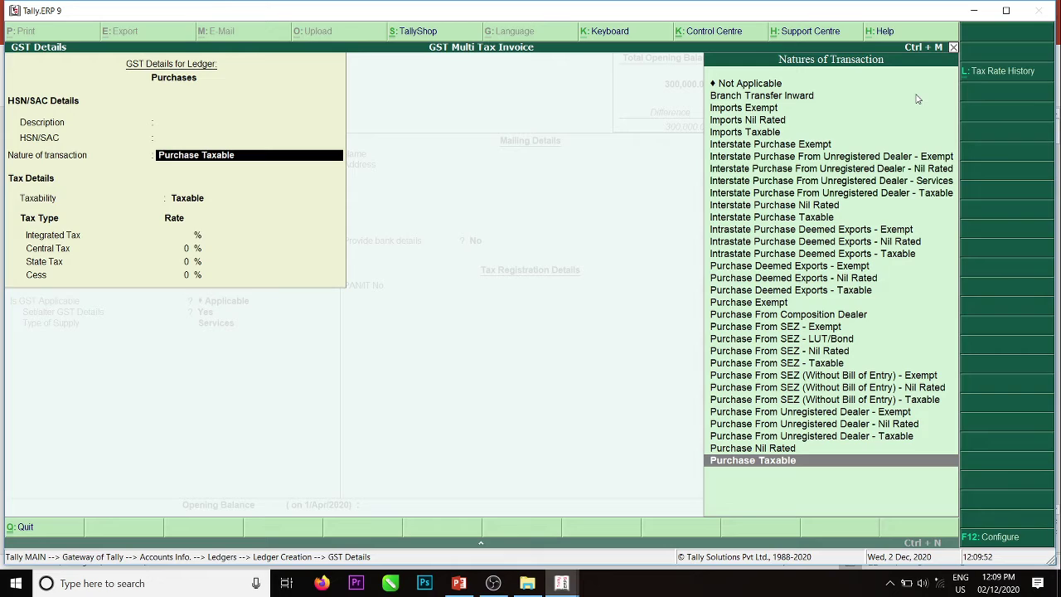
key(BackSpace)
key(BackSpace)
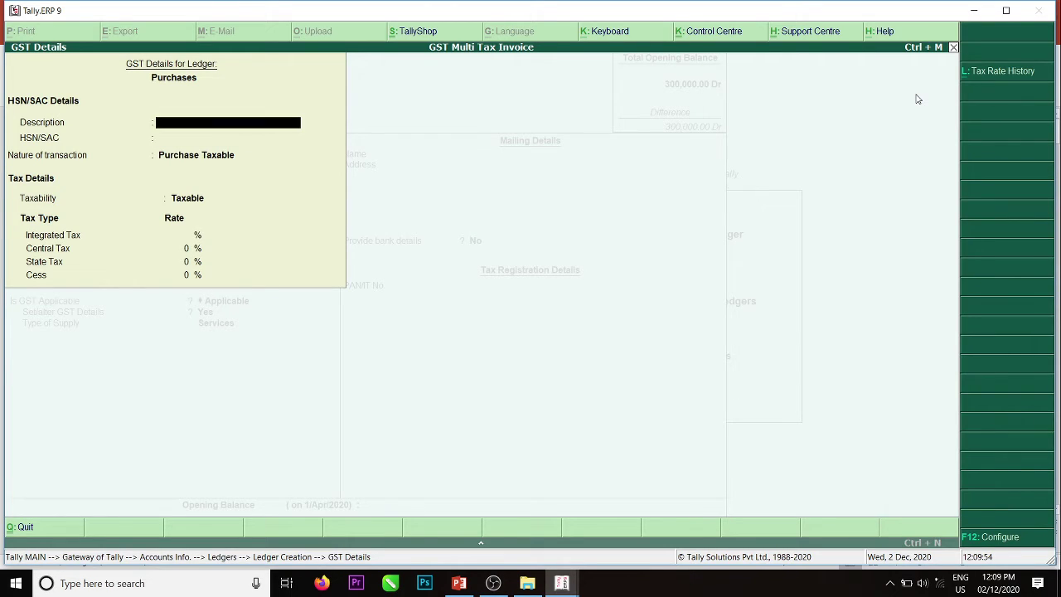
key(Escape)
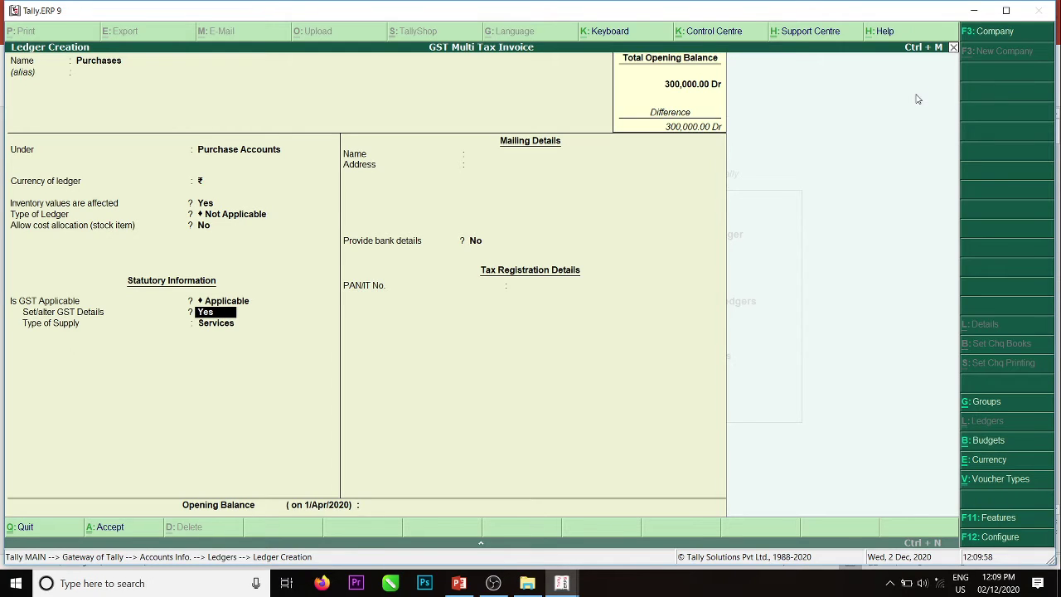
Set the type of supply for Purchases to Goods, without an opening balance, and save the ledger.
key(Return)
key(Return)
key(Return)
key(Return)
key(Return)
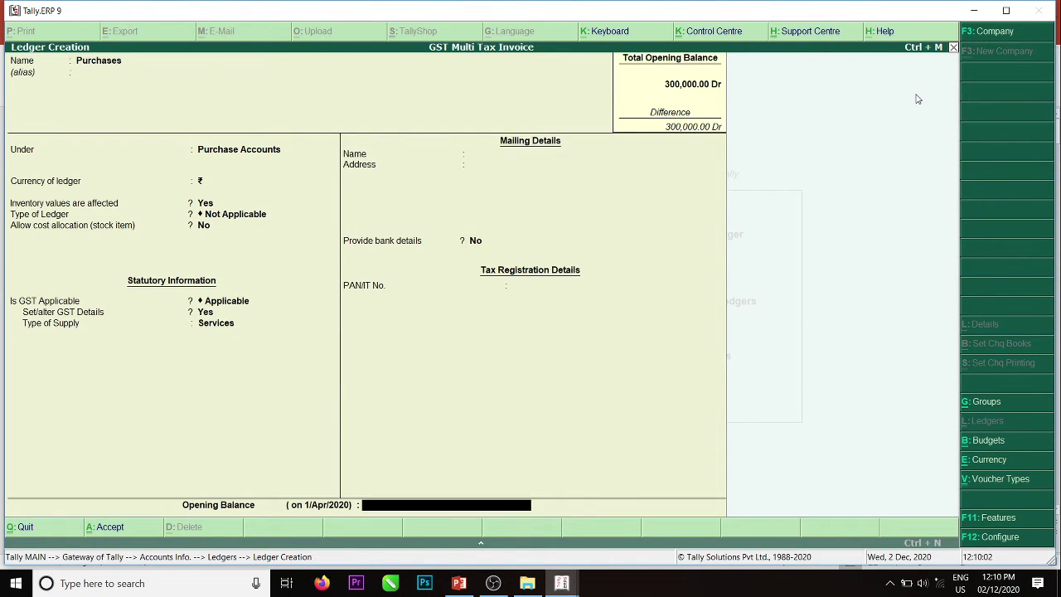
key(BackSpace)
key(BackSpace)
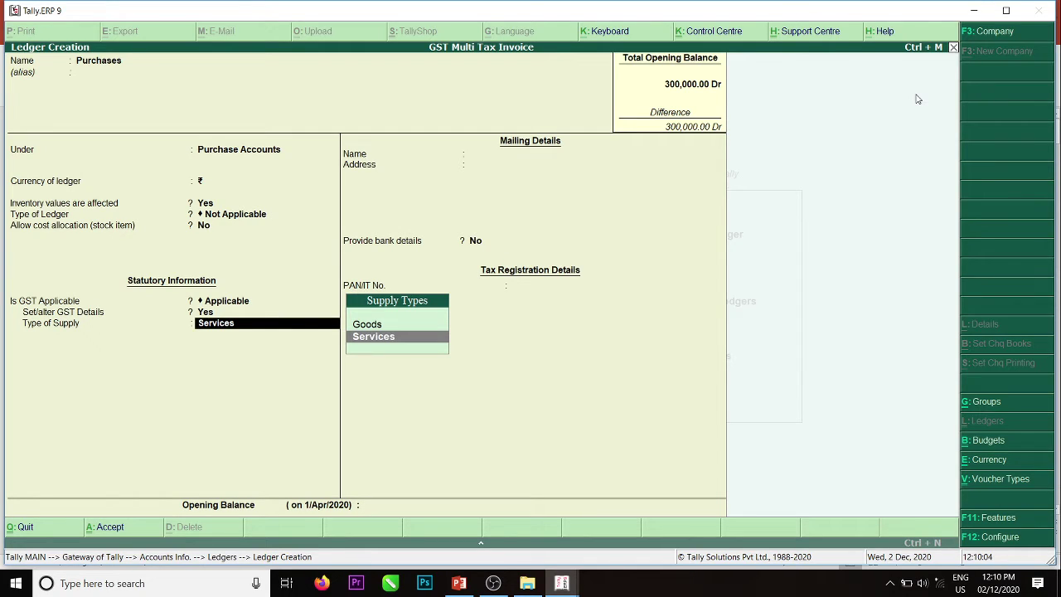
key(Up)
key(Return)
key(Return)
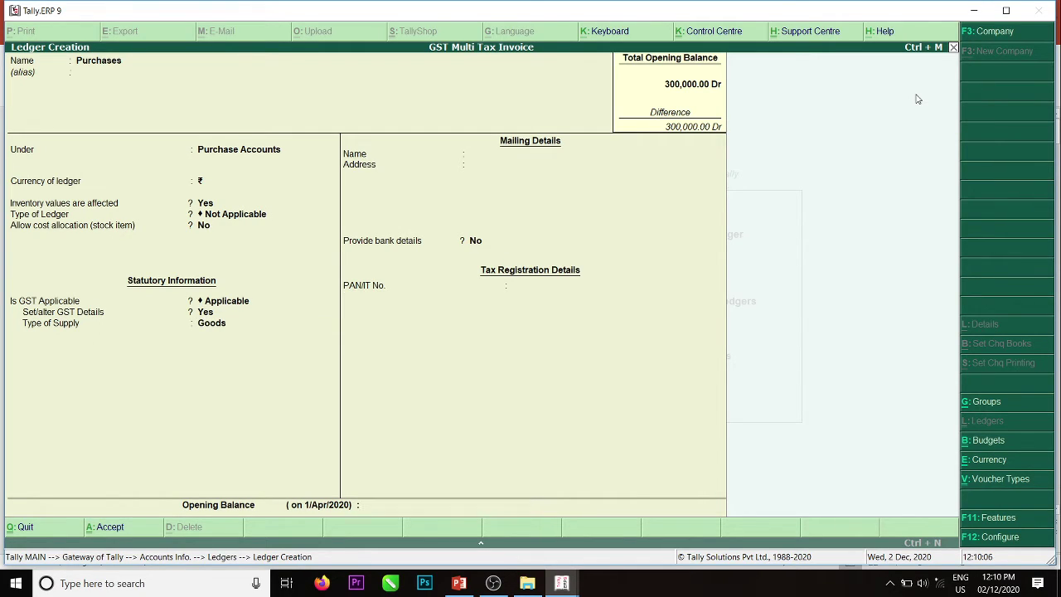
key(Return)
key(Return)
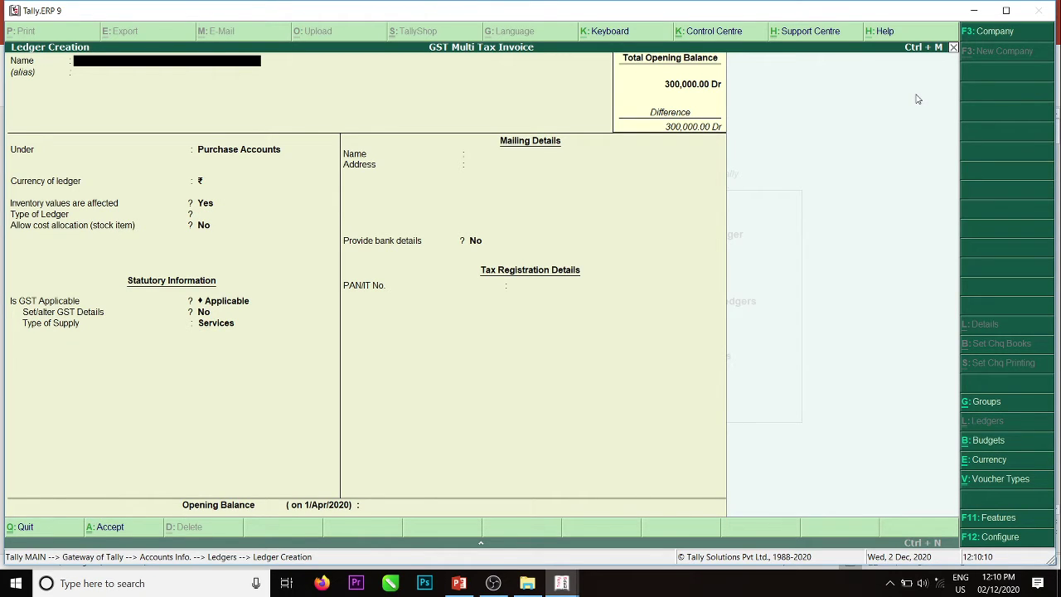
Leave ledger creation and open the existing Sales ledger for alteration.
key(Escape)
key(Down)
key(Down)
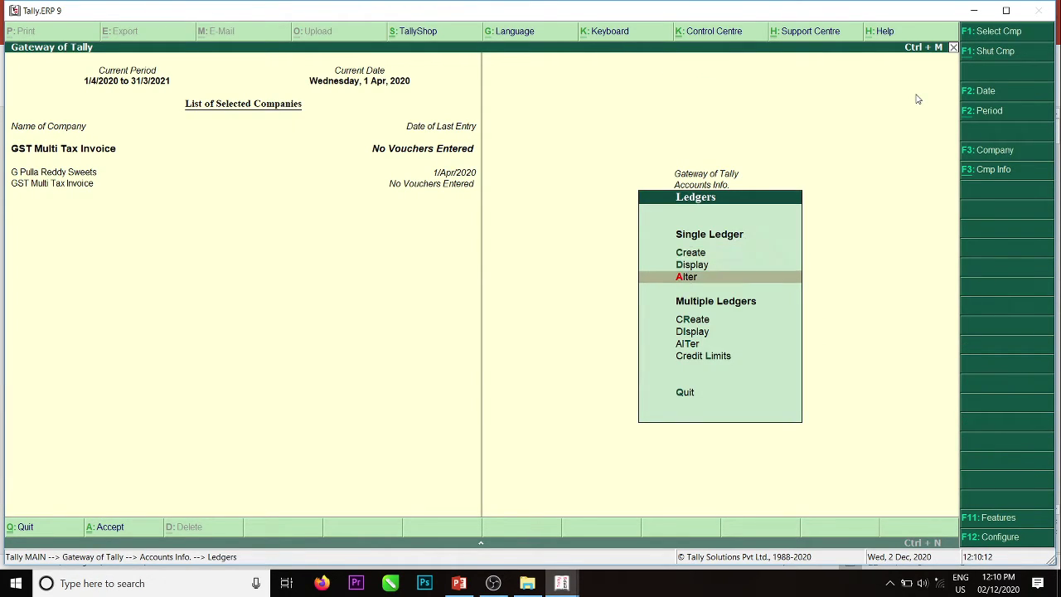
key(Return)
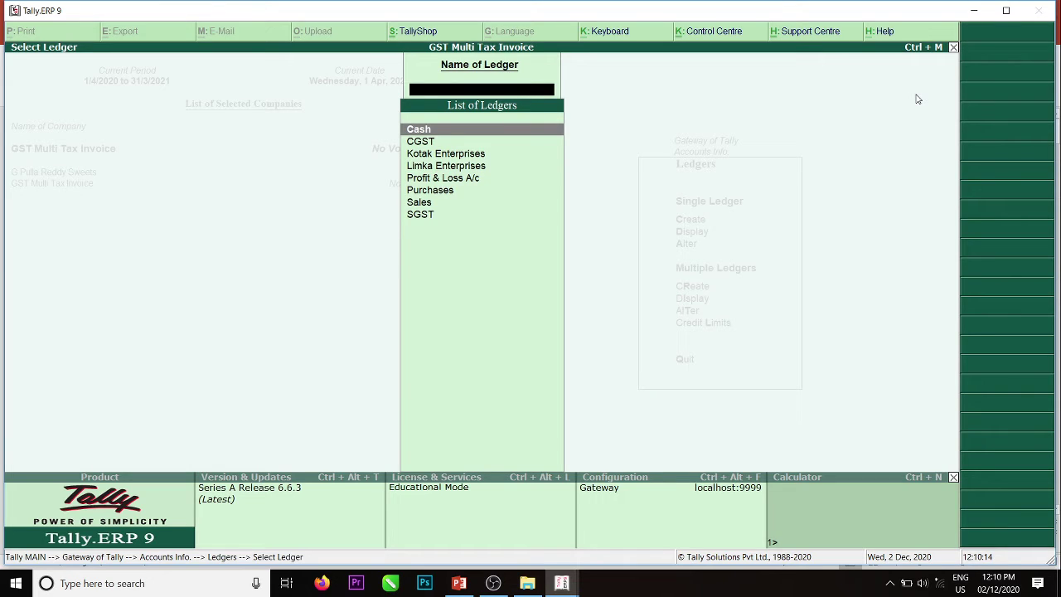
key(Down)
key(Down)
key(Down)
key(Down)
key(Down)
key(Down)
key(Return)
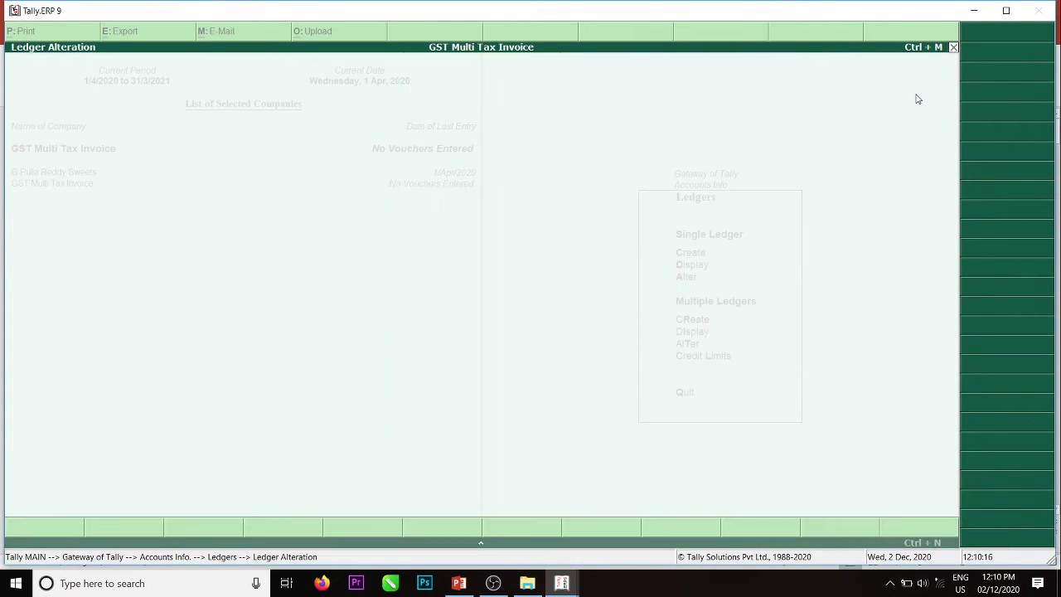
Keep the Sales group, type Not Applicable and GST Applicable, and set Set/alter GST Details to Yes.
key(Return)
key(Return)
key(Return)
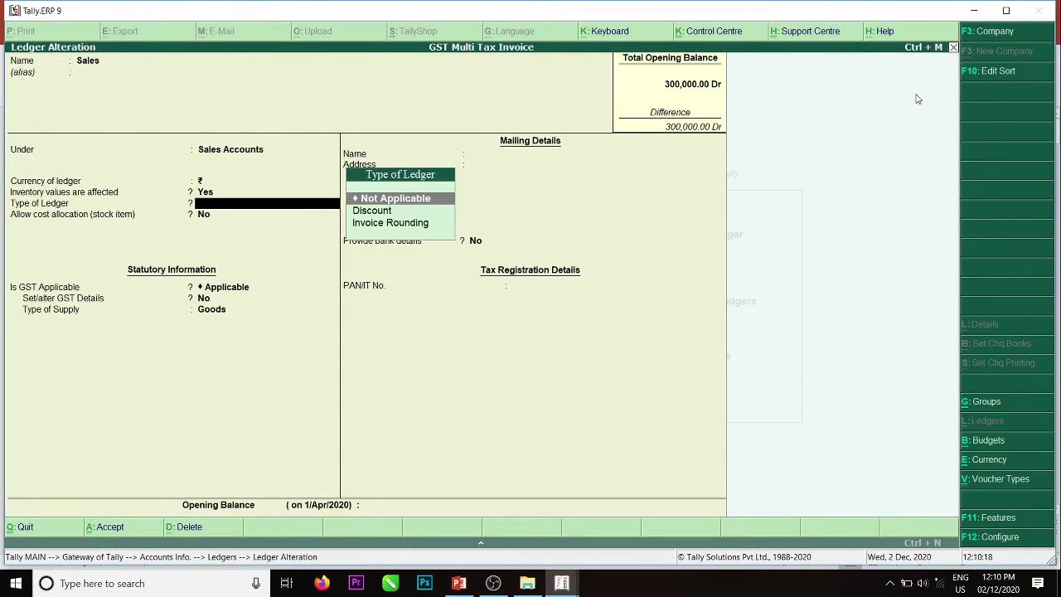
key(Return)
key(Return)
key(Return)
key(y)
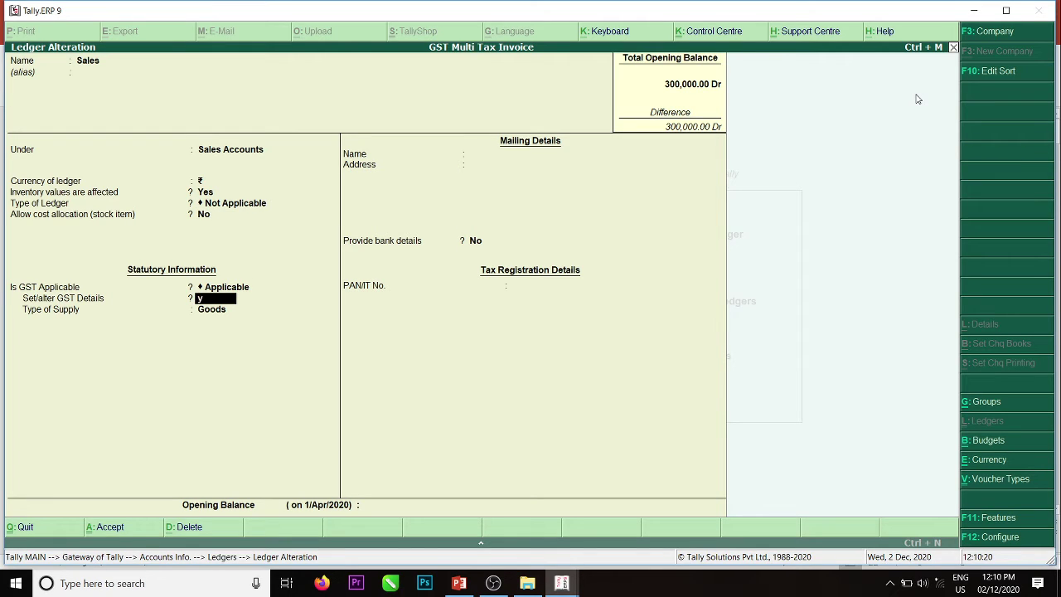
key(Return)
Keep the Sales supply type at Goods with no bank details or opening balance, and save the altered ledger.
key(Return)
key(Return)
key(Return)
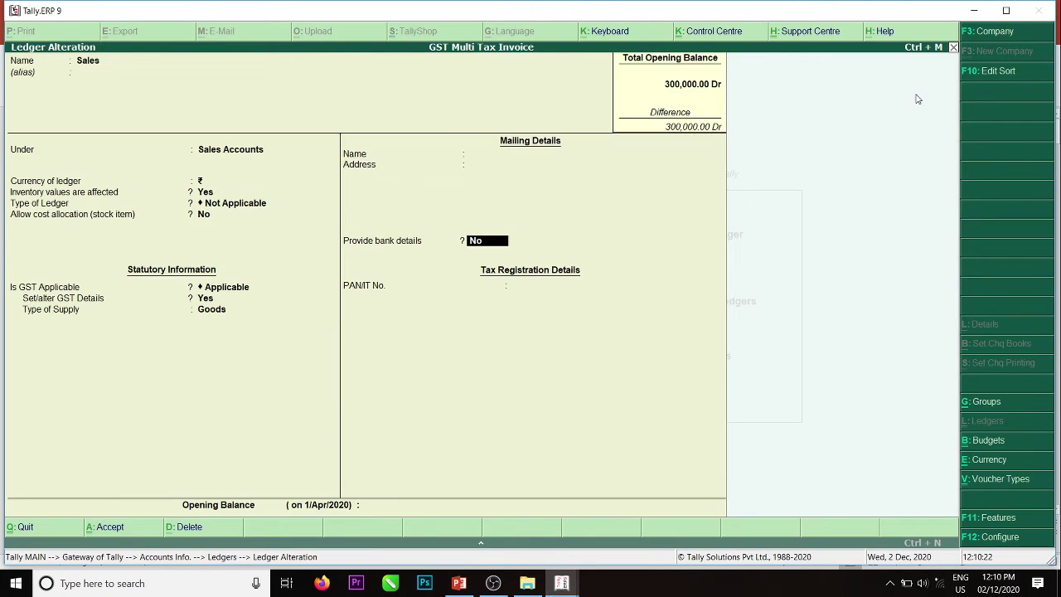
key(Return)
key(Return)
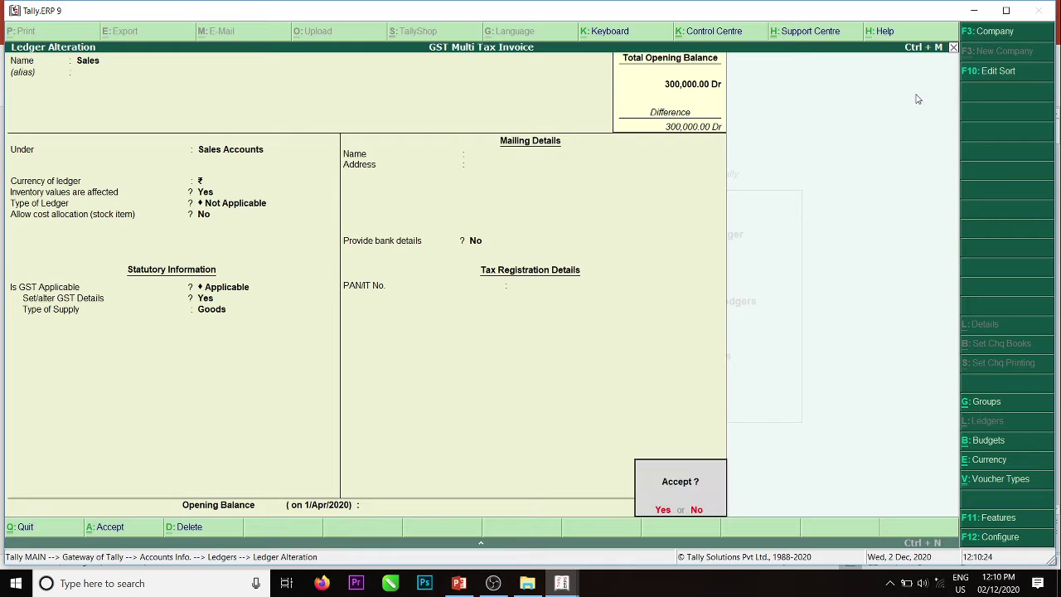
key(Return)
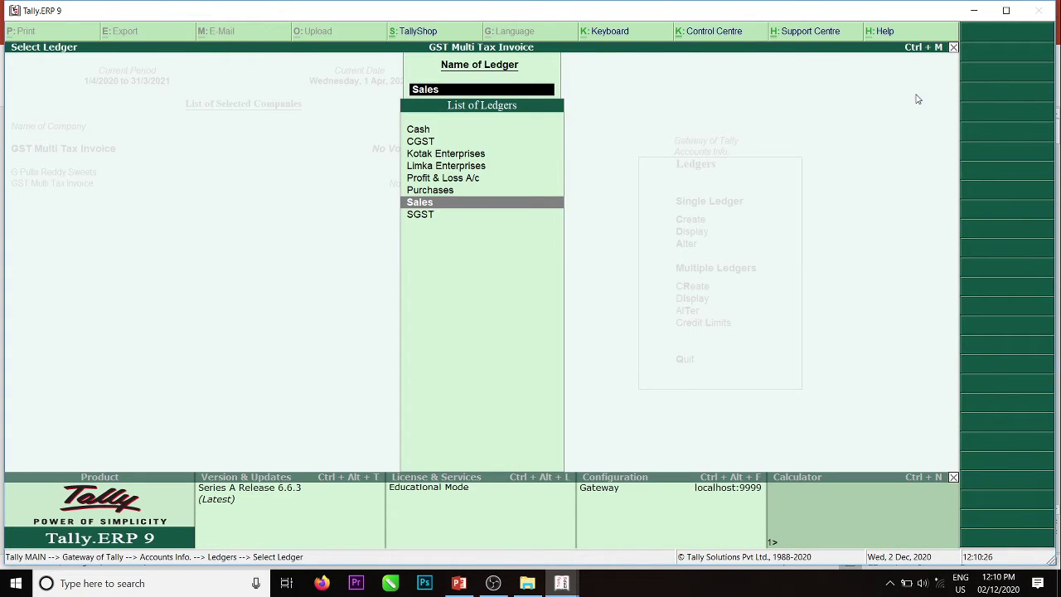
Leave the ledger masters and start a new purchase voucher.
key(Escape)
key(Escape)
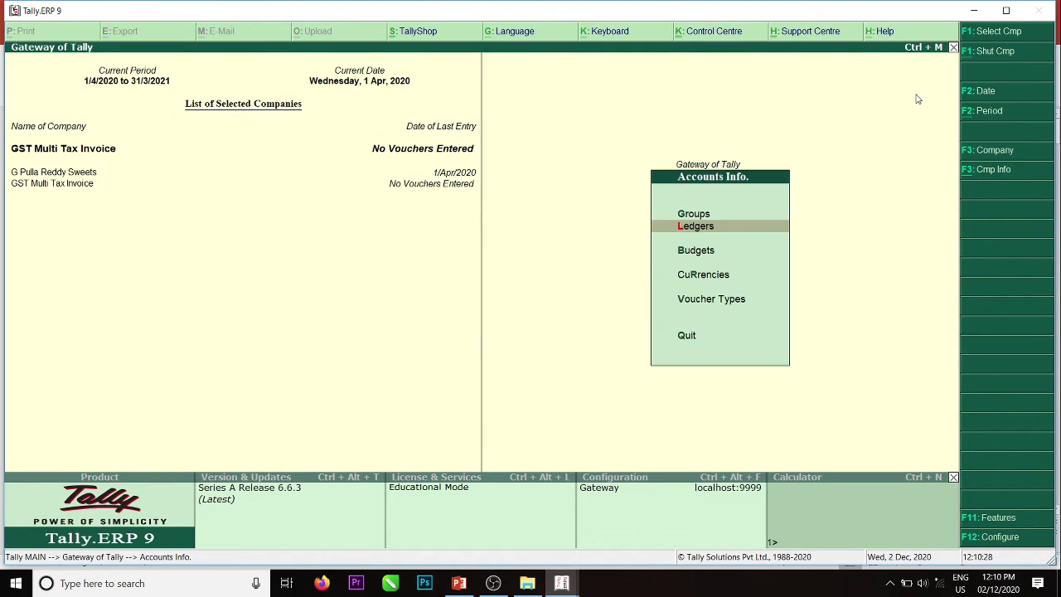
key(Escape)
key(Down)
key(Down)
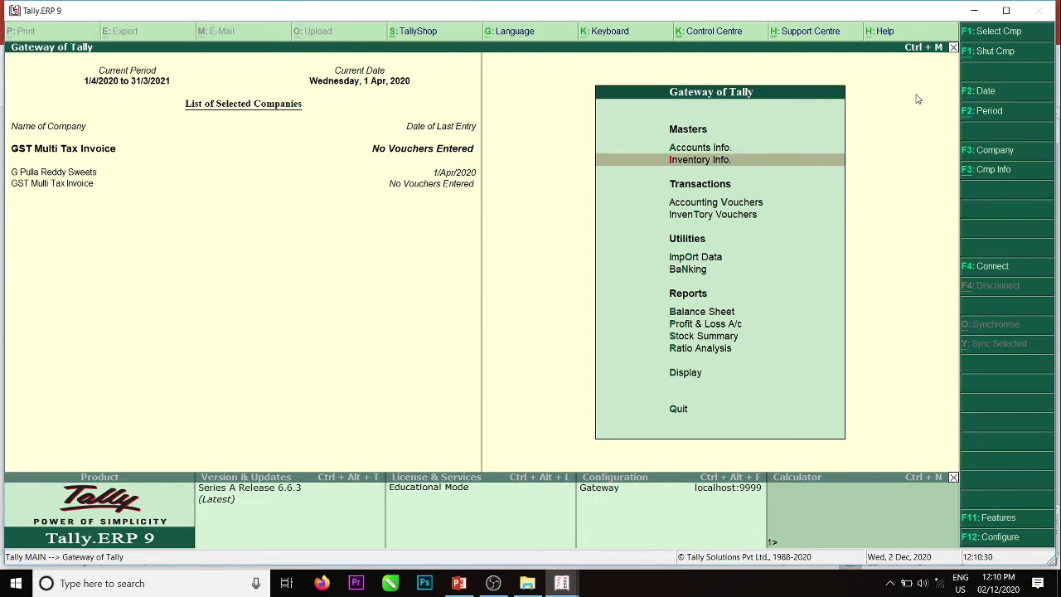
key(Return)
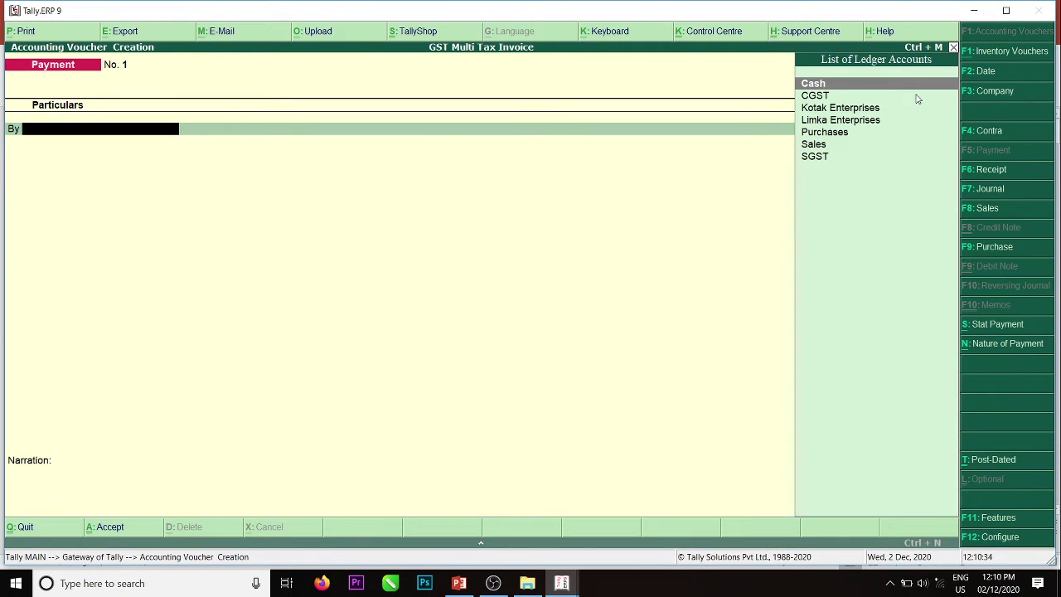
key(F9)
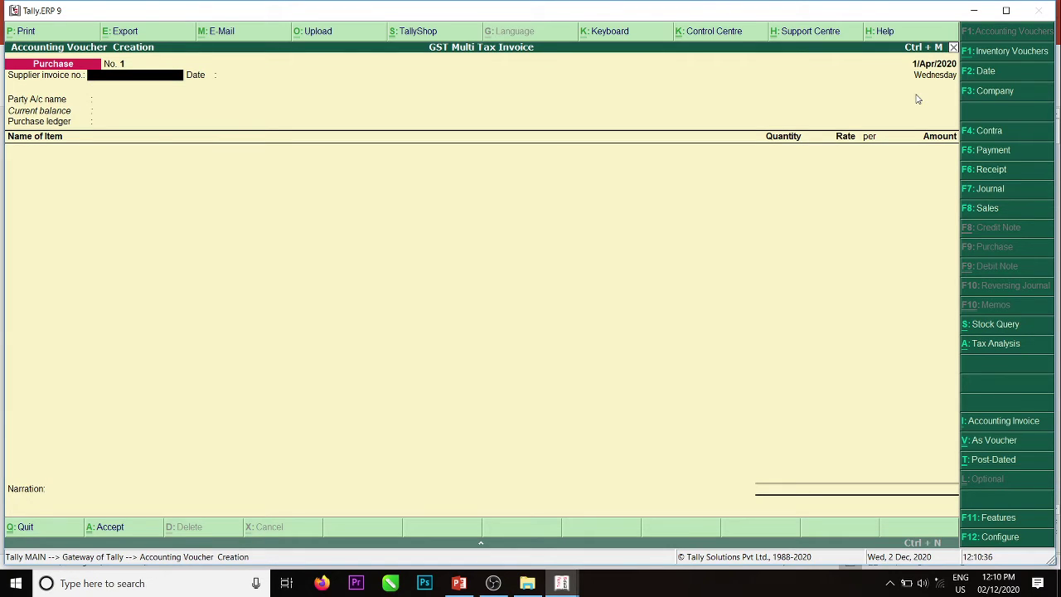
Switch to a new sales voucher with reference number 101 and Kotak Enterprises as the party account.
key(F8)
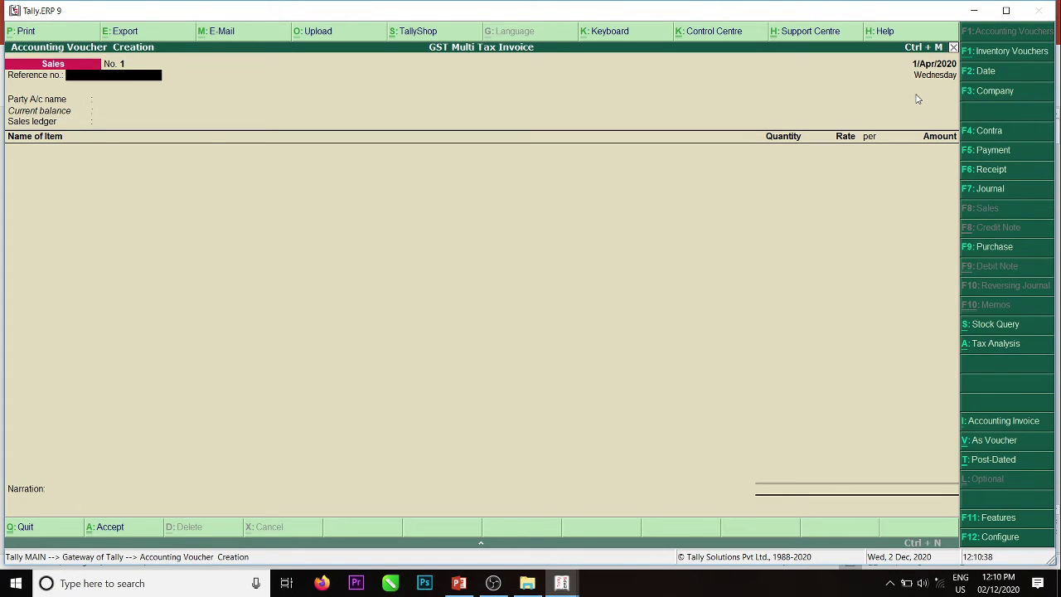
text(101)
key(Return)
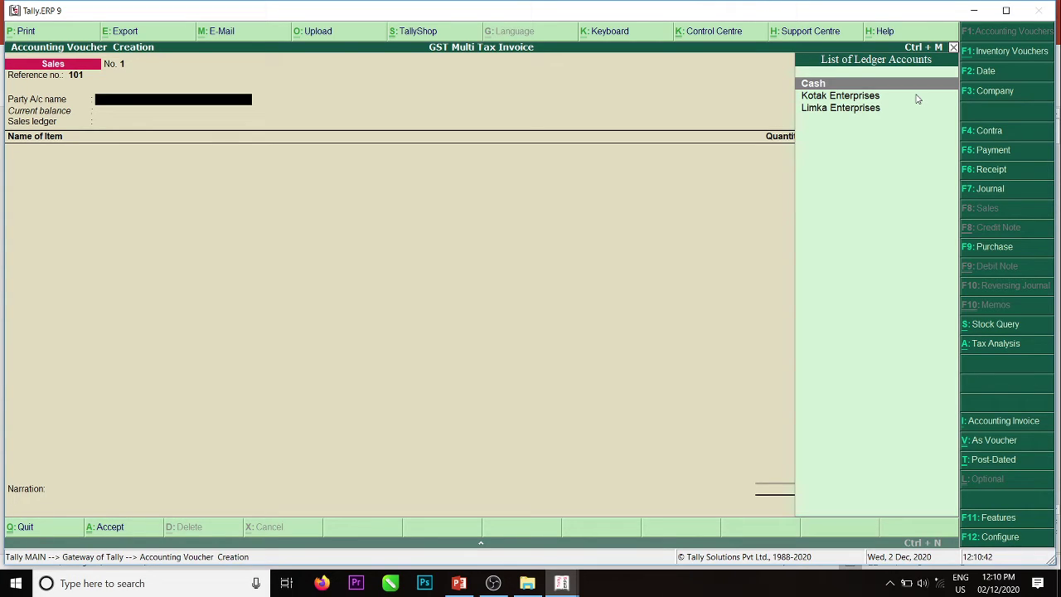
key(Down)
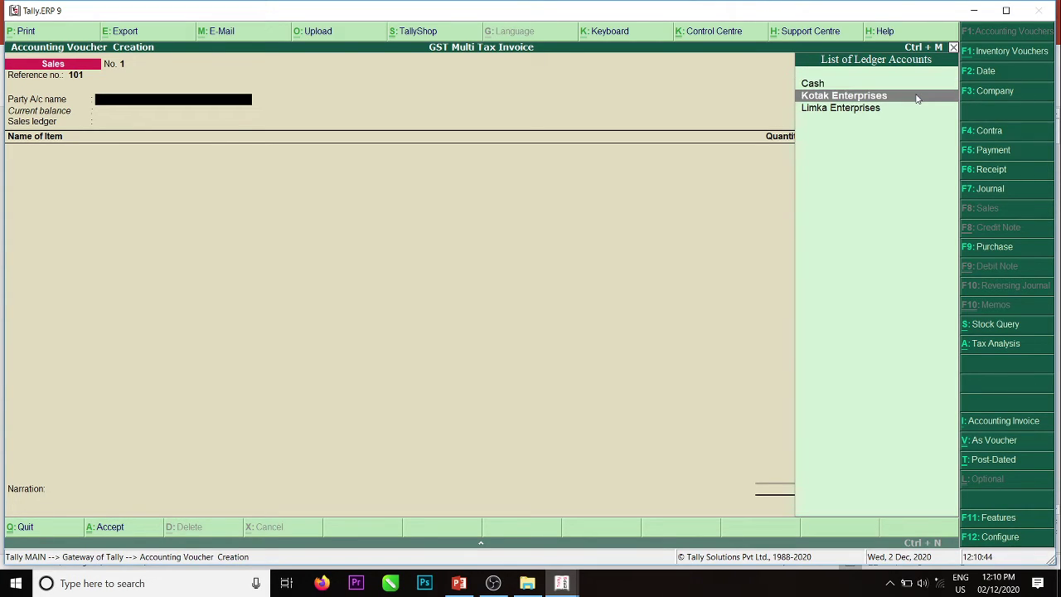
key(Return)
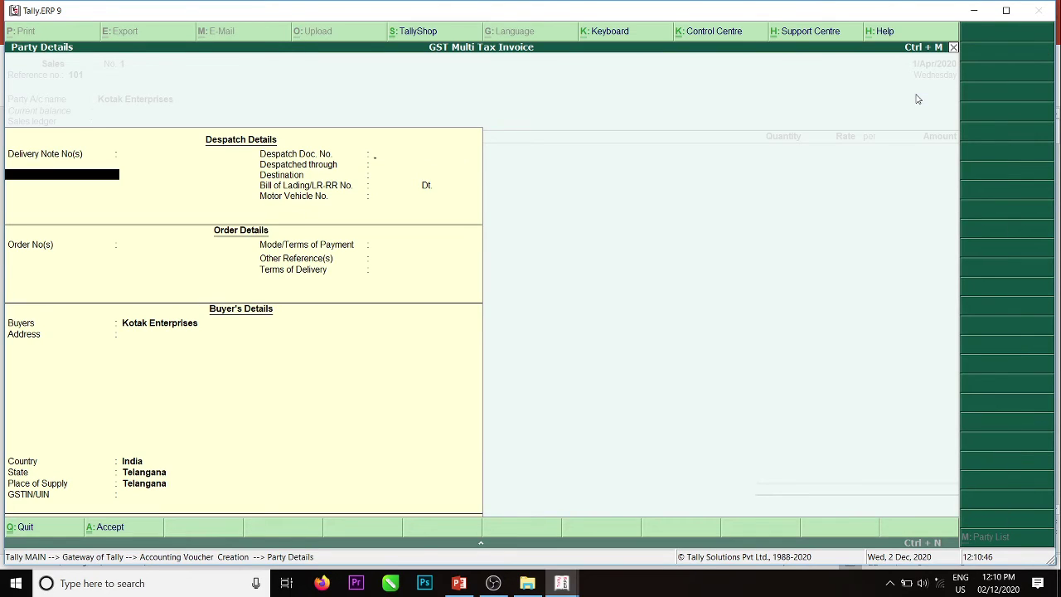
Leave the despatch and order details blank, keep the default buyer's details, and choose Sales as the sales ledger.
key(Return)
key(Return)
key(Return)
key(Return)
key(Return)
key(Return)
key(Return)
key(Return)
key(Return)
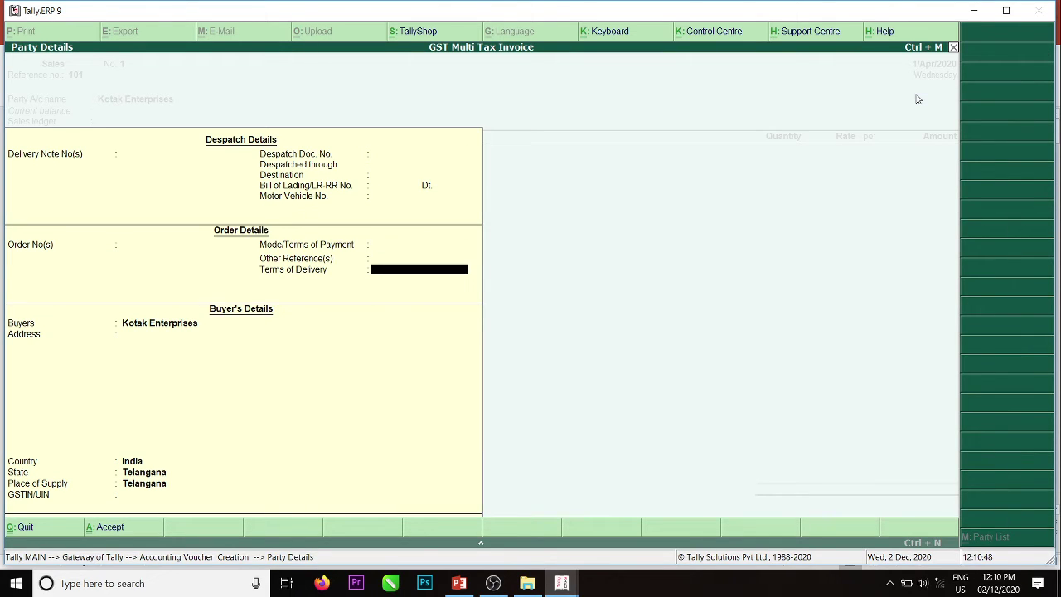
key(Return)
key(Return)
key(Return)
key(Return)
key(Return)
key(Return)
key(Return)
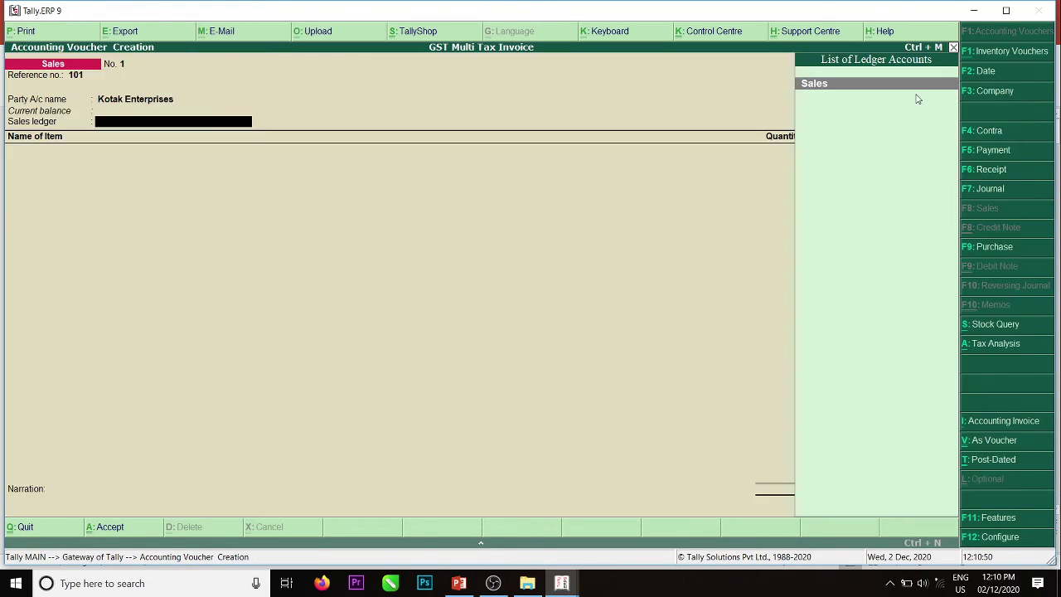
key(Return)
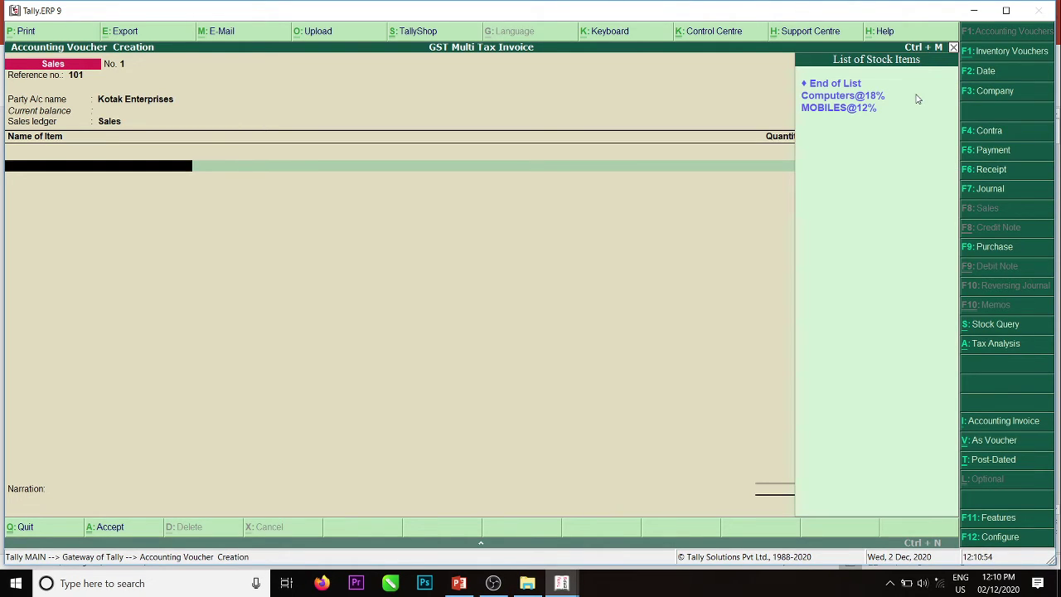
Add the stock item MOBILES@12% from Main Location with quantity 5 No at a rate of 12,000.
key(Down)
key(Down)
key(Return)
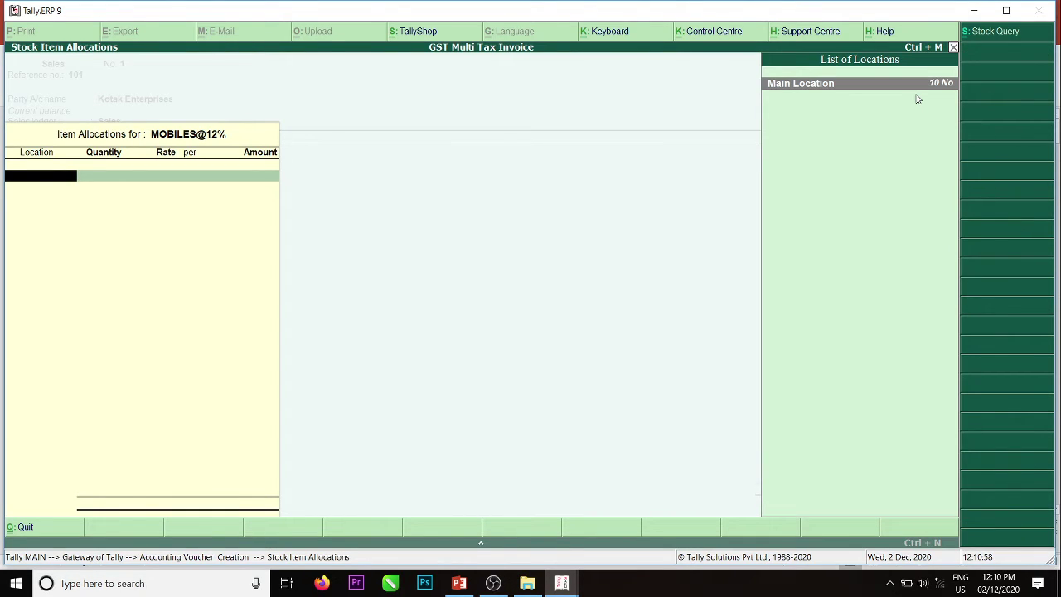
key(Return)
text(5)
key(Return)
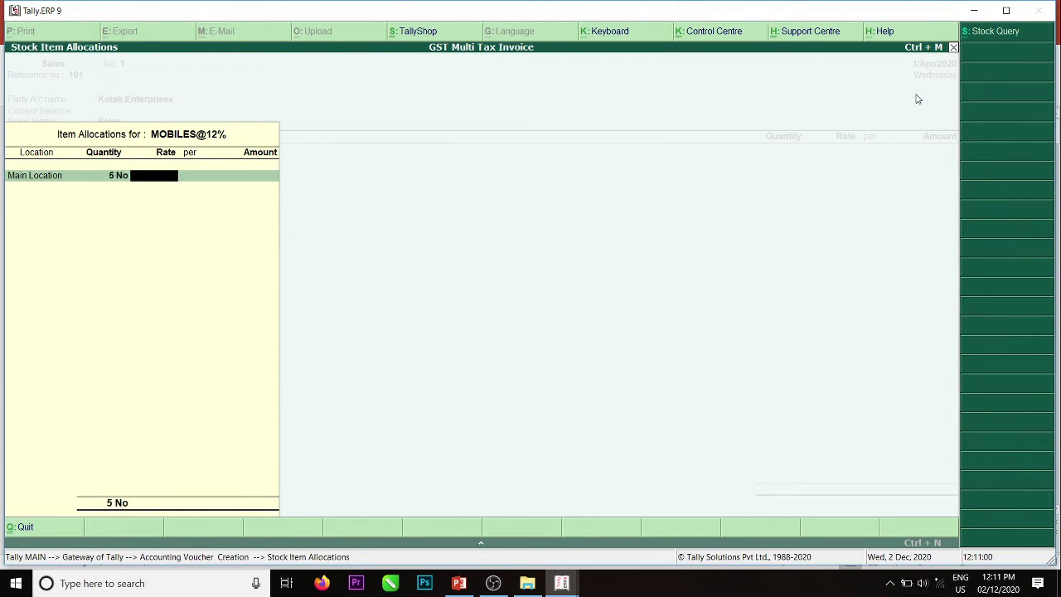
text(12,000)
key(Return)
key(Return)
key(Return)
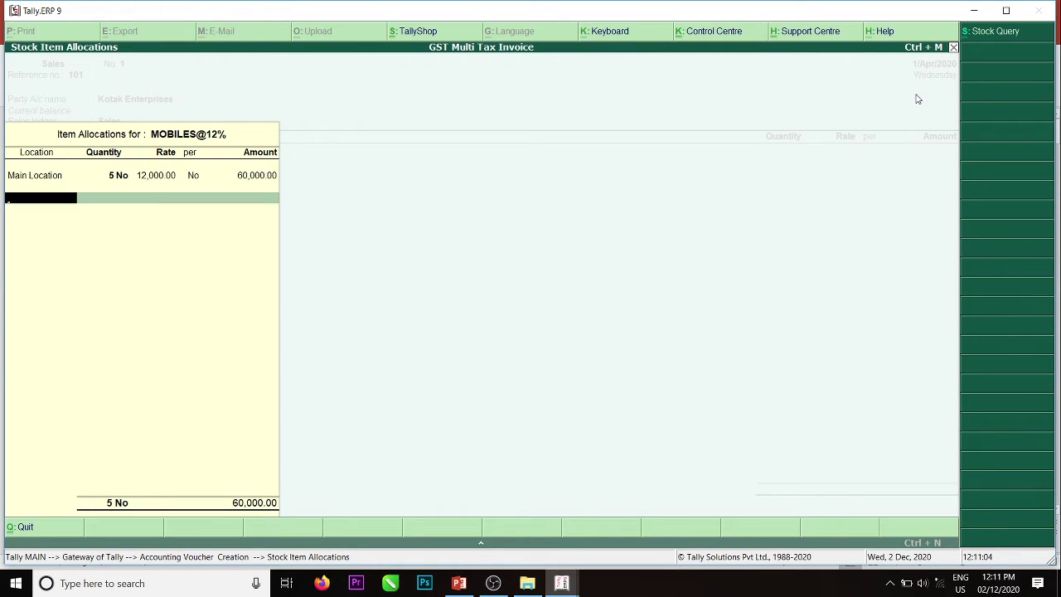
key(Return)
key(Return)
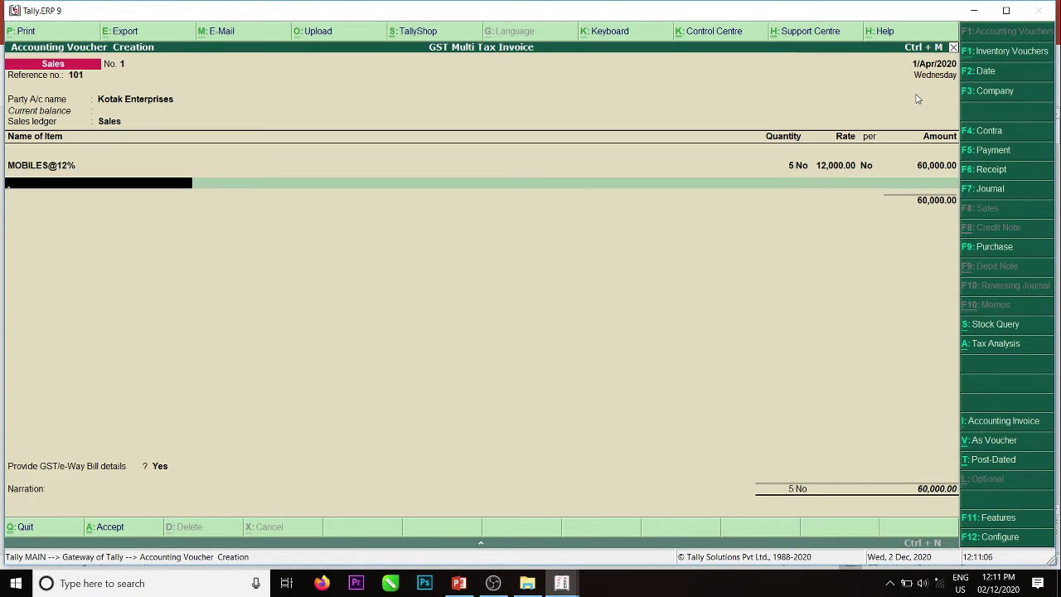
Add the stock item Computers@18% from Main Location with quantity 5 No at a rate of 25,000.
key(Down)
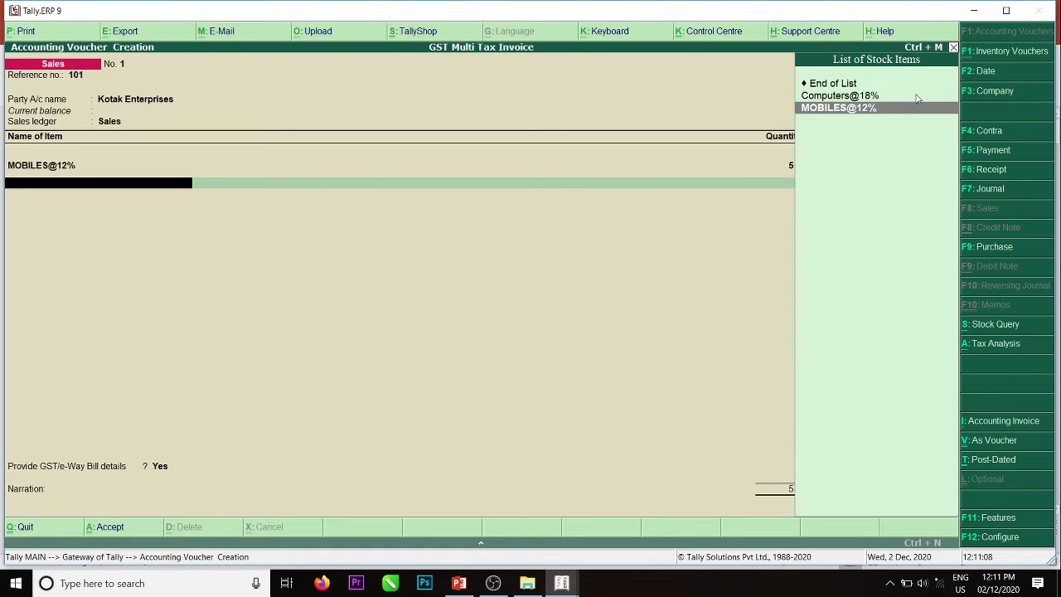
key(Up)
key(Return)
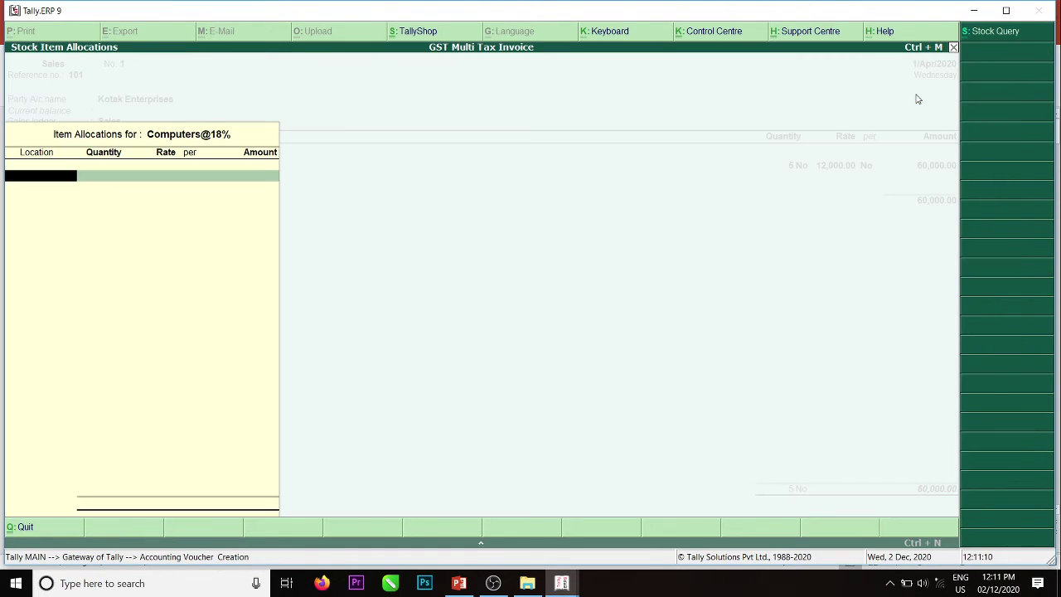
key(Return)
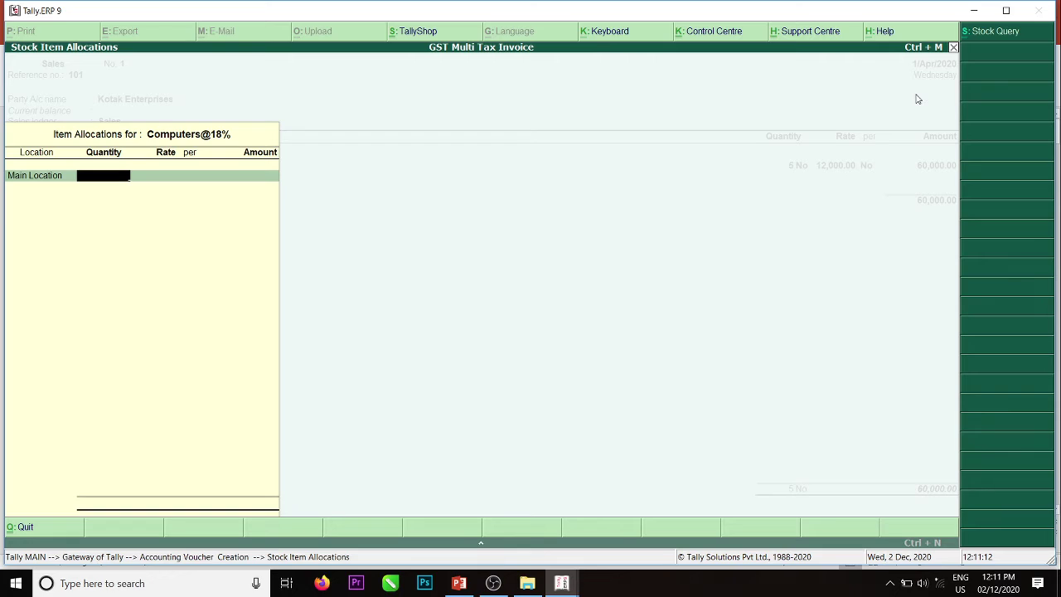
text(5)
key(Return)
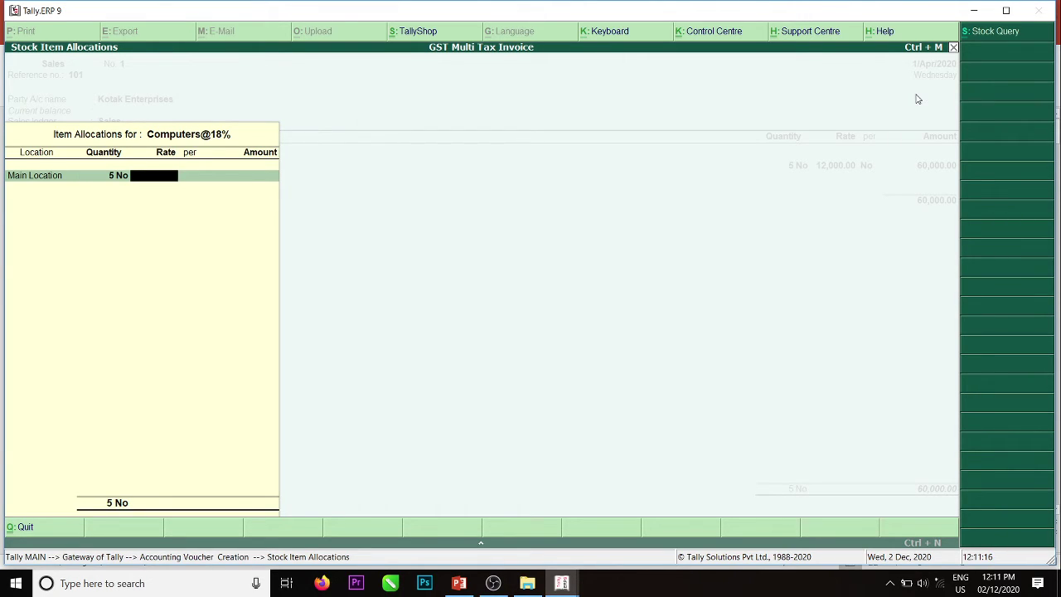
text(25000)
key(Return)
key(Return)
key(Return)
key(Return)
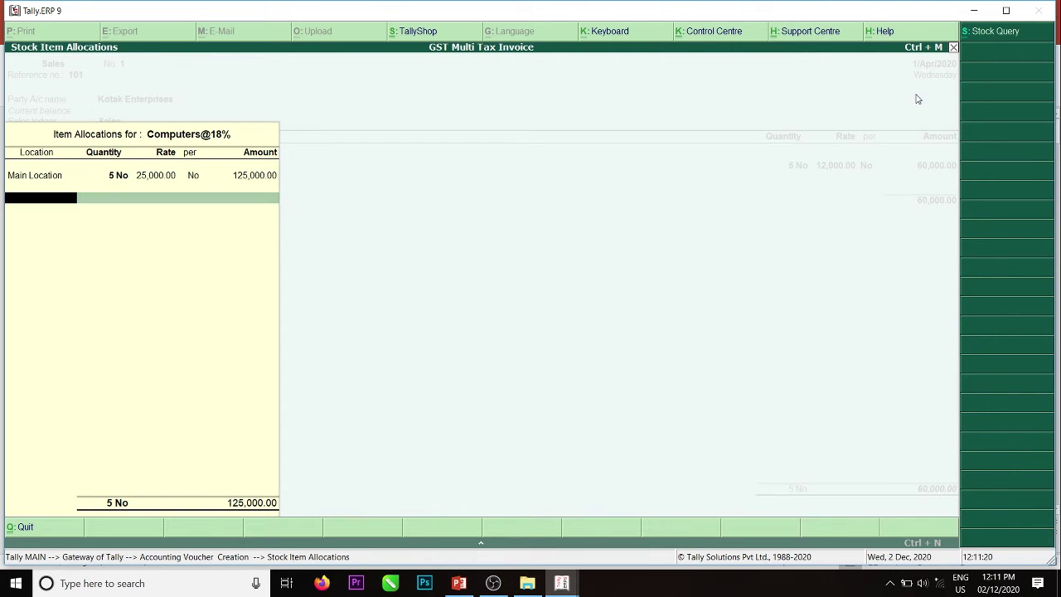
key(Return)
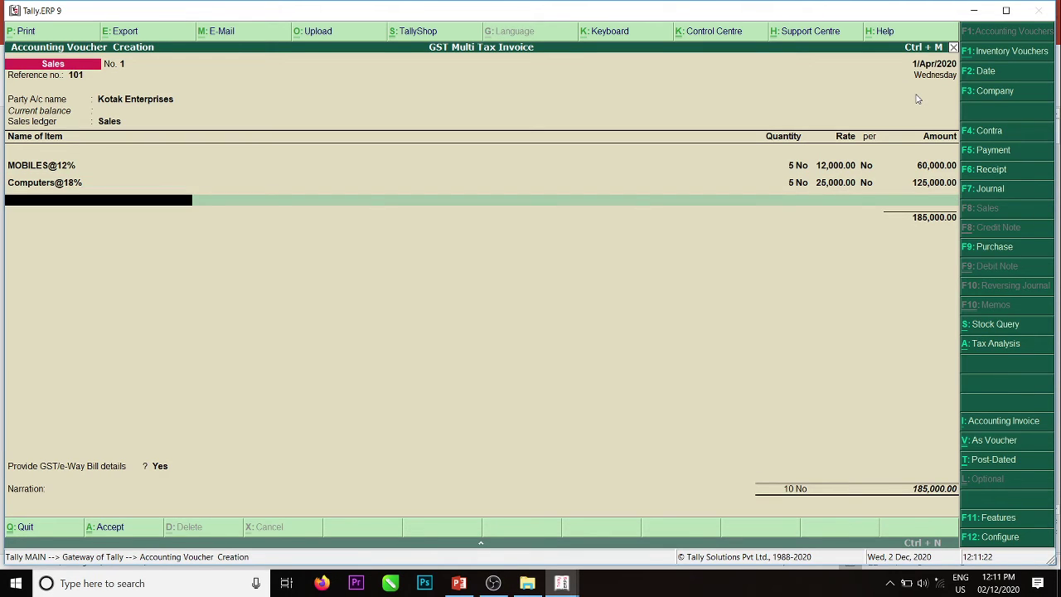
End the item list and add the CGST and SGST tax ledgers with their calculated amounts.
key(Return)
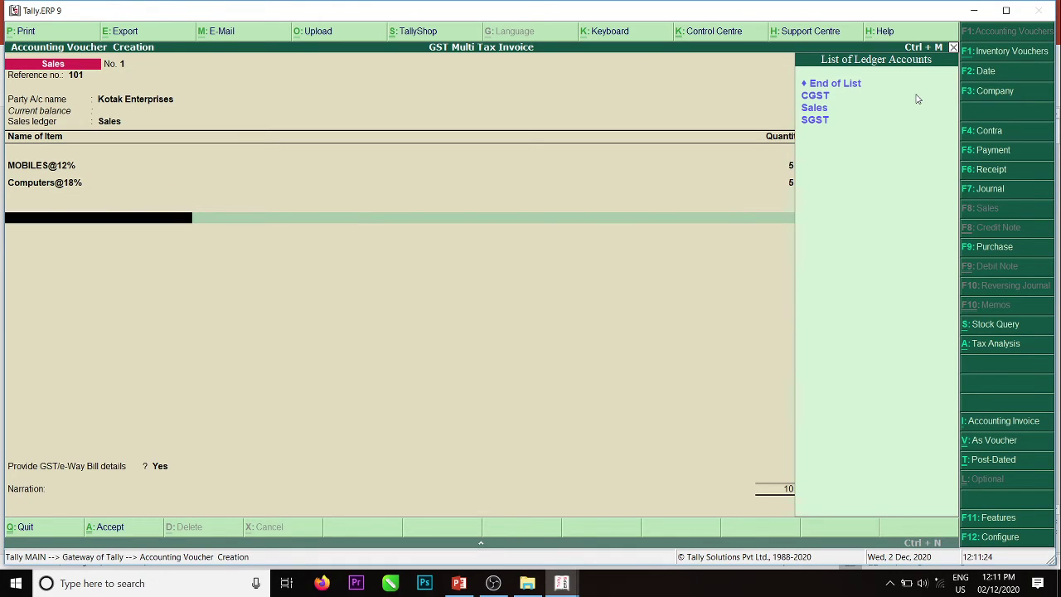
key(Down)
key(Return)
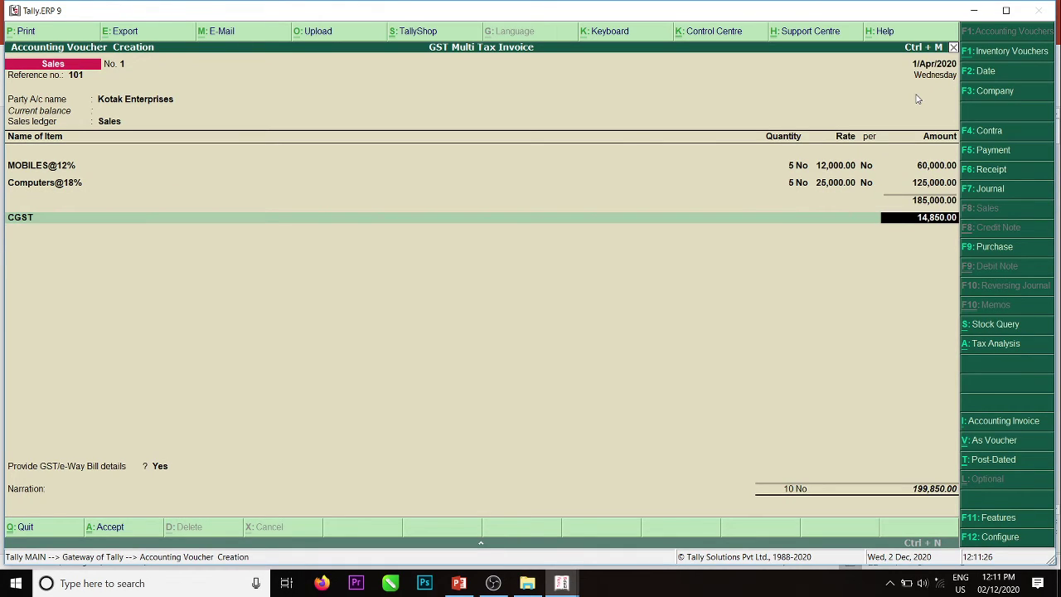
key(Return)
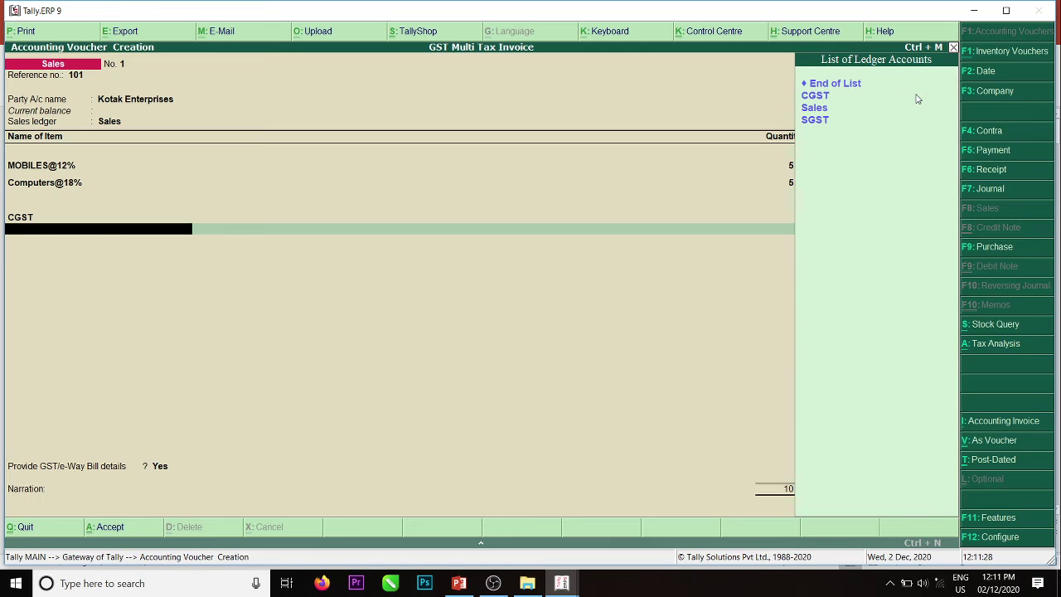
key(Down)
key(Down)
key(Down)
key(Return)
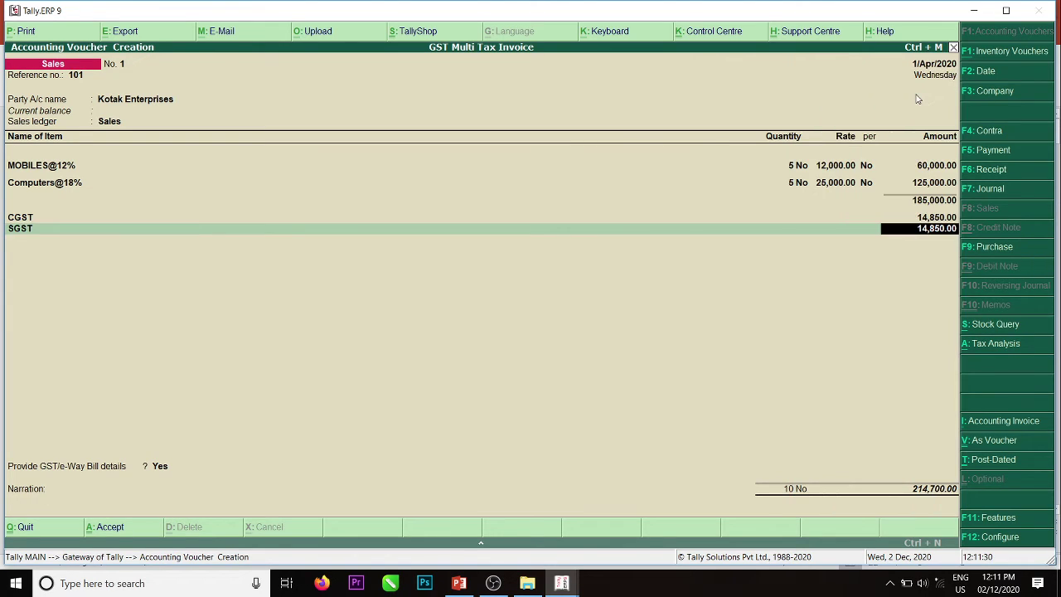
key(Return)
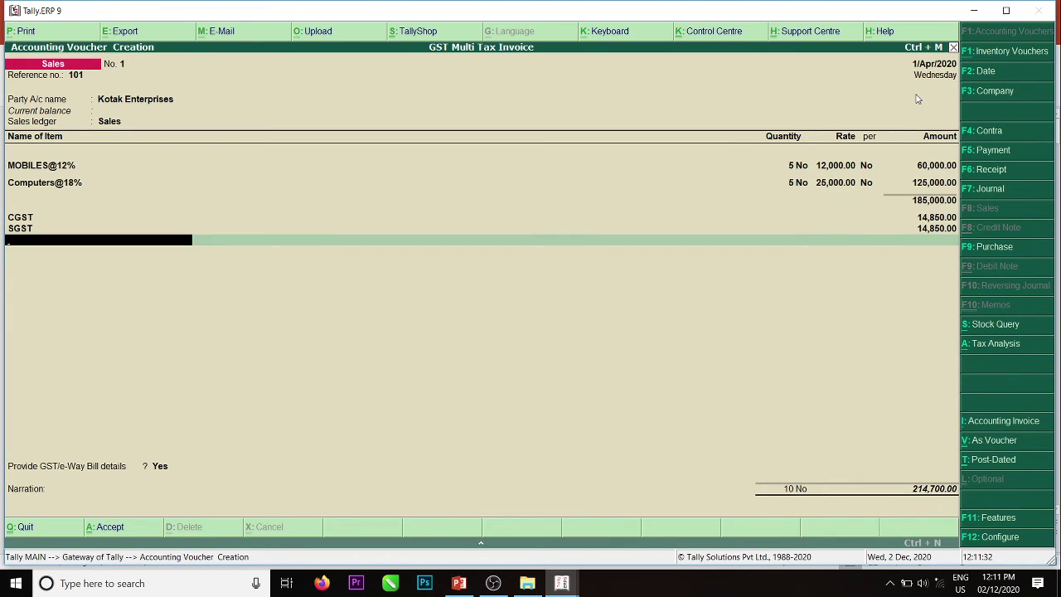
Set Provide GST/e-Way Bill details to No, leave the narration blank, and save the sales voucher.
key(Return)
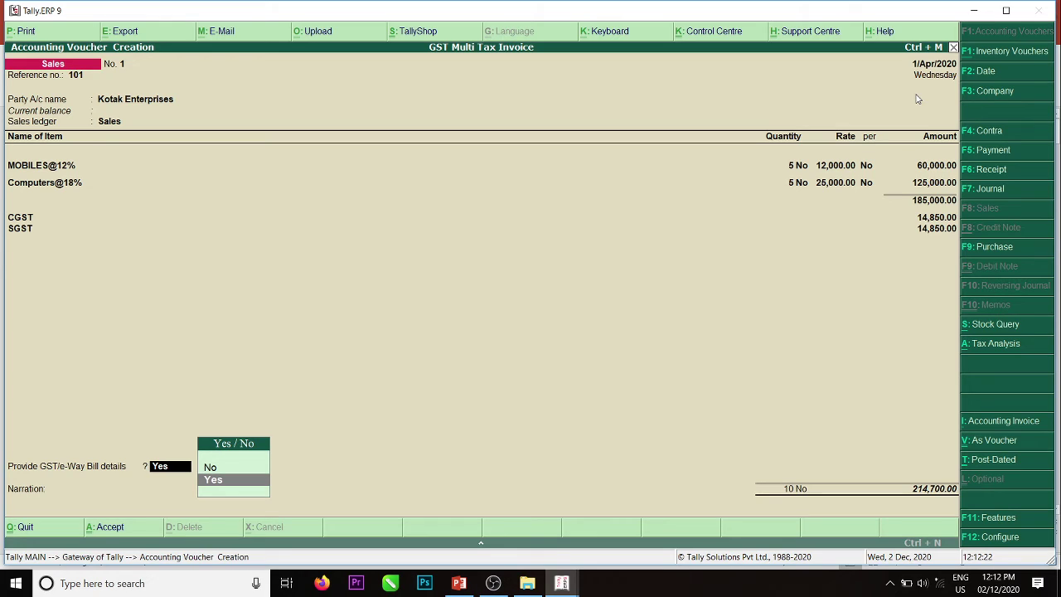
key(Up)
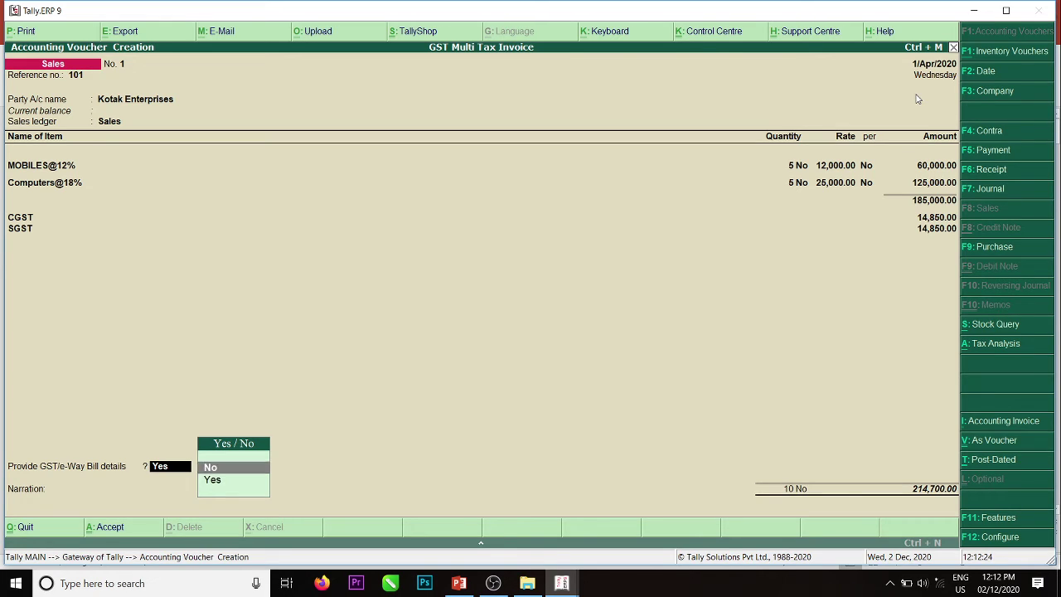
key(Return)
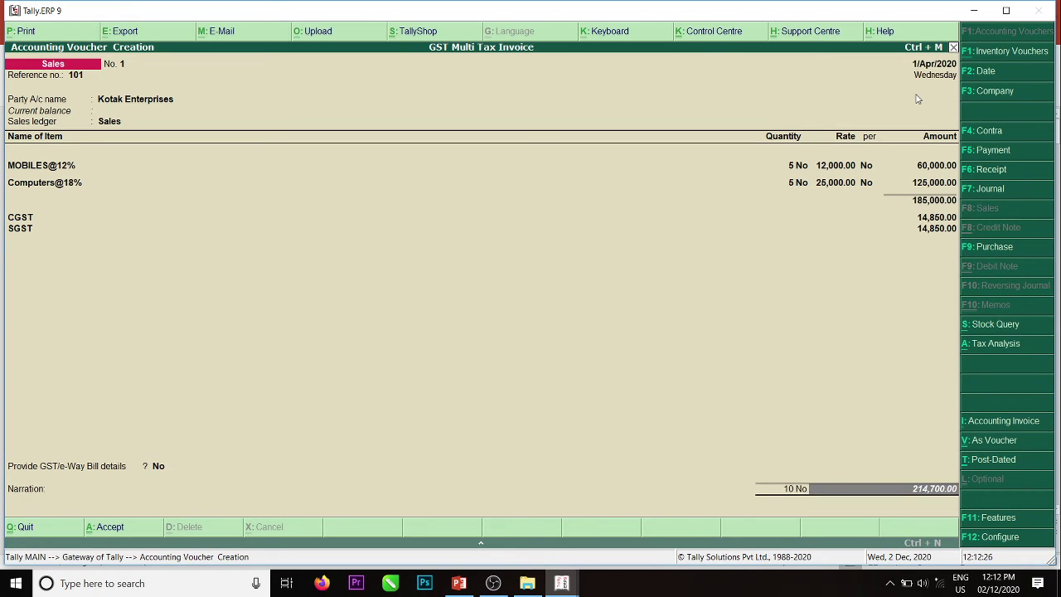
key(Return)
key(Return)
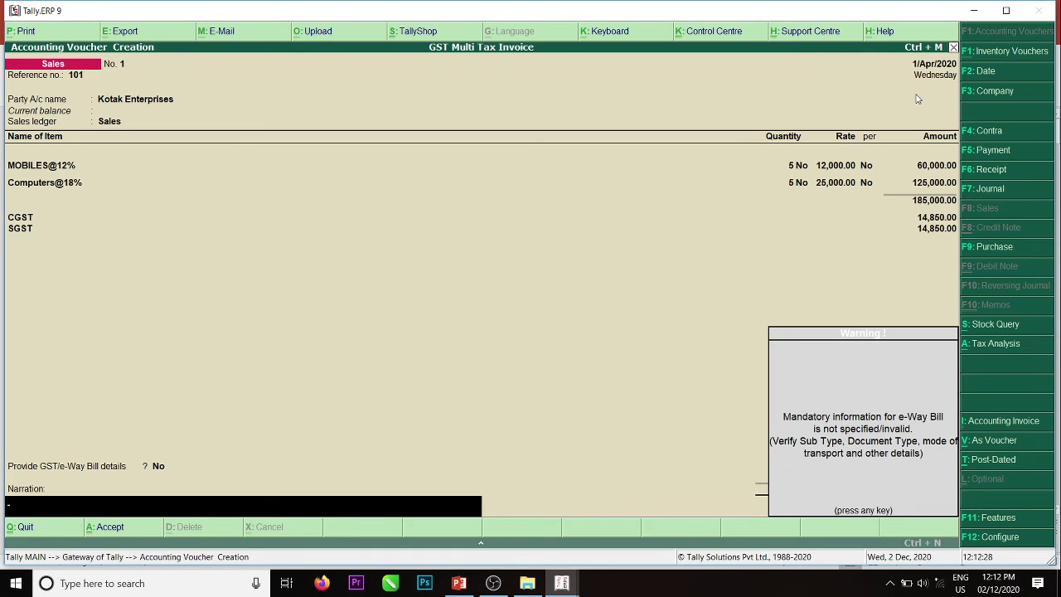
key(Return)
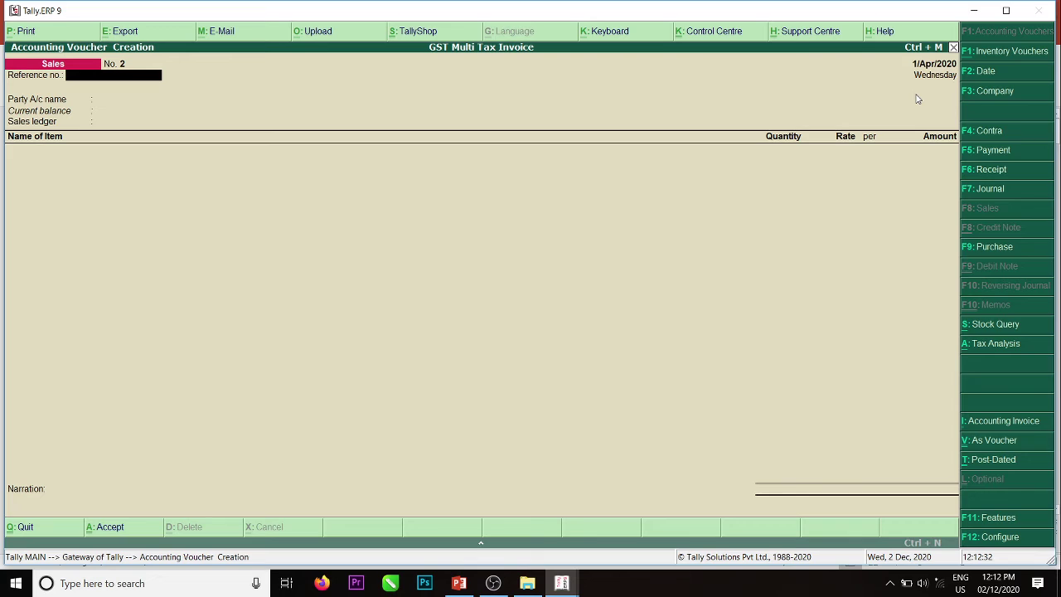
click(988, 346)
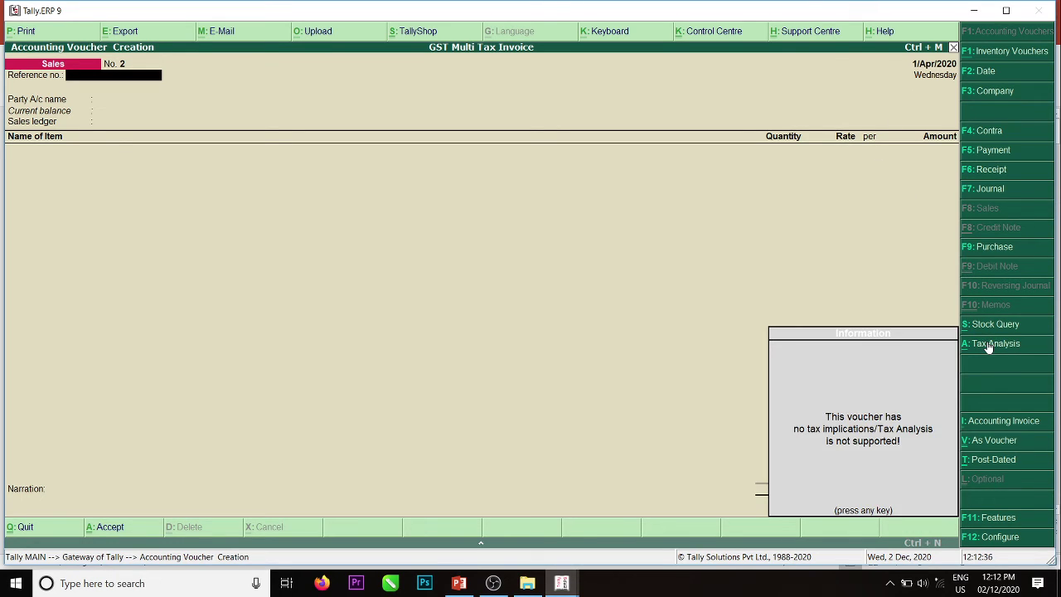
key(Escape)
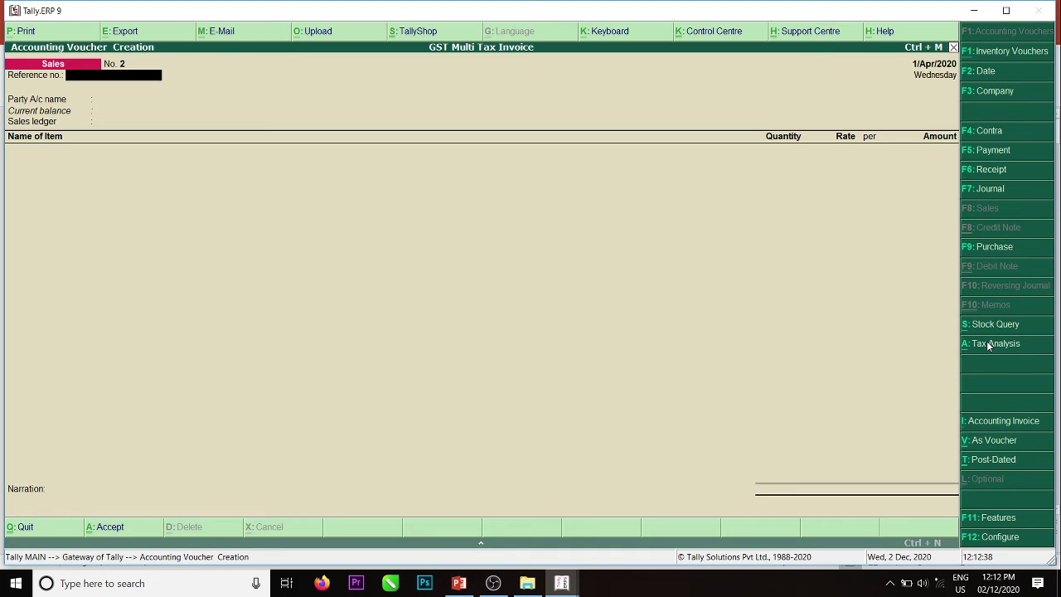
click(988, 346)
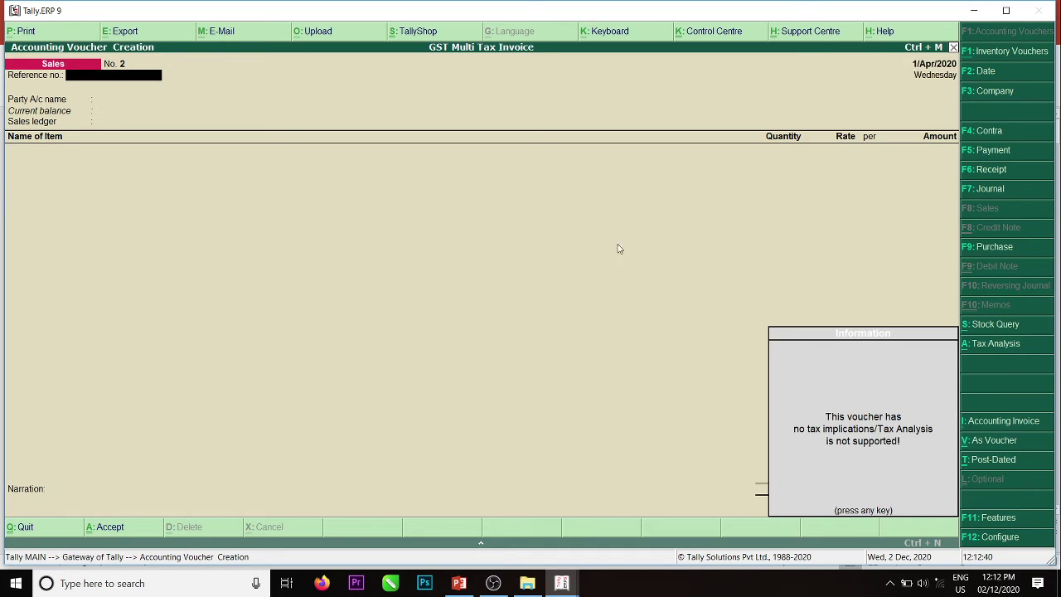
key(Escape)
Quit voucher creation and open the saved Kotak Enterprises sales voucher from the Day Book.
key(Escape)
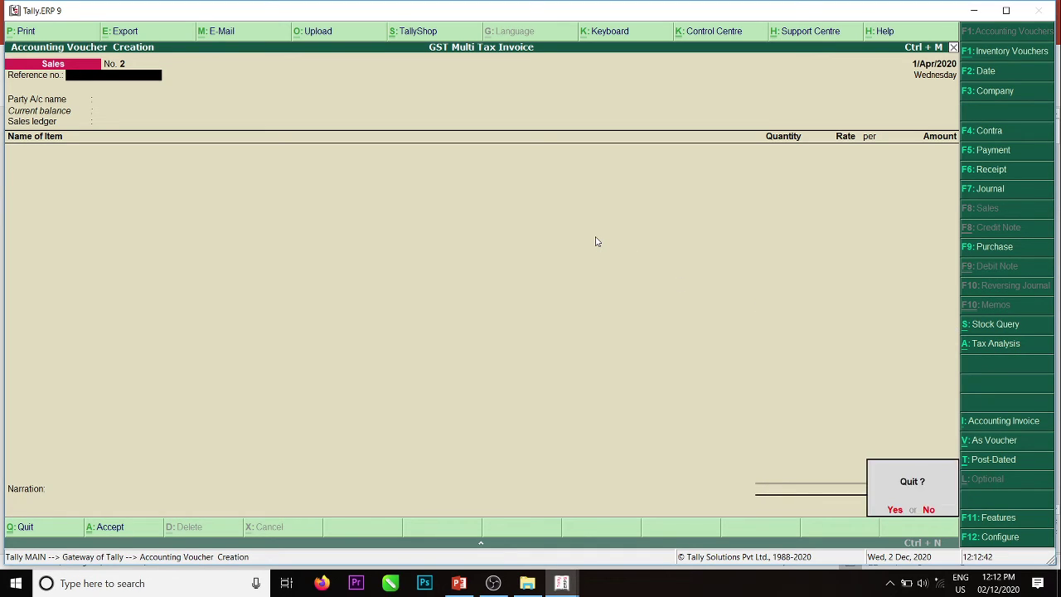
key(y)
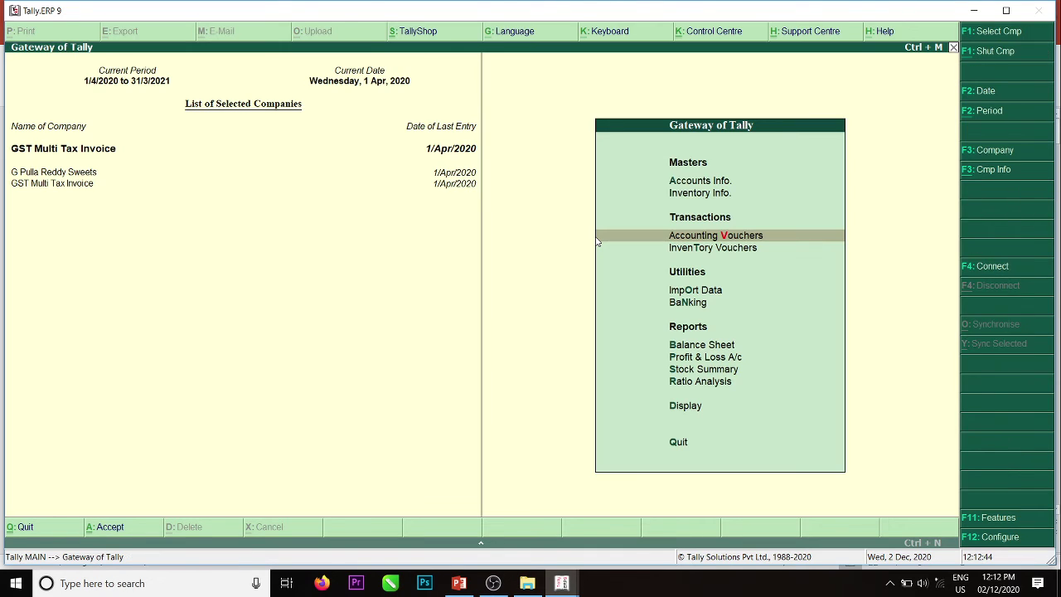
key(Down)
key(Down)
key(Down)
key(Down)
key(Down)
key(Down)
key(Down)
key(Down)
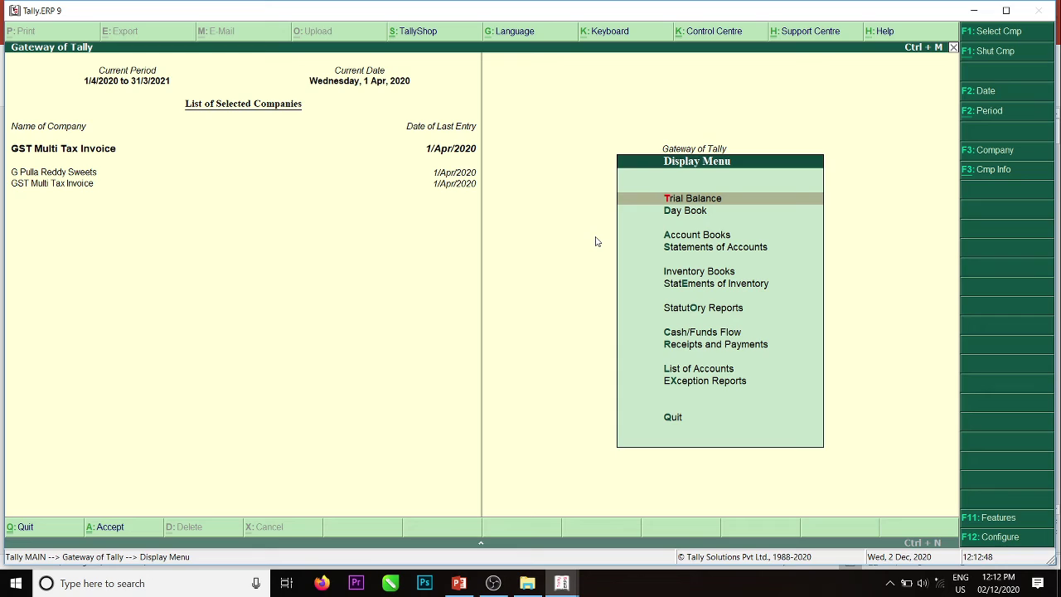
key(Down)
key(Return)
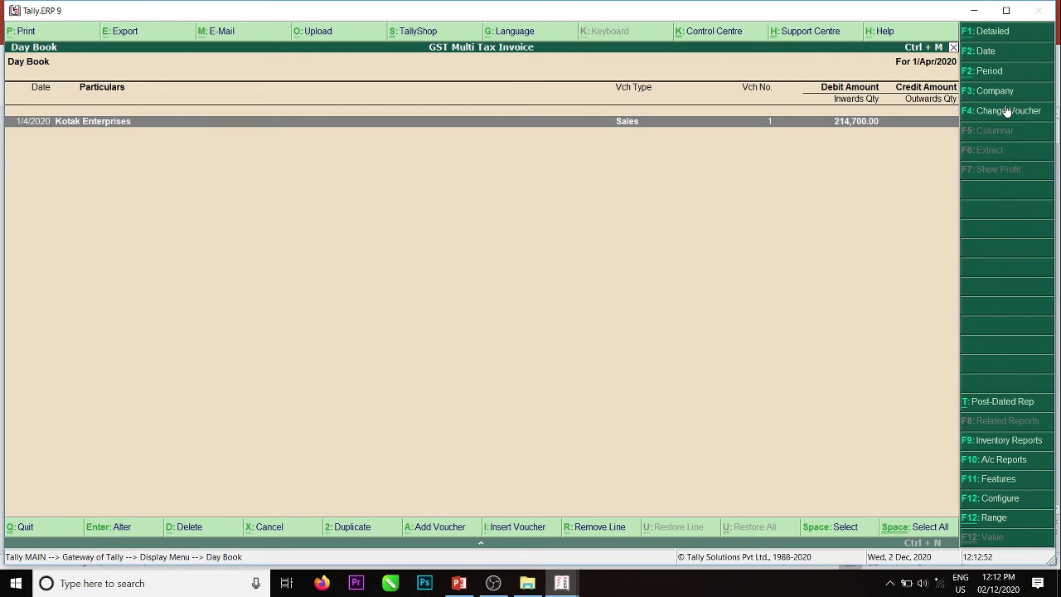
key(Return)
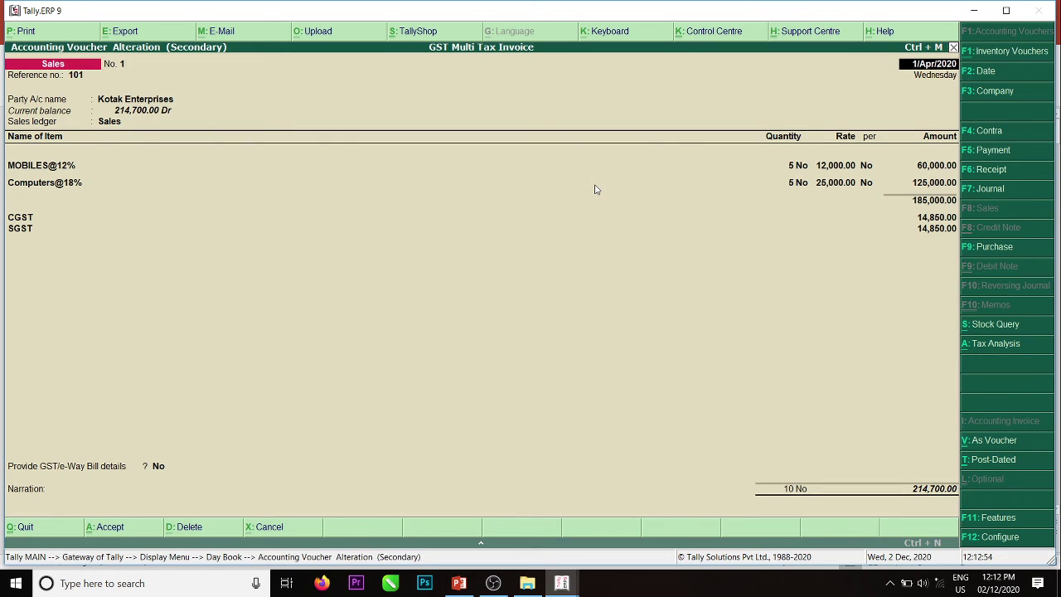
Examine the sales voucher's tax analysis in detailed view for each item's Central Tax and State Tax, and return to the voucher.
click(1003, 345)
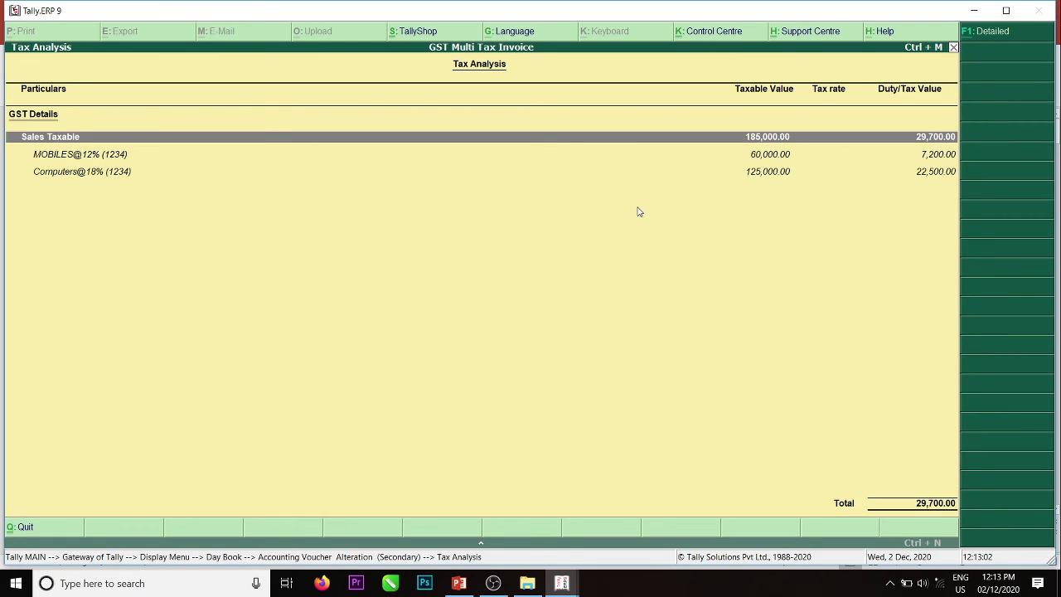
key(alt+F1)
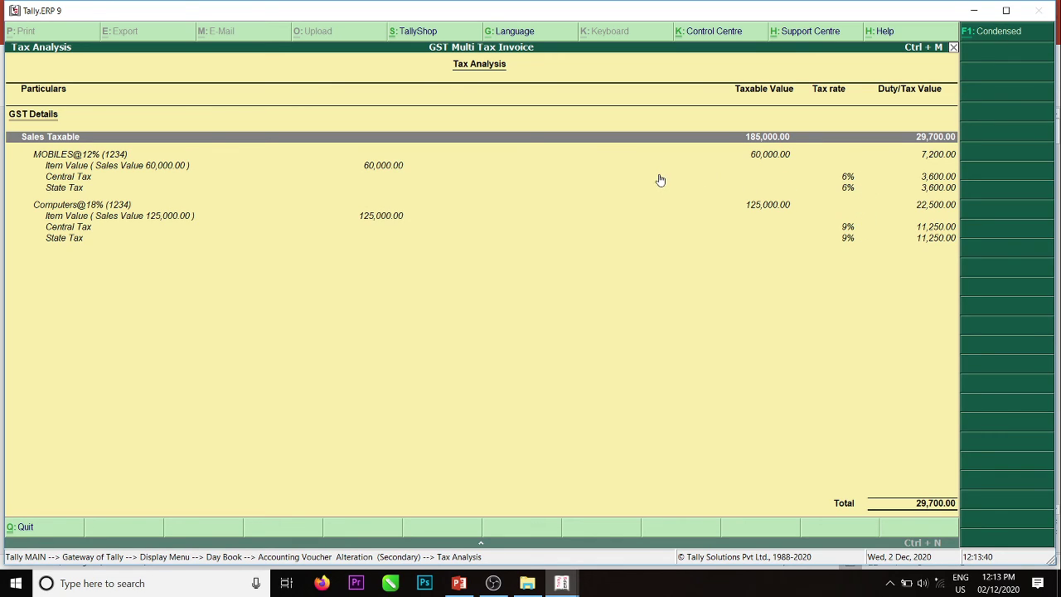
key(Escape)
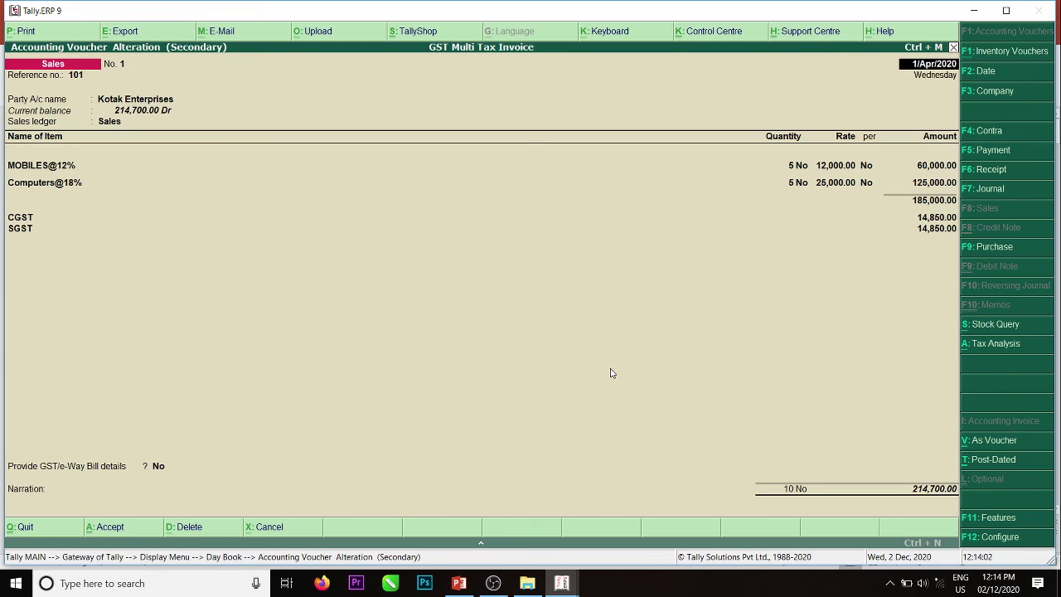
Quit the sales voucher alteration without saving, and leave the Day Book and the display reports.
key(Escape)
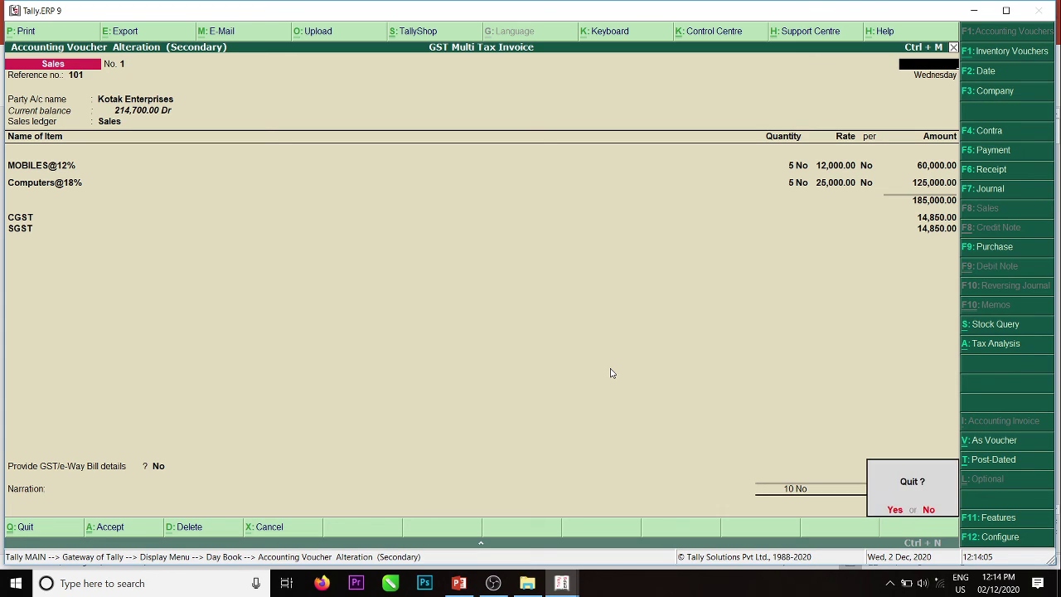
key(y)
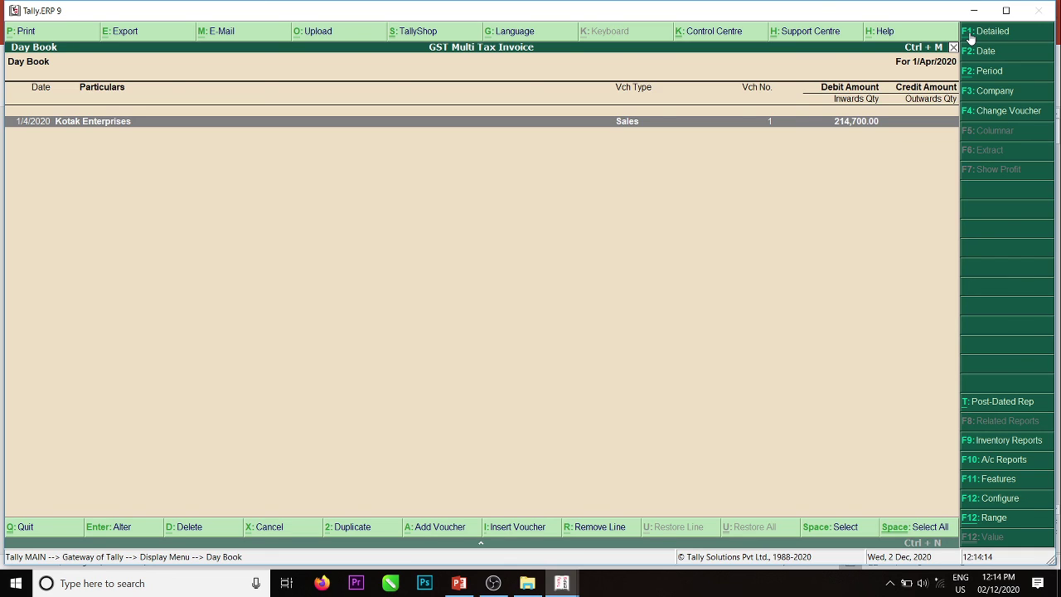
key(Escape)
key(Escape)
key(alt+Tab)
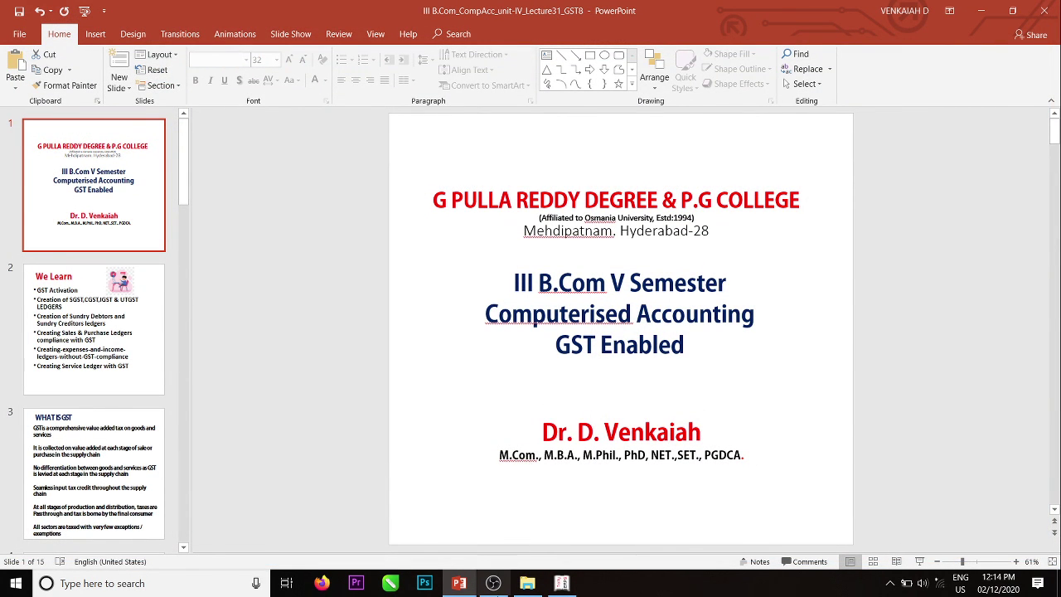
click(494, 584)
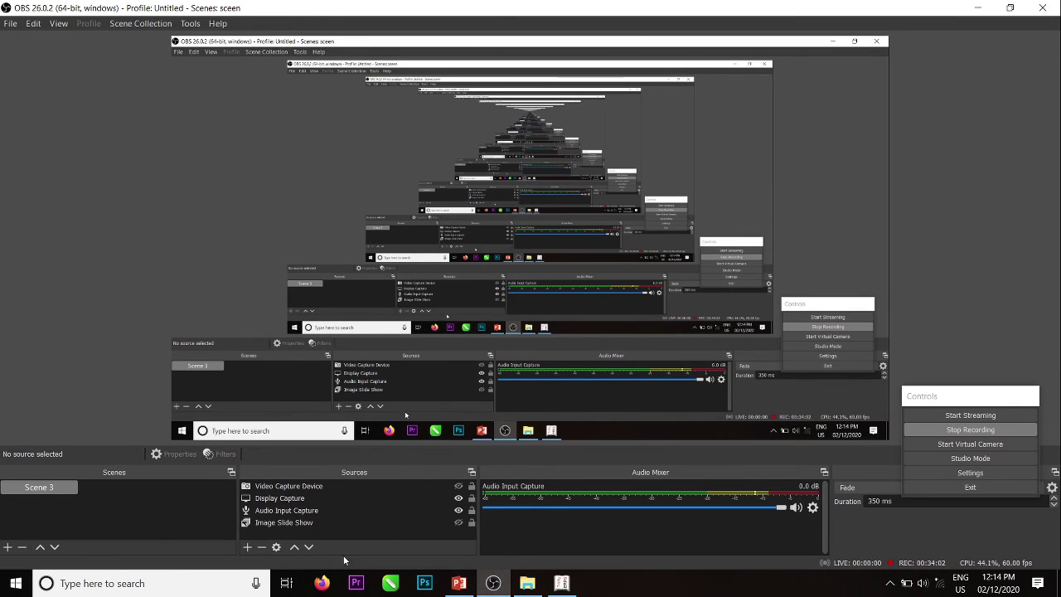
click(458, 499)
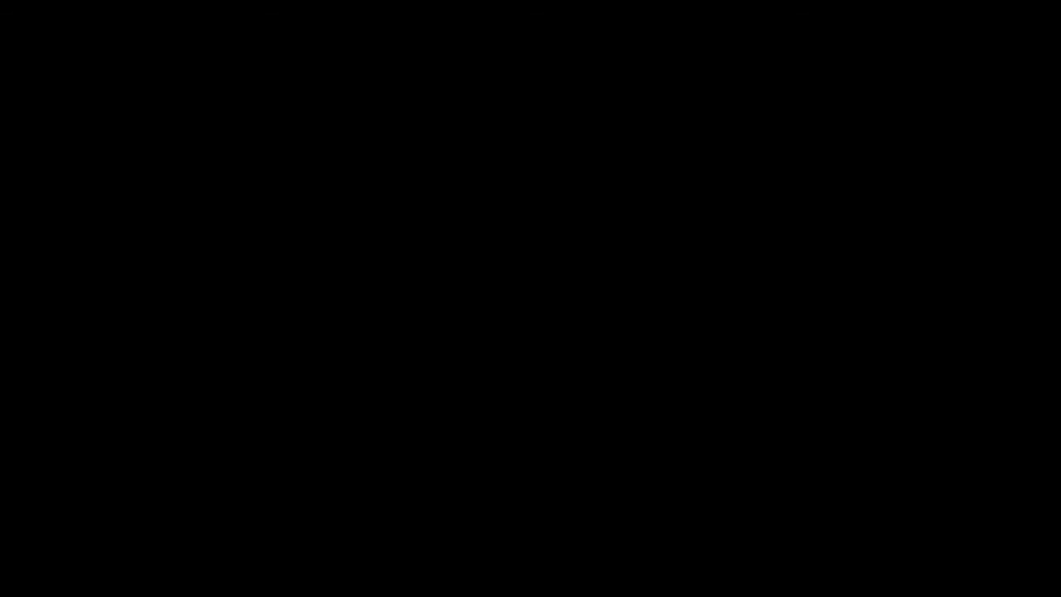